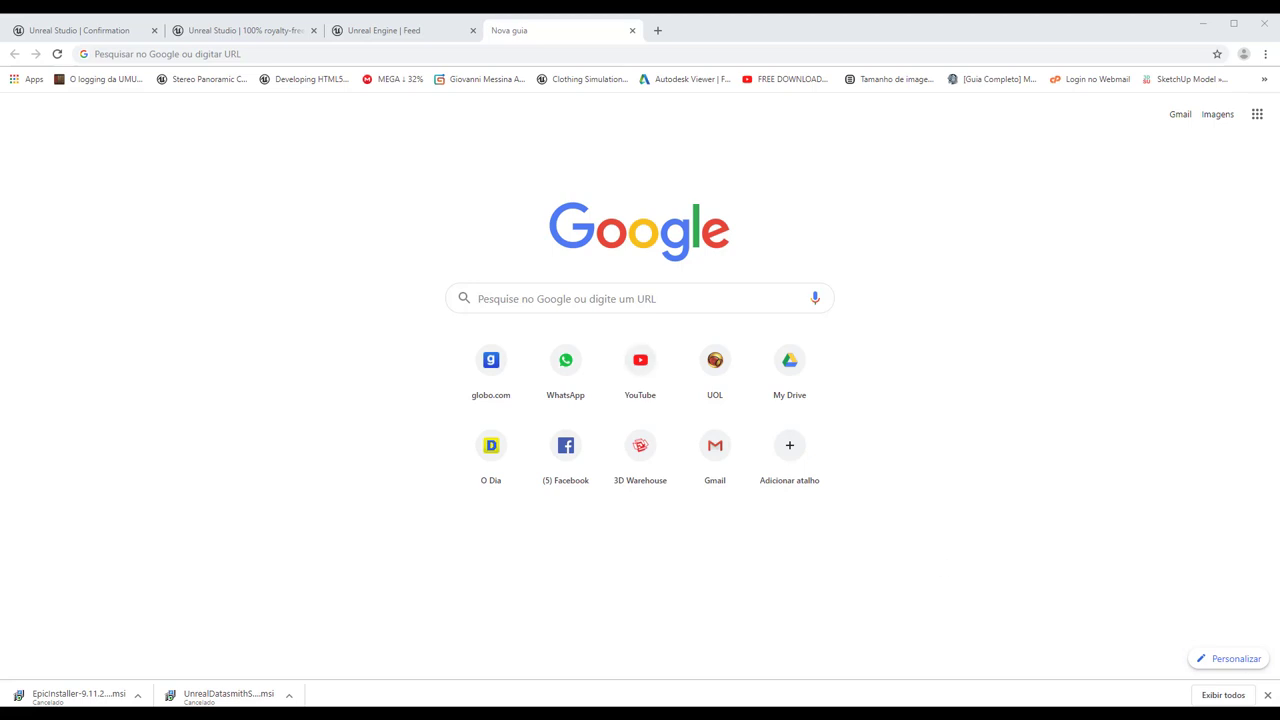
Step: Dismiss the downloads bar and search Google for 'unreal studio'
{"action": "left_click", "coordinate": [1267, 695]}
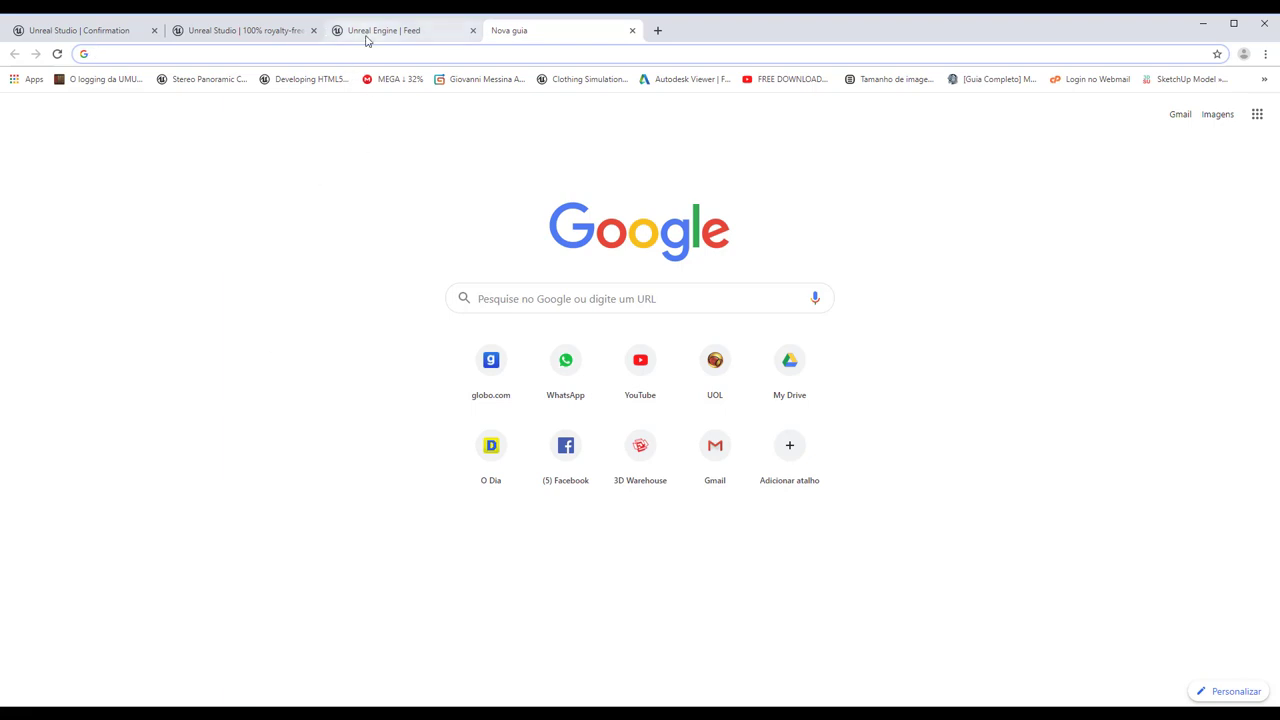
{"action": "left_click", "coordinate": [560, 303]}
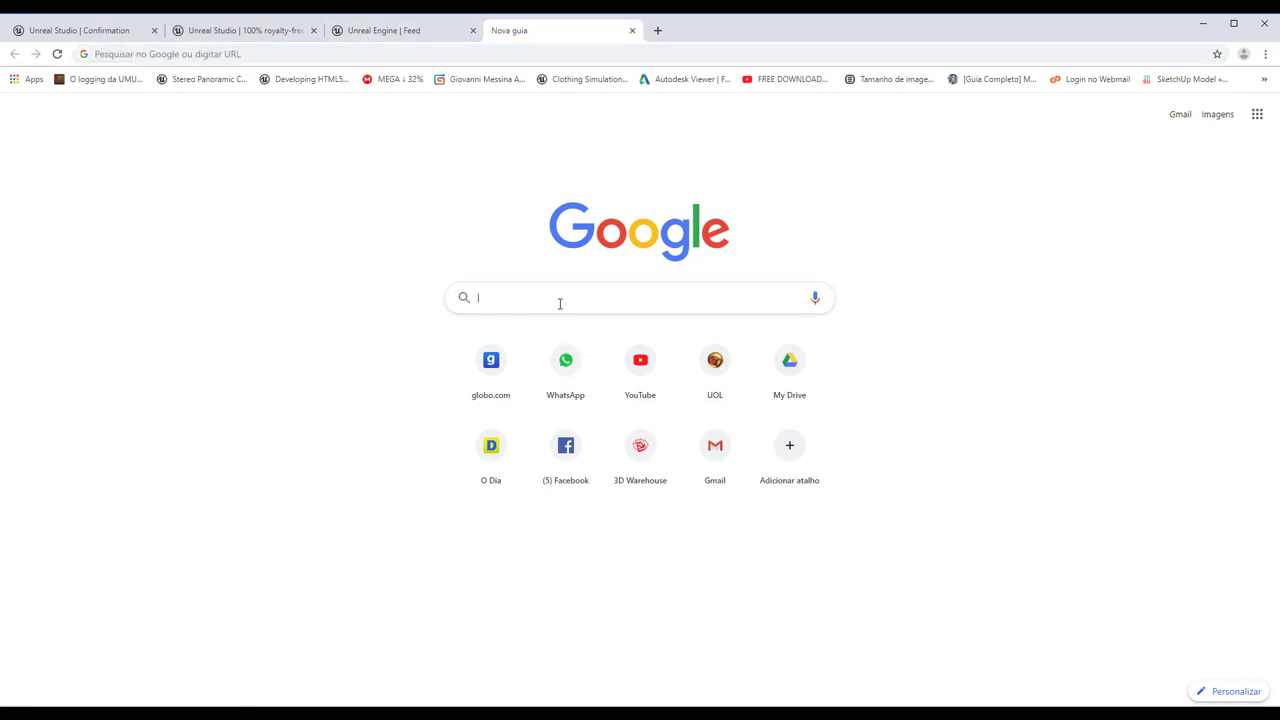
{"action": "type", "text": "unrea"}
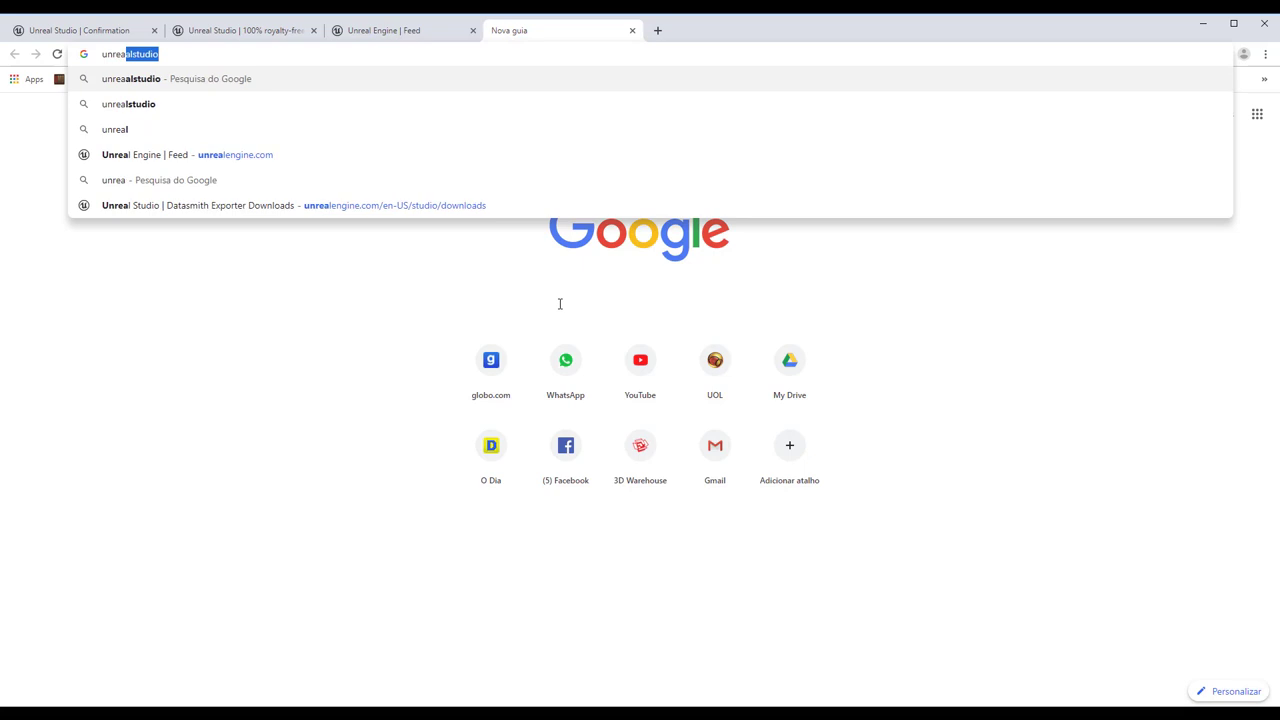
{"action": "type", "text": "l studi"}
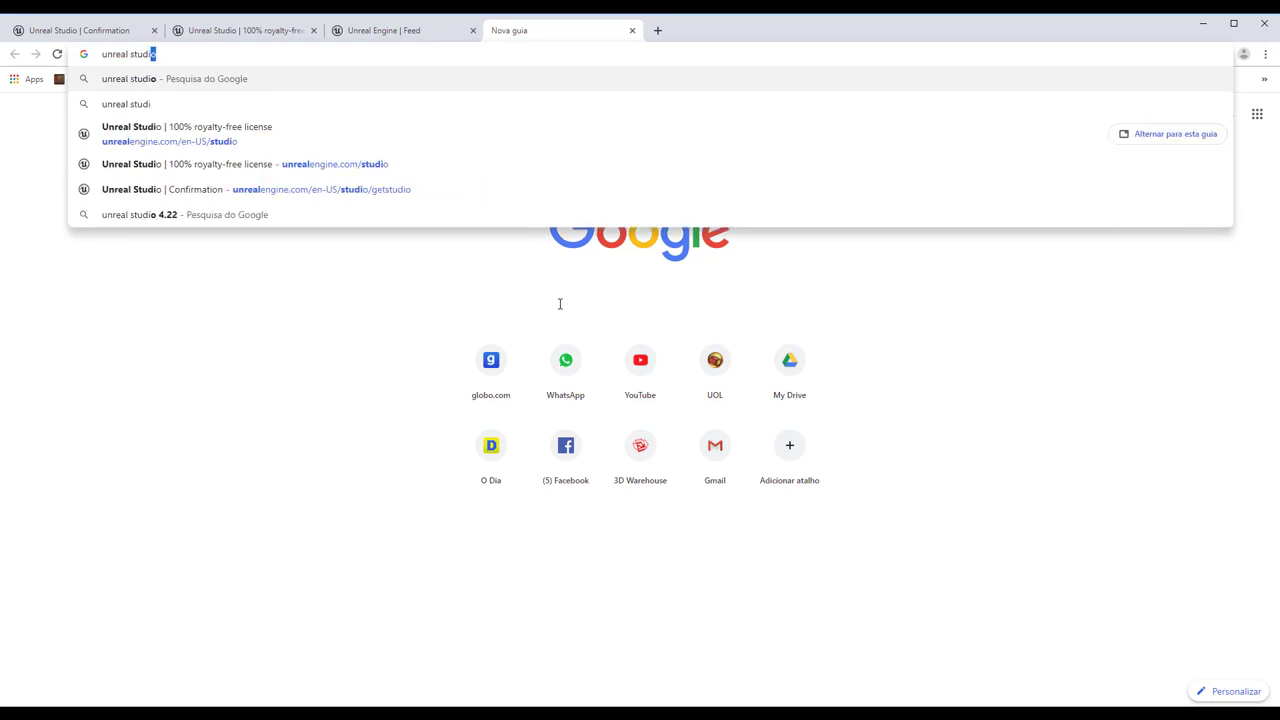
{"action": "key", "text": "Return"}
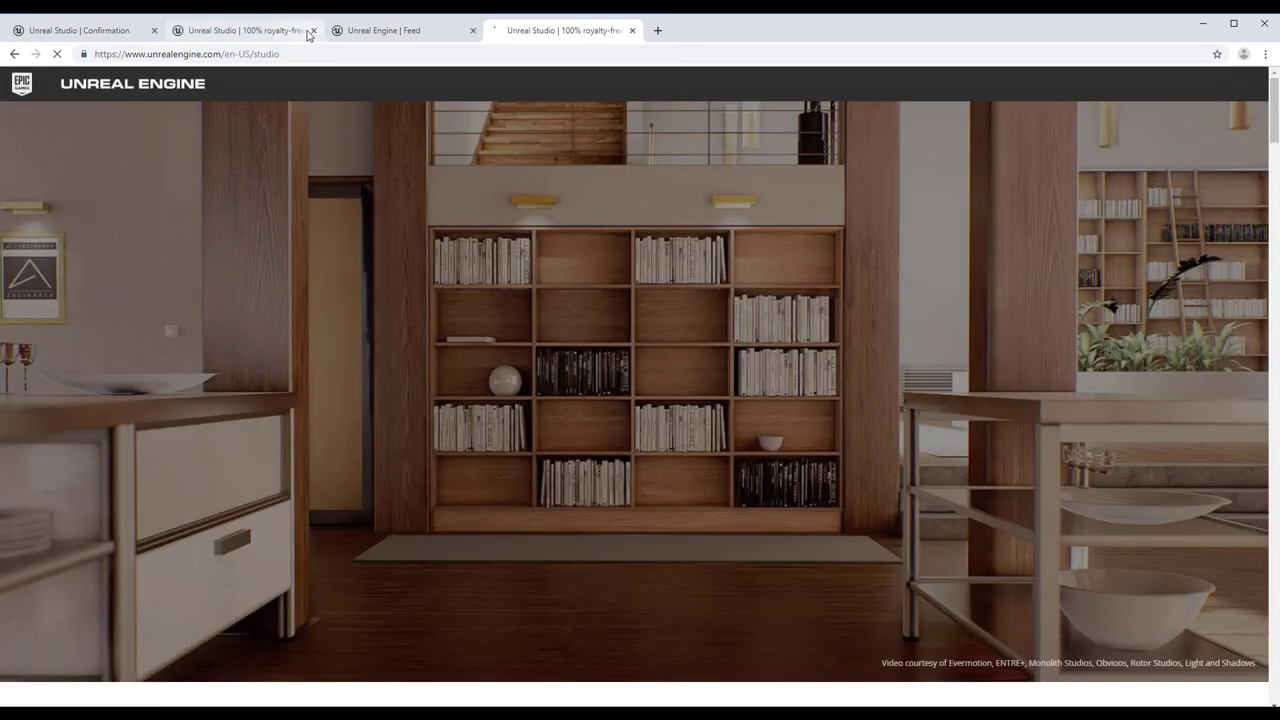
{"action": "left_click", "coordinate": [313, 30]}
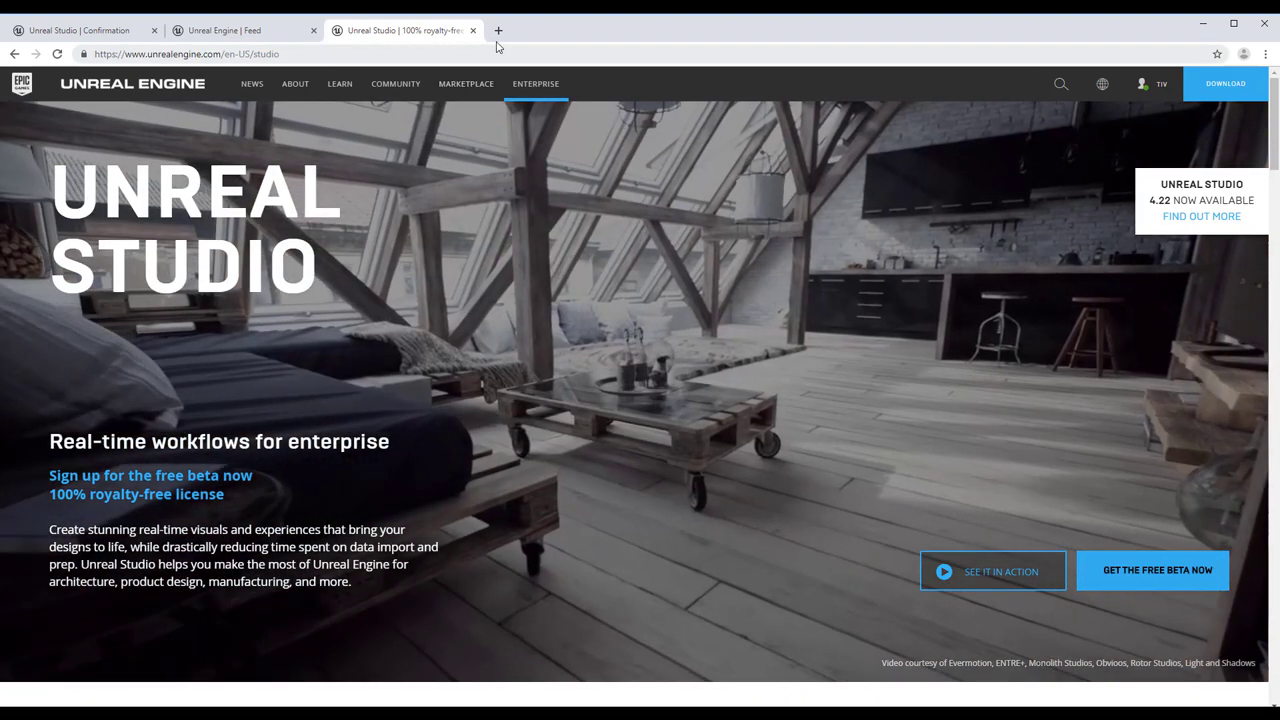
Step: In a new tab, search 'unreal engine', open 'What is Unreal Engine 4' and close the old Feed tab
{"action": "left_click", "coordinate": [499, 31]}
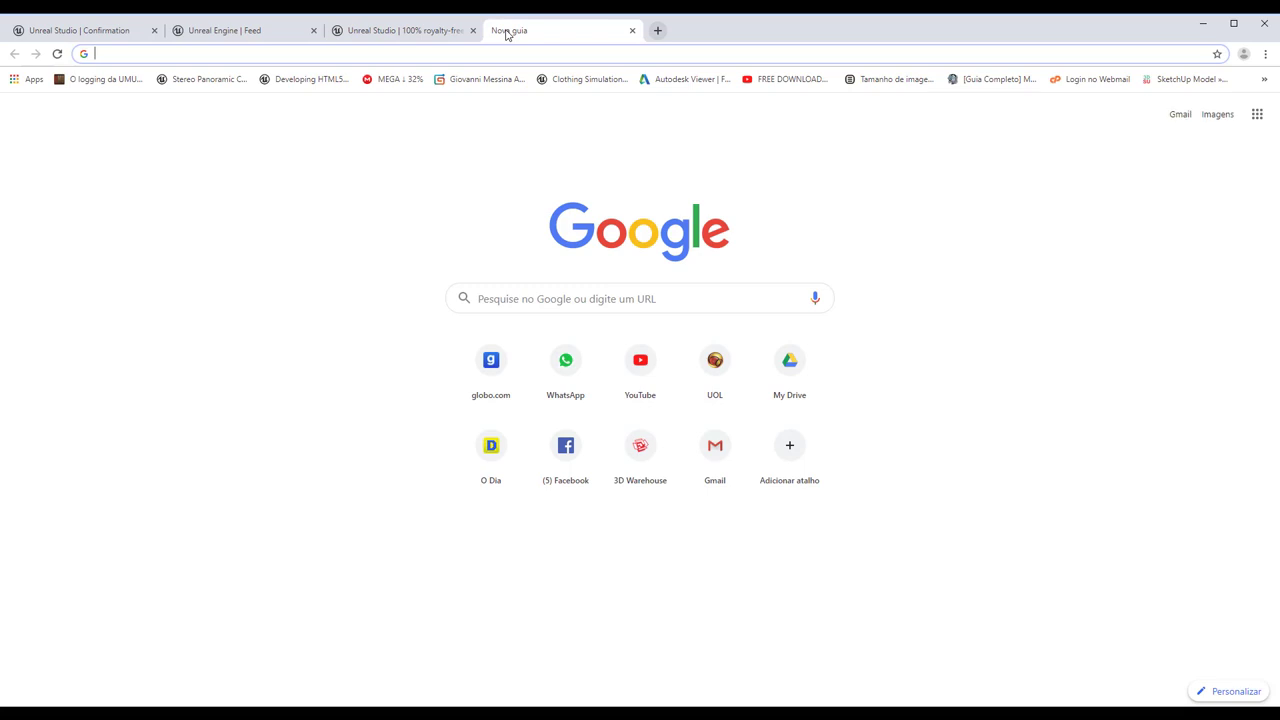
{"action": "type", "text": "unreal engine"}
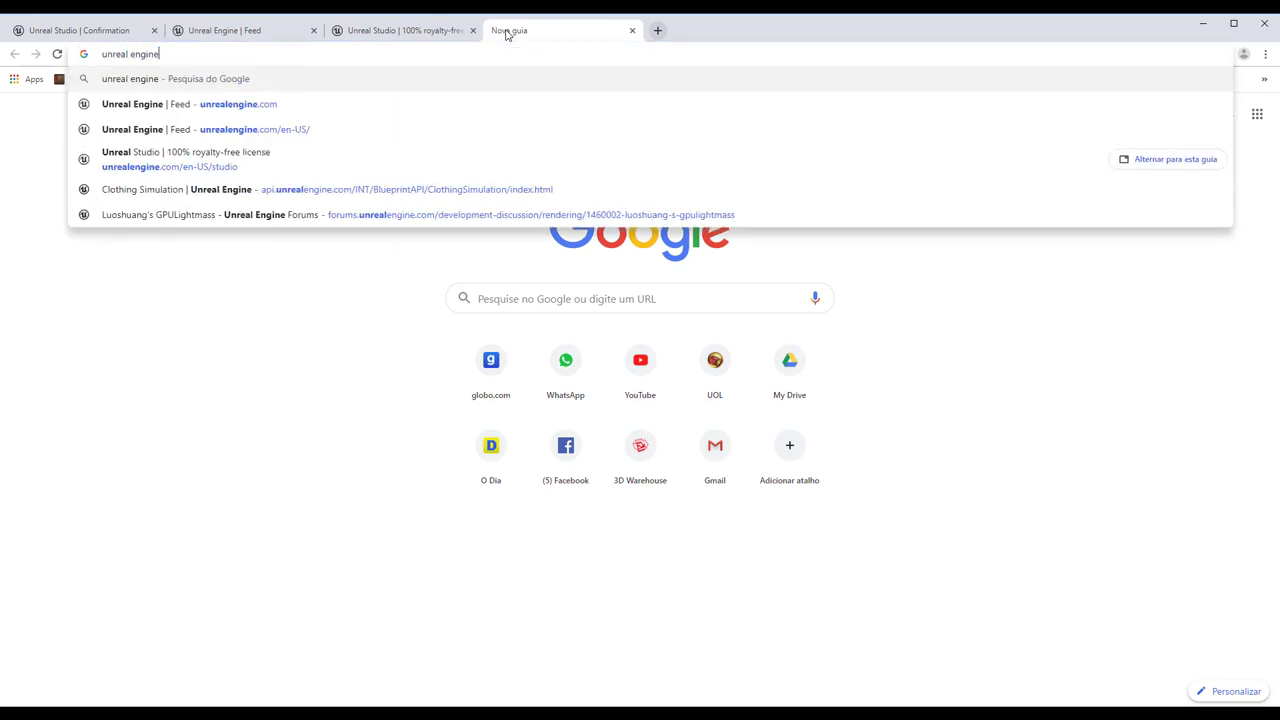
{"action": "key", "text": "Return"}
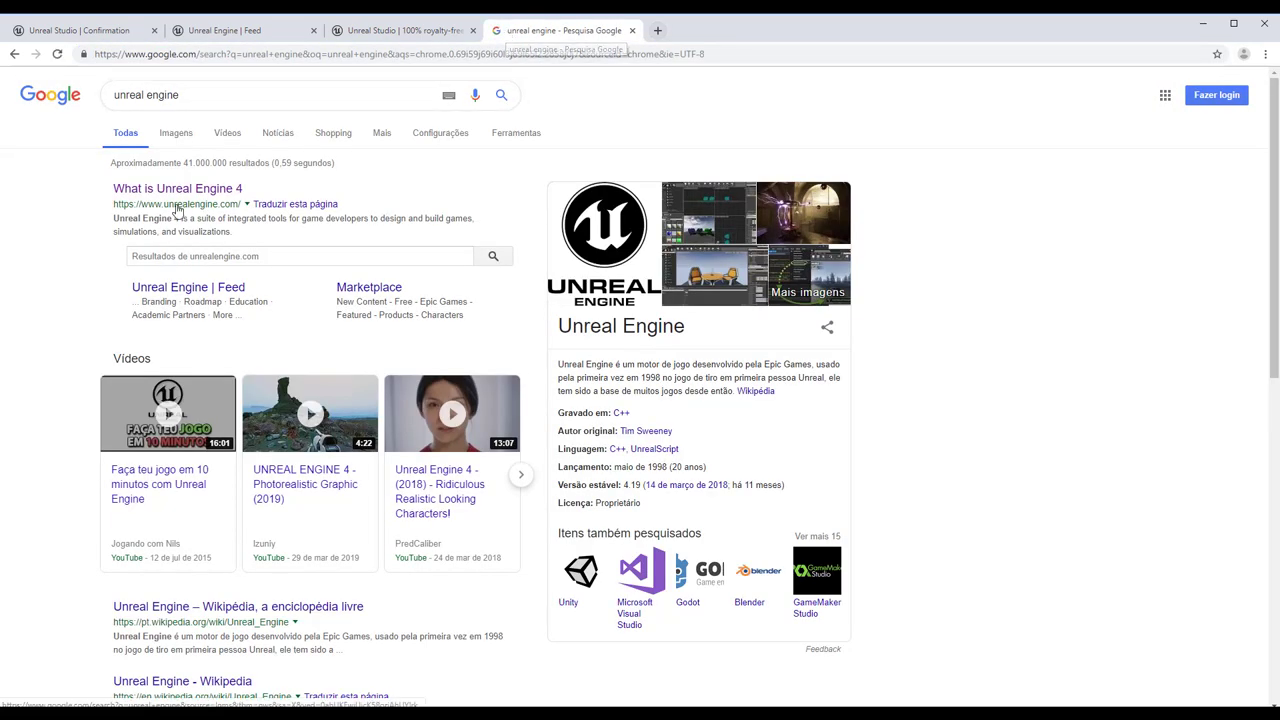
{"action": "left_click", "coordinate": [168, 194]}
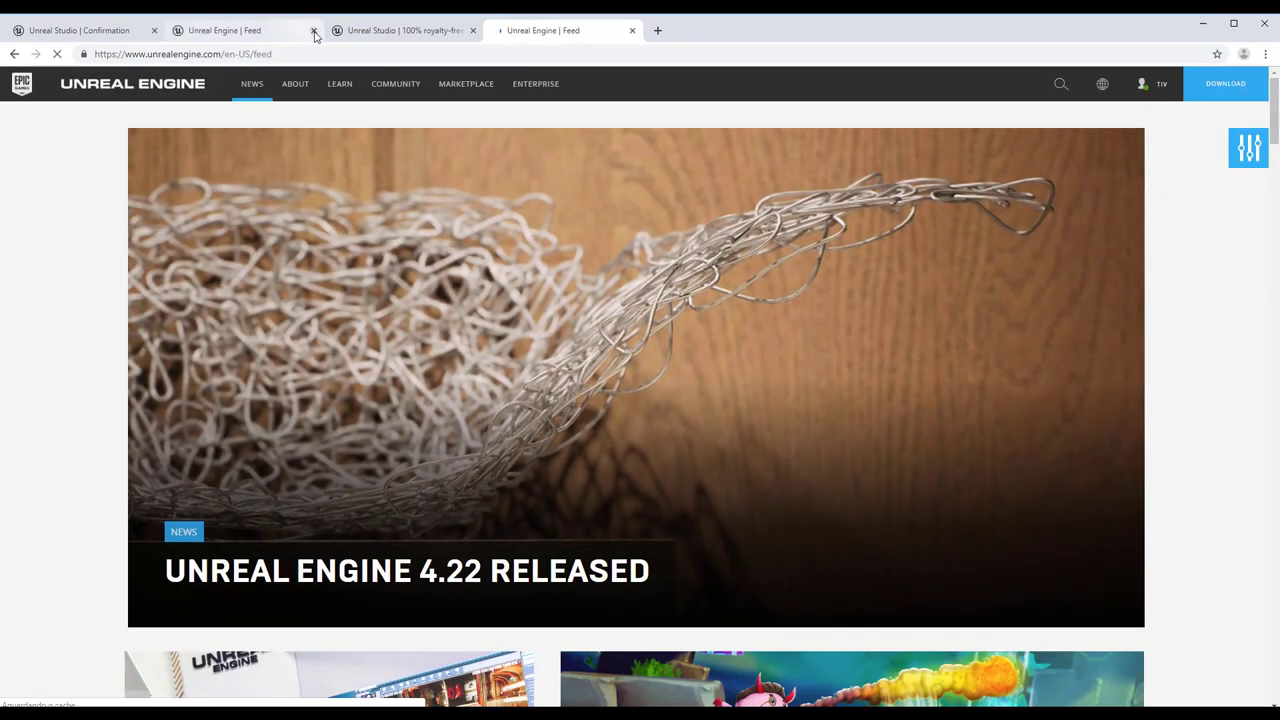
{"action": "left_click", "coordinate": [314, 31]}
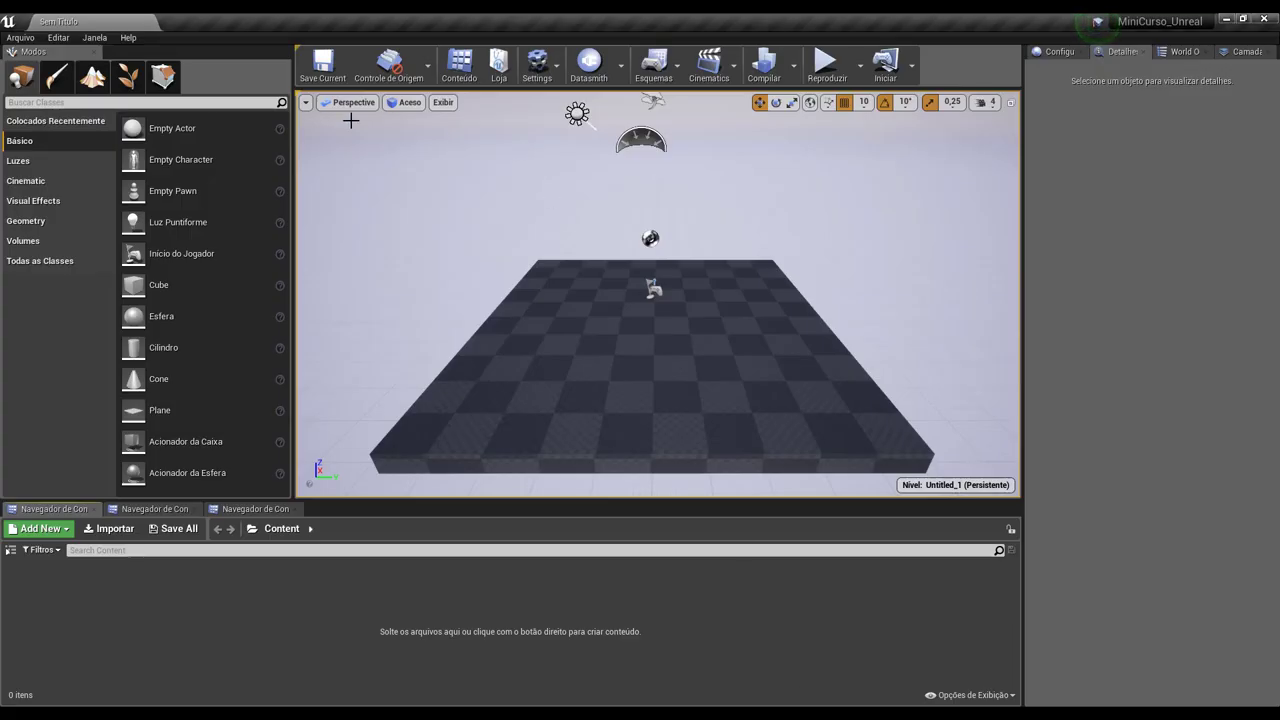
Step: Start a new project from Arquivo and browse the Blueprint, C++ and Unreal Studio templates
{"action": "left_click", "coordinate": [12, 38]}
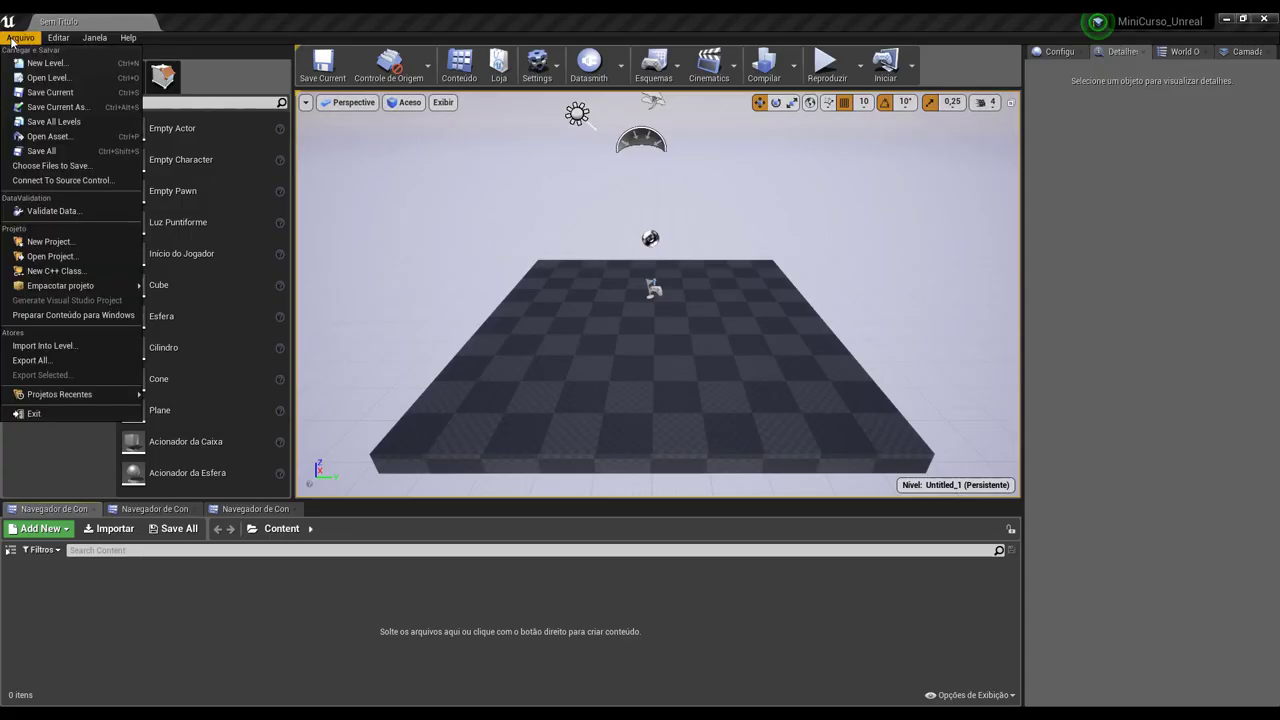
{"action": "left_click", "coordinate": [46, 244]}
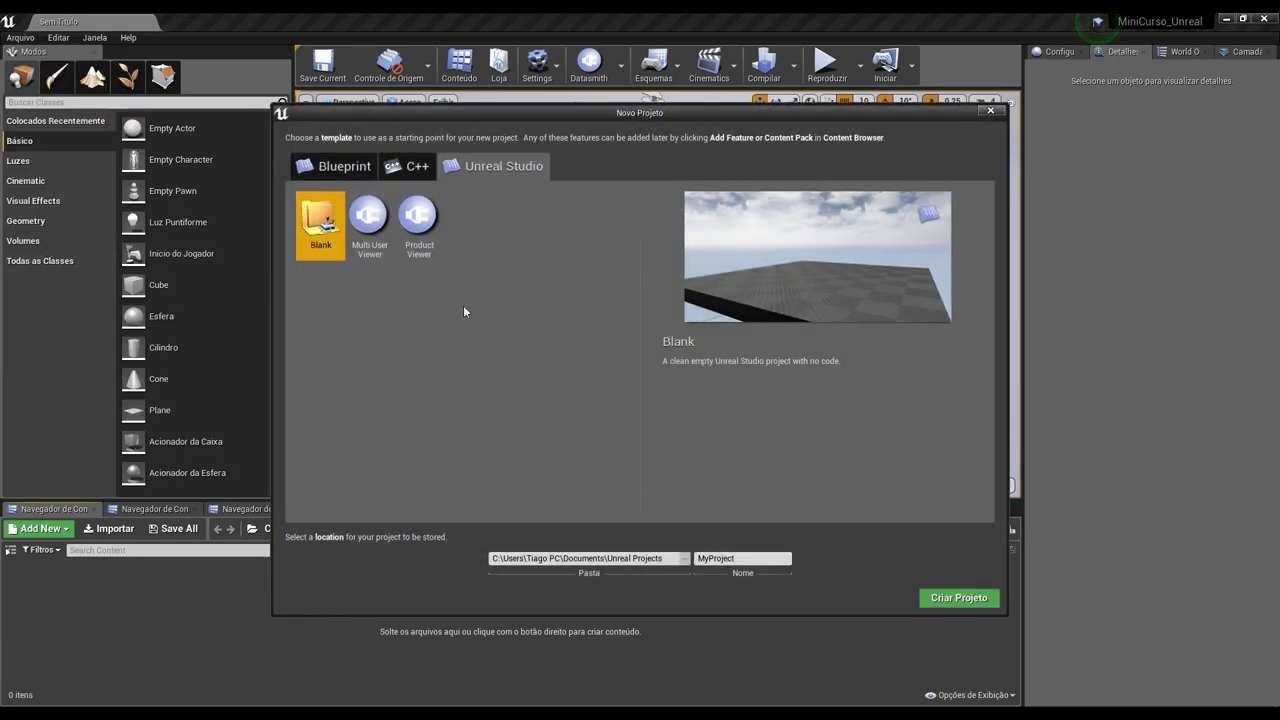
{"action": "left_click", "coordinate": [316, 170]}
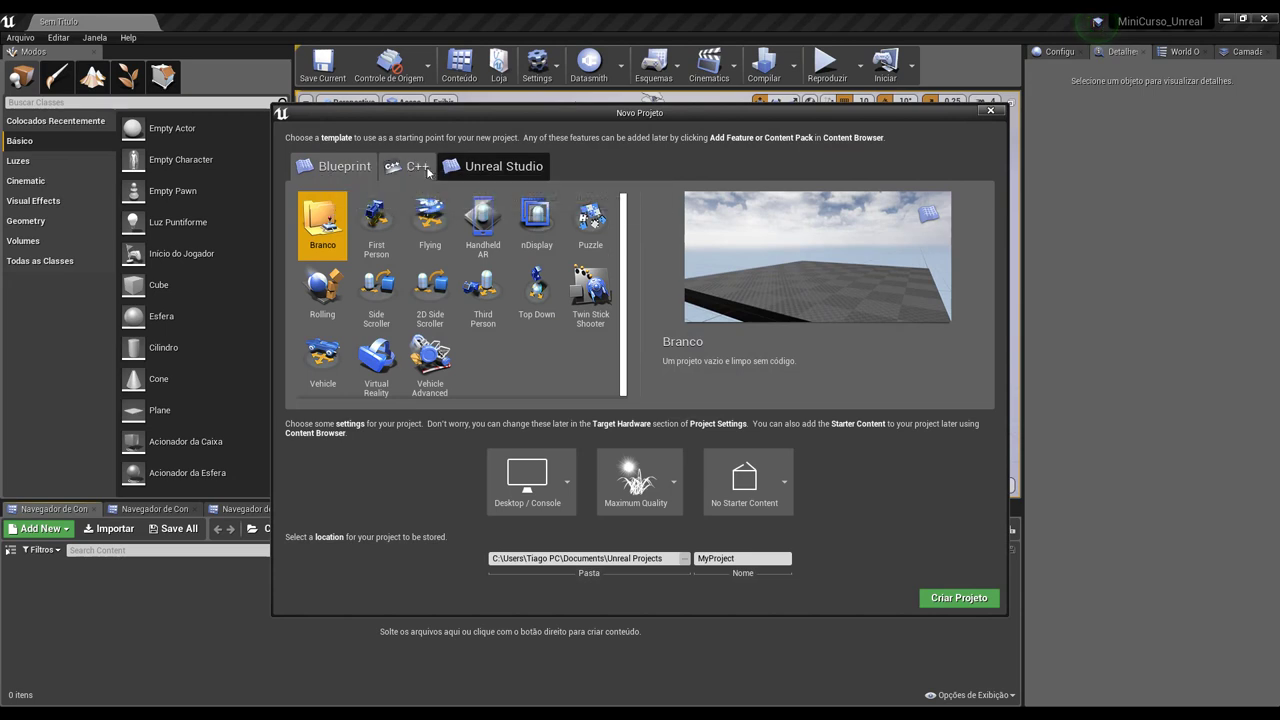
{"action": "left_click", "coordinate": [410, 170]}
{"action": "left_click", "coordinate": [340, 167]}
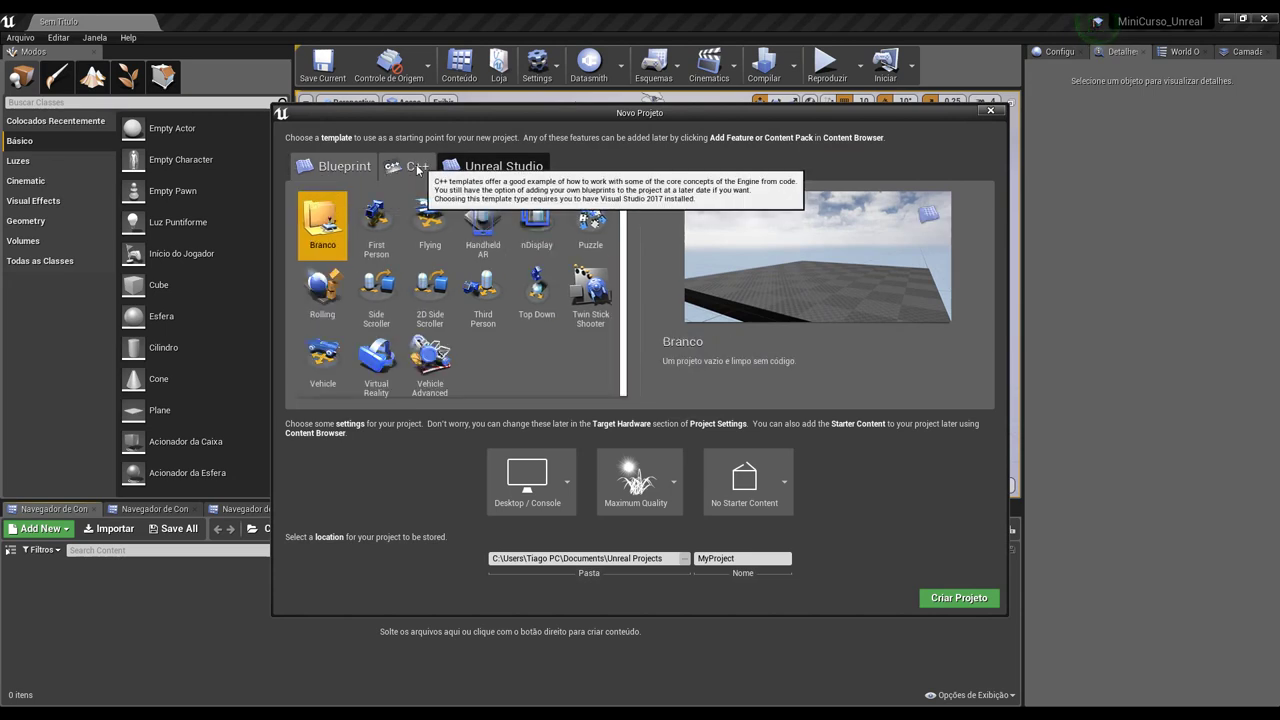
{"action": "left_click", "coordinate": [412, 168]}
{"action": "left_click", "coordinate": [483, 172]}
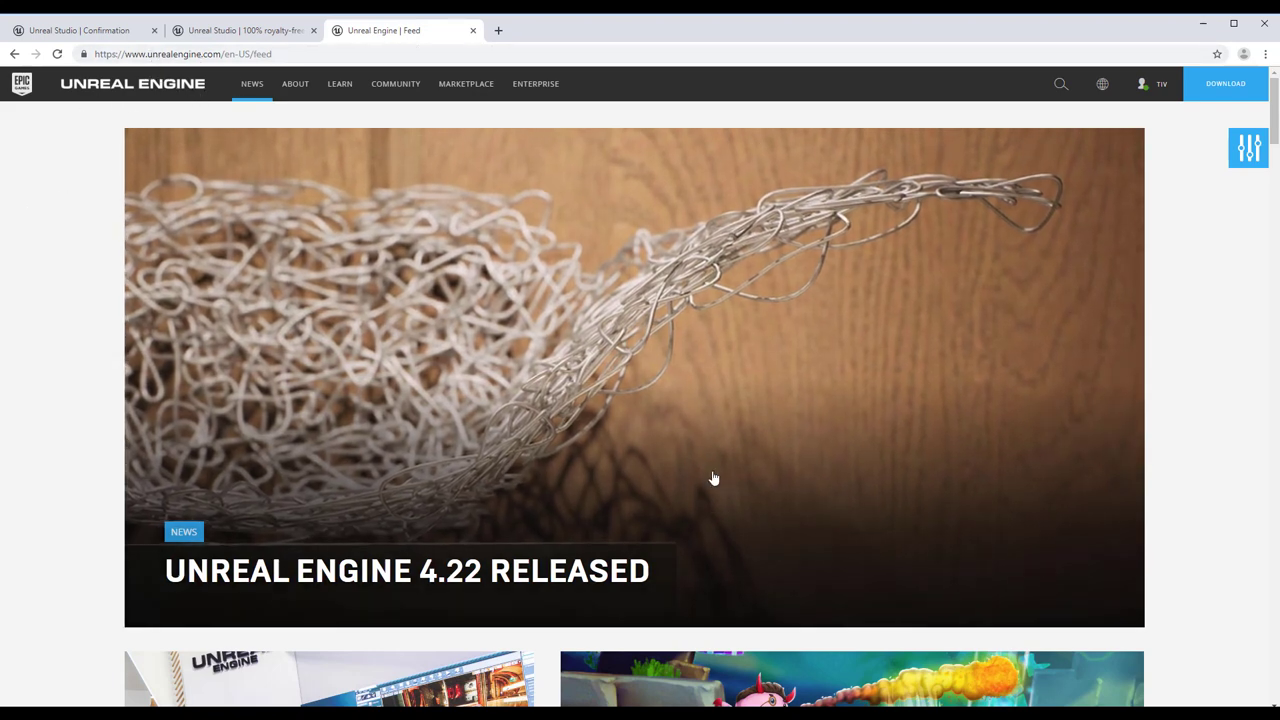
Step: Switch between the open Unreal Editor windows from the taskbar, bringing New Project forward
{"action": "left_click", "coordinate": [800, 714]}
{"action": "mouse_move", "coordinate": [832, 681]}
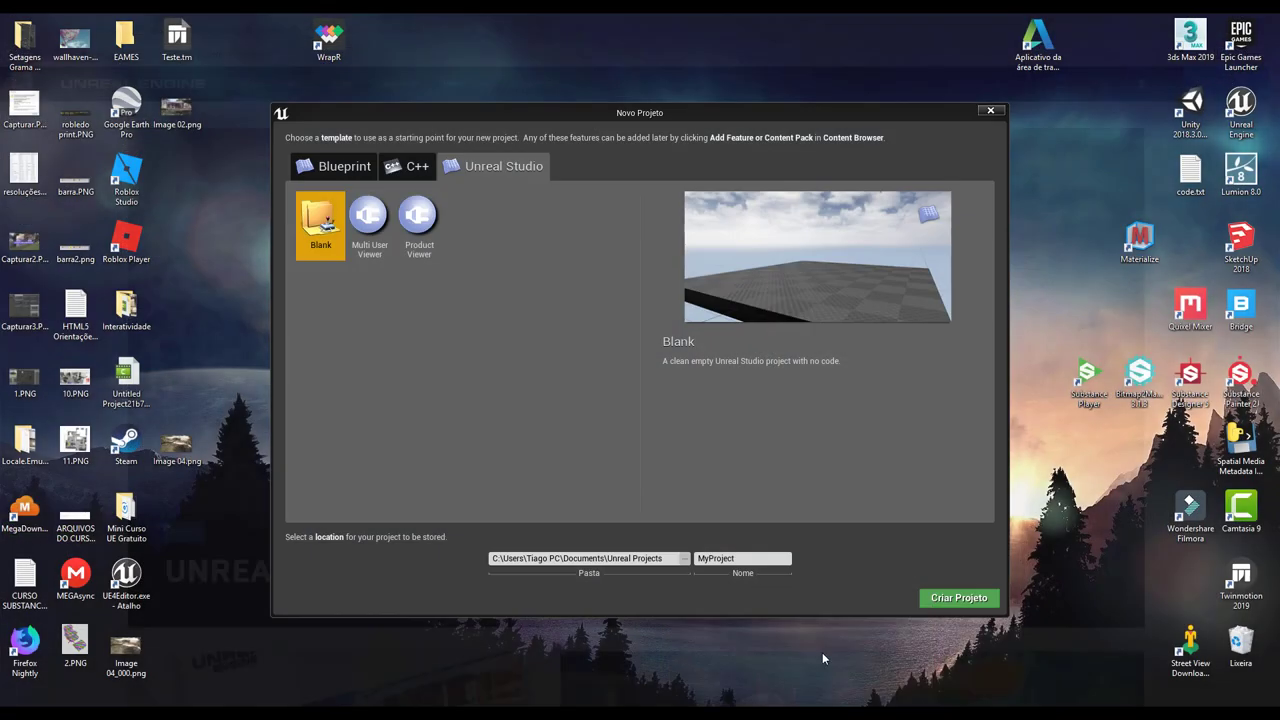
{"action": "left_click", "coordinate": [868, 658]}
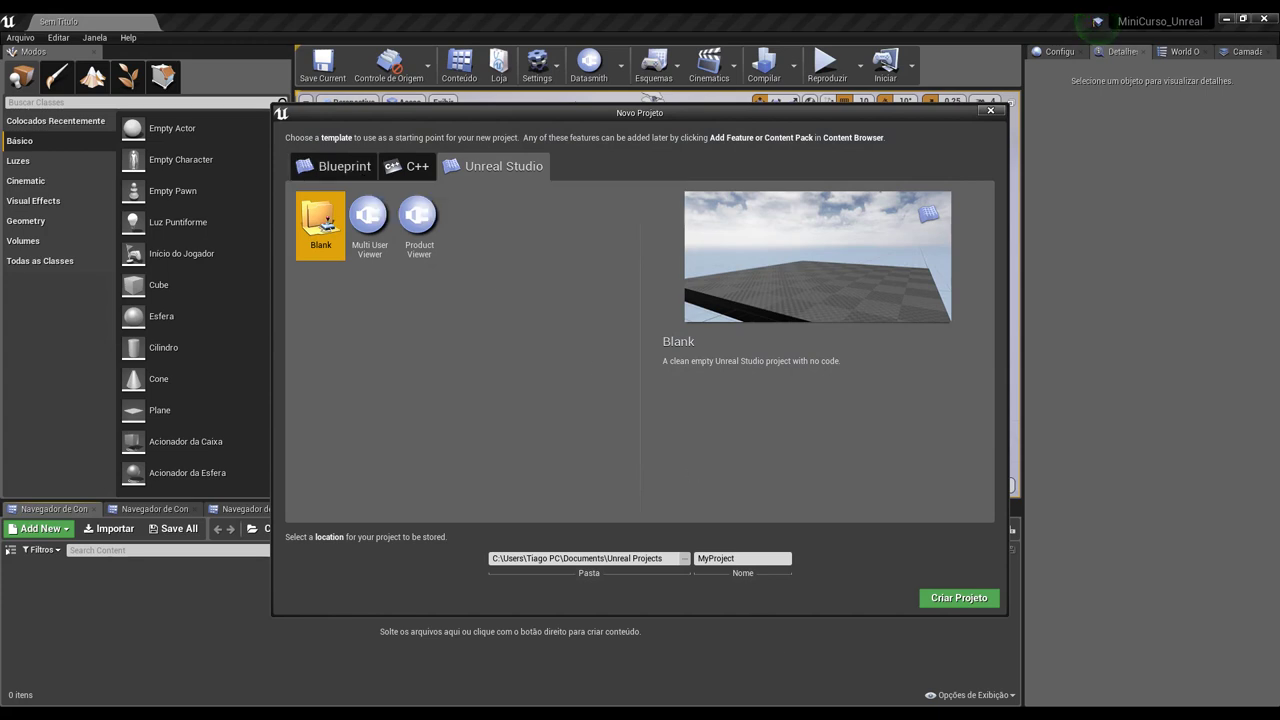
{"action": "mouse_move", "coordinate": [800, 715]}
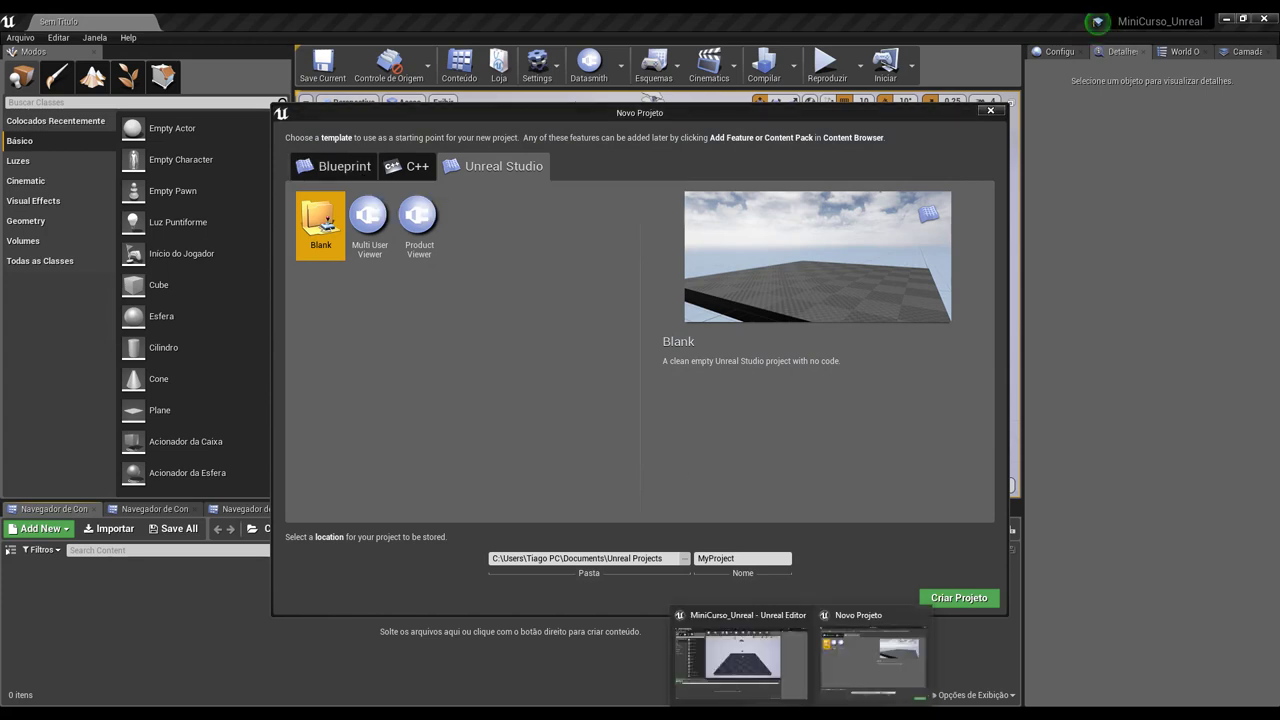
{"action": "left_click", "coordinate": [836, 681]}
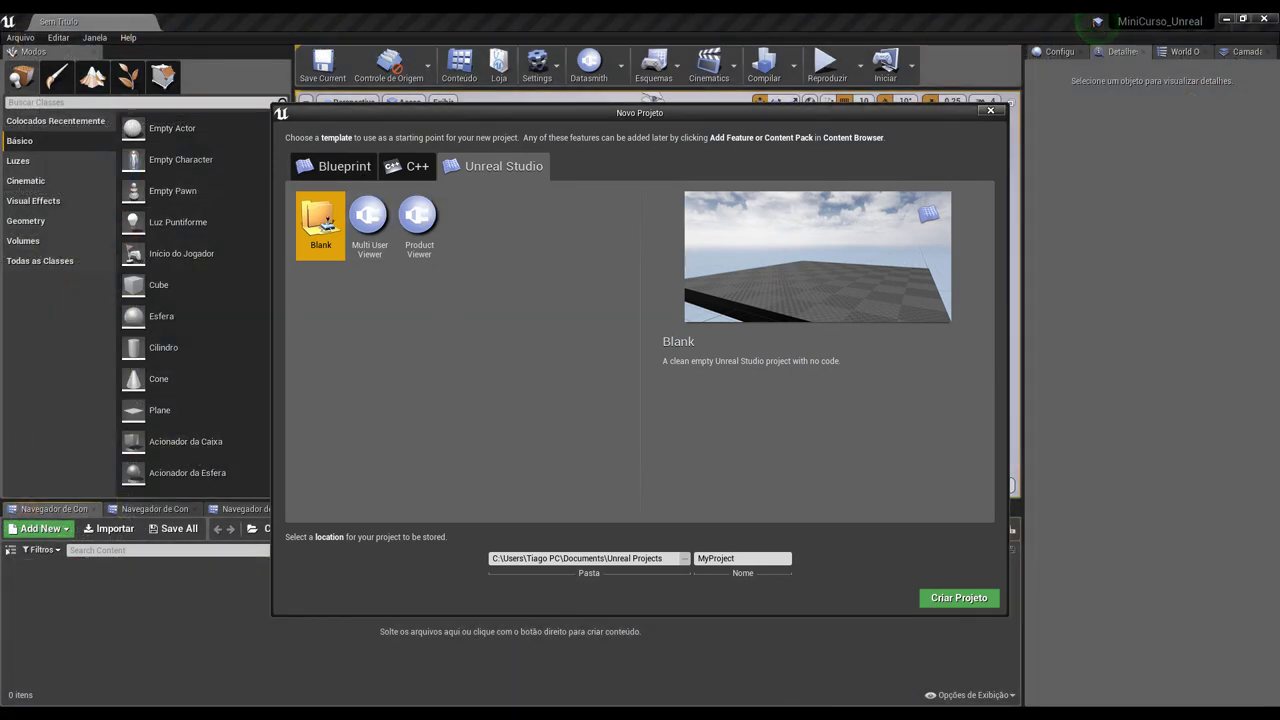
{"action": "mouse_move", "coordinate": [733, 688]}
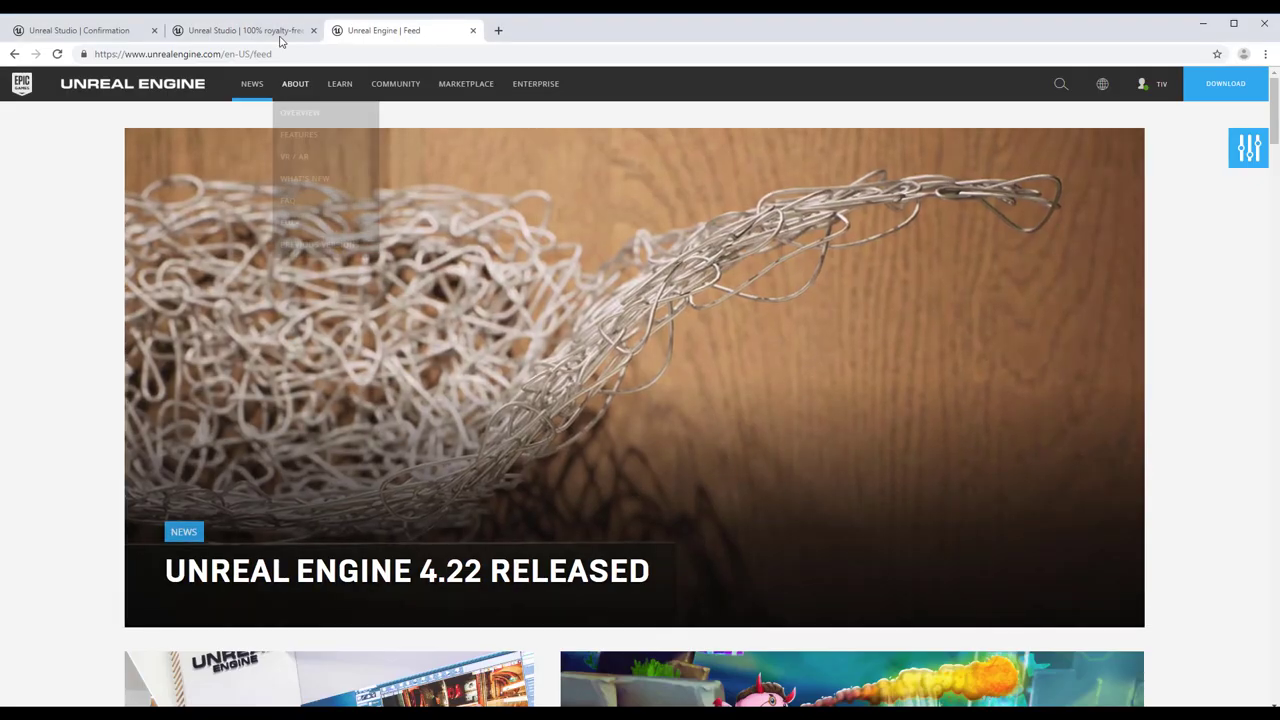
Step: Close the Unreal Engine Feed tab and sign up for the free Unreal Studio beta
{"action": "left_click", "coordinate": [283, 35]}
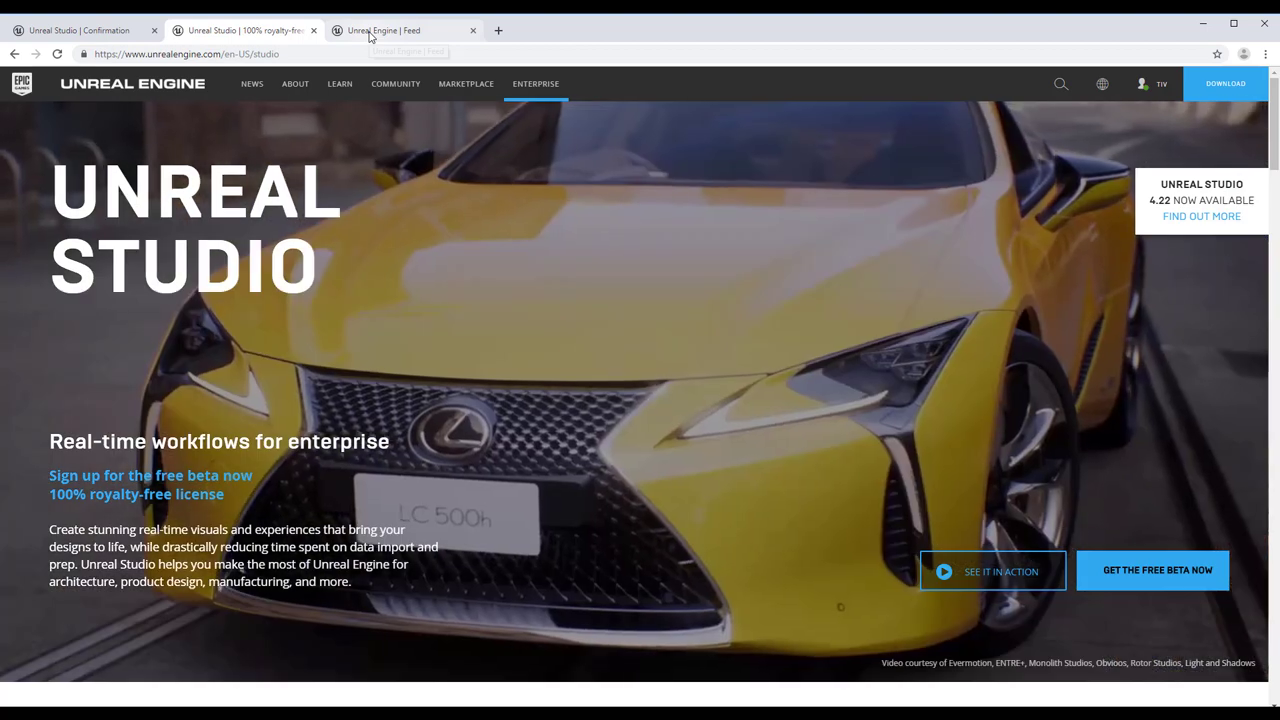
{"action": "left_click", "coordinate": [383, 30]}
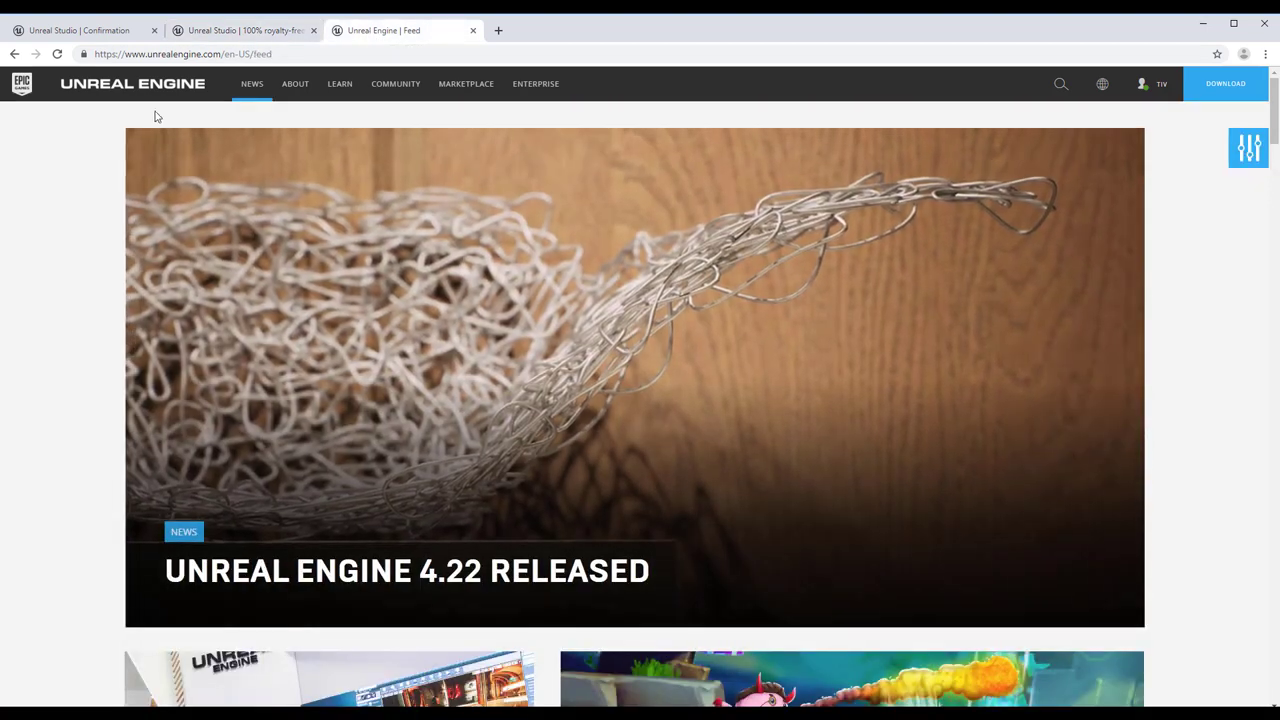
{"action": "left_click", "coordinate": [473, 31]}
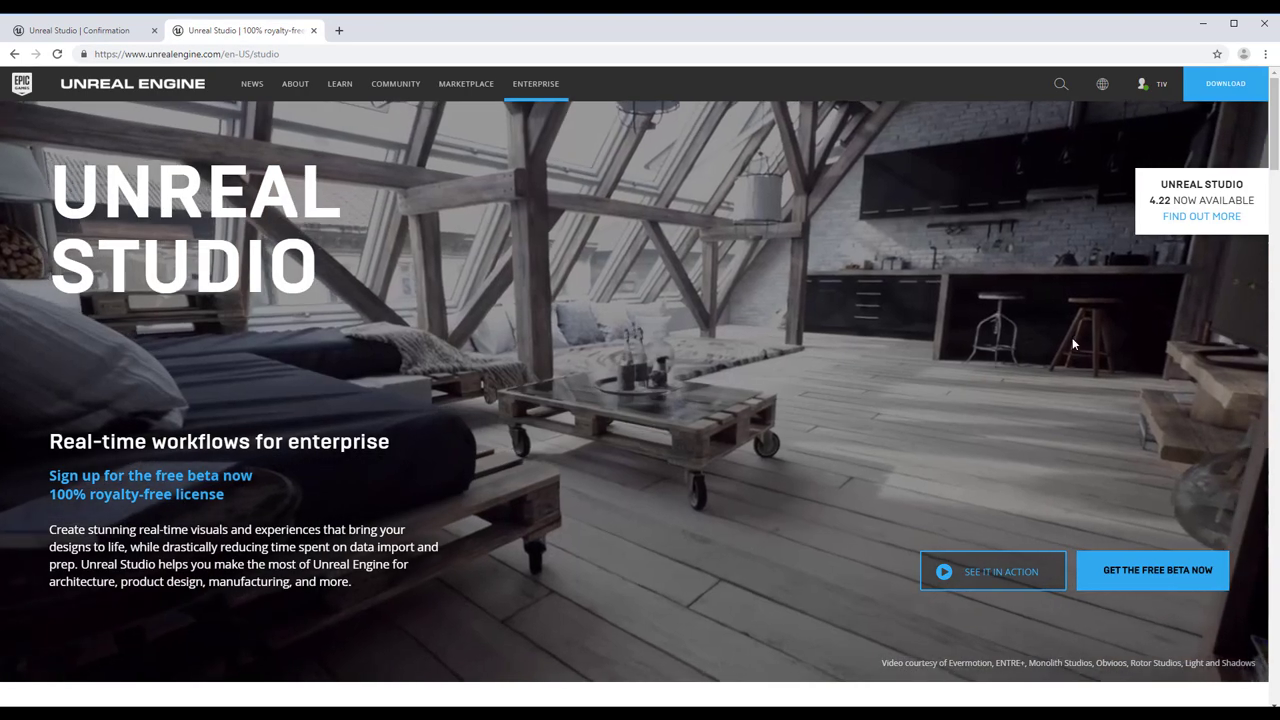
{"action": "scroll", "coordinate": [168, 324], "scroll_direction": "down", "scroll_amount": 2}
{"action": "scroll", "coordinate": [168, 324], "scroll_direction": "up", "scroll_amount": 2}
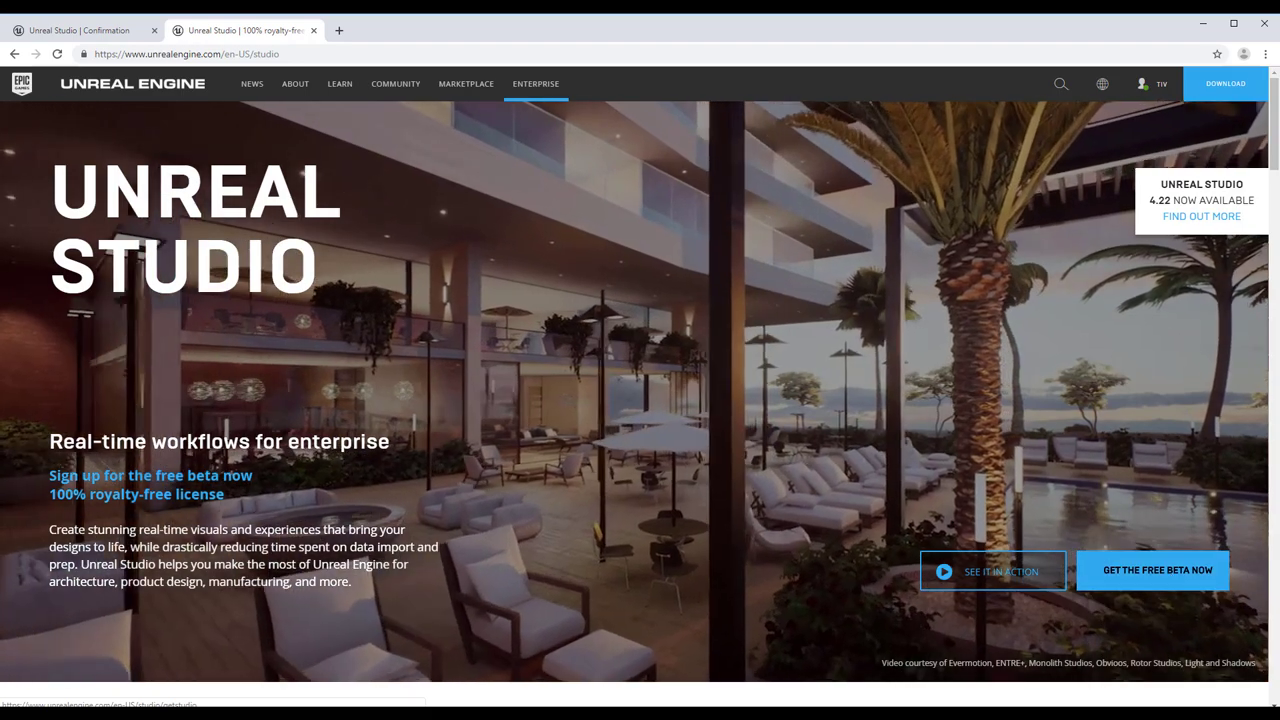
{"action": "mouse_move", "coordinate": [1146, 88]}
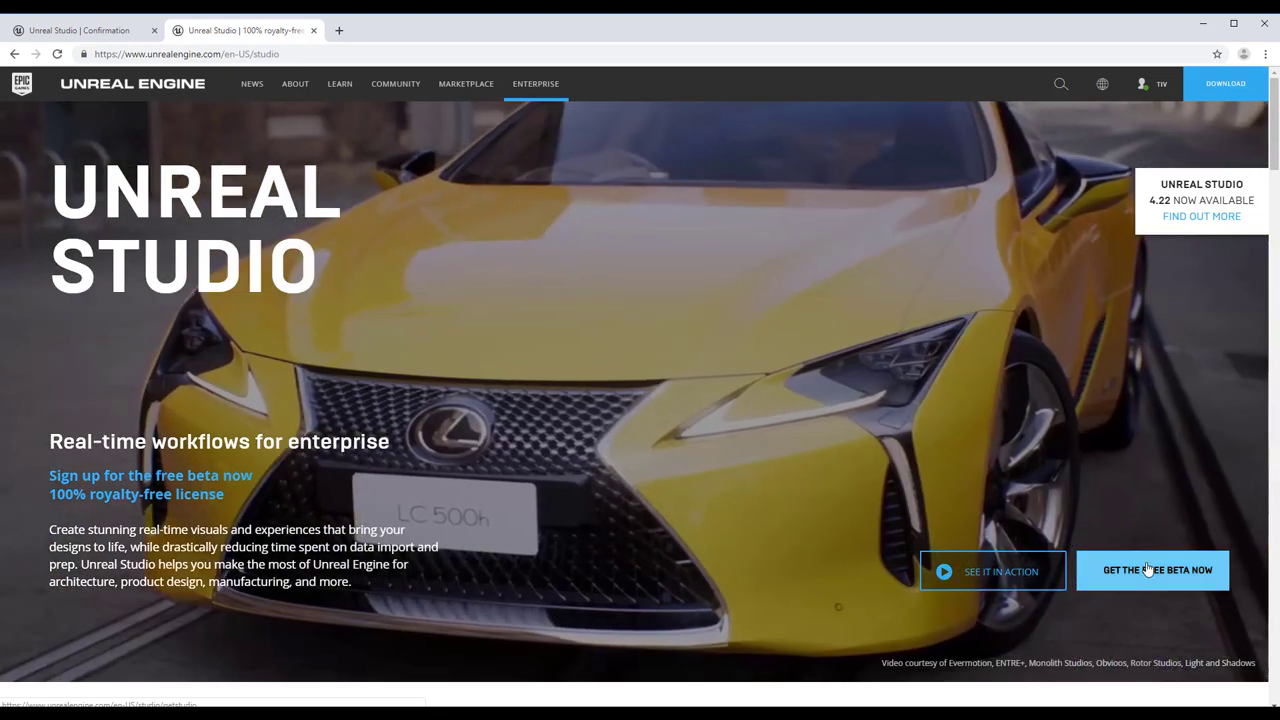
{"action": "left_click", "coordinate": [1148, 569]}
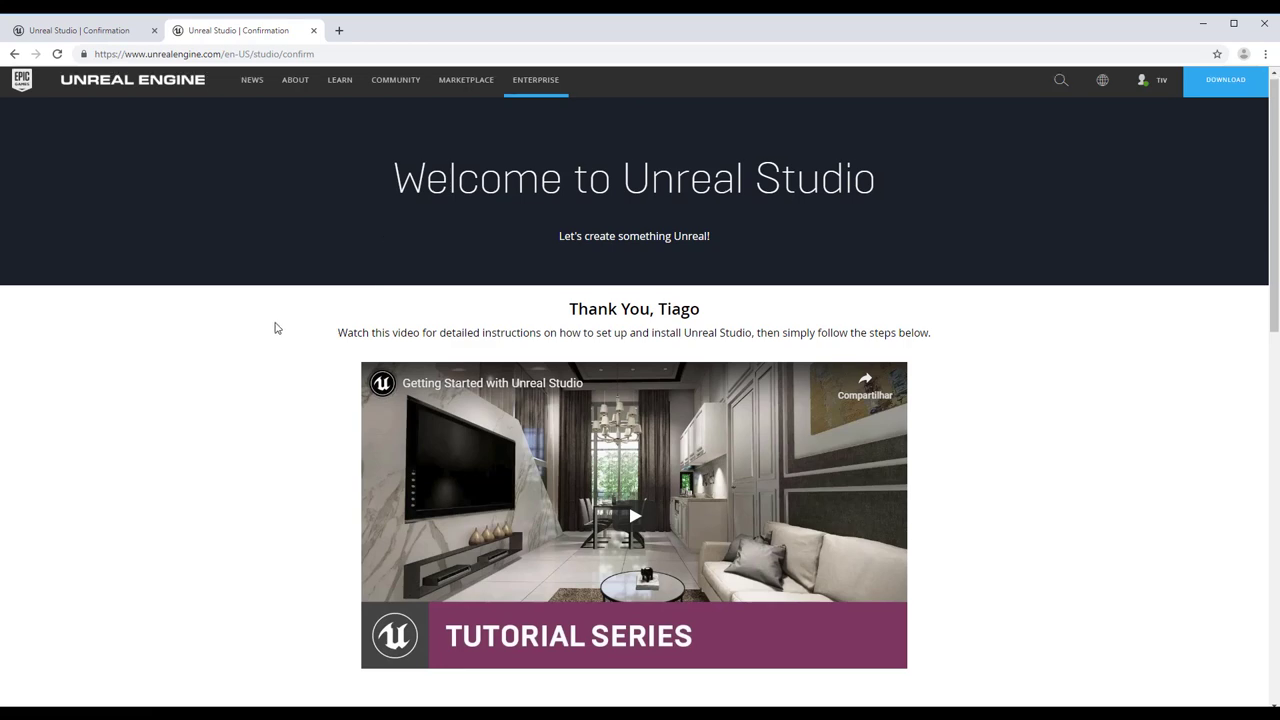
Step: Start the Unreal Studio launcher .msi download, then cancel it
{"action": "scroll", "coordinate": [275, 330], "scroll_direction": "down", "scroll_amount": 5}
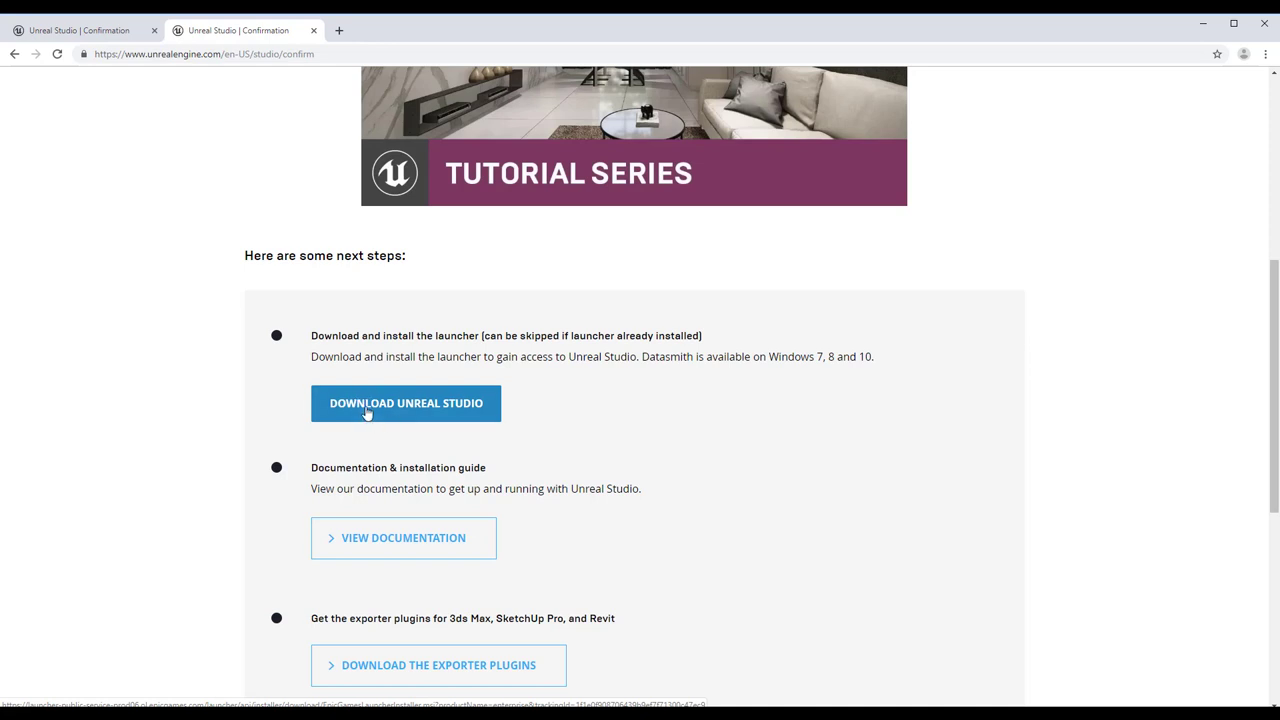
{"action": "left_click", "coordinate": [376, 412]}
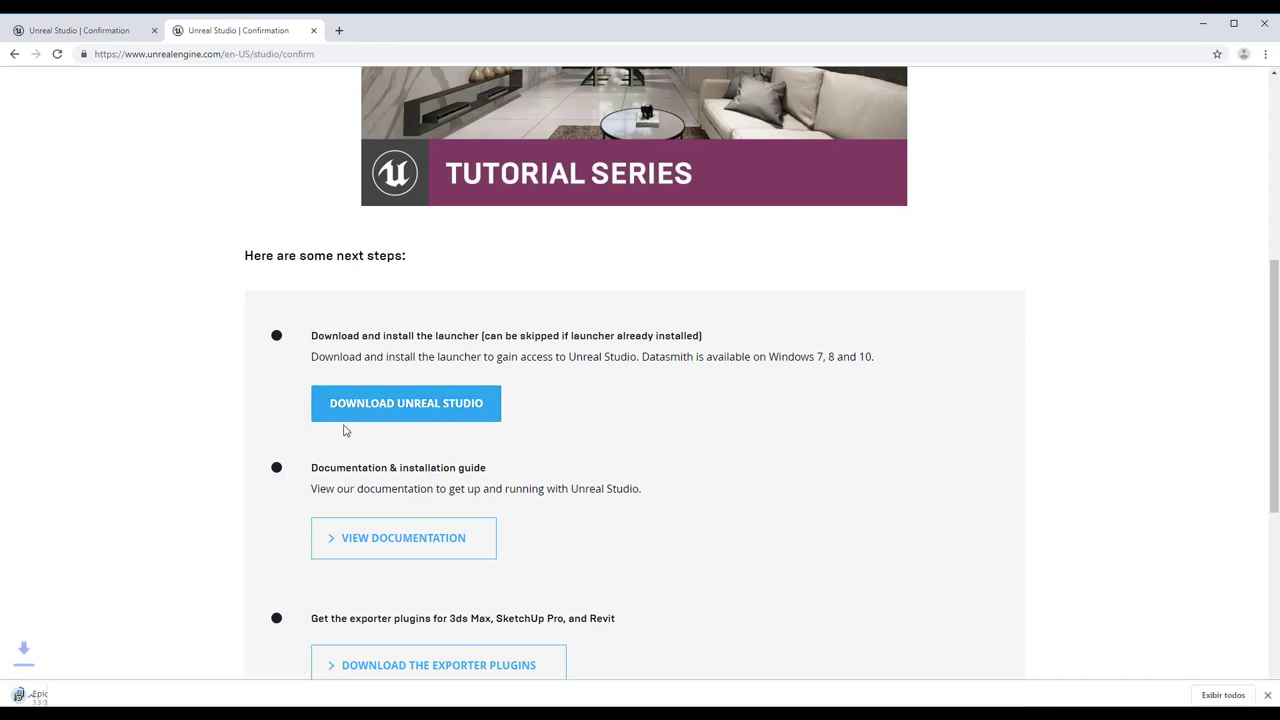
{"action": "left_click", "coordinate": [137, 696]}
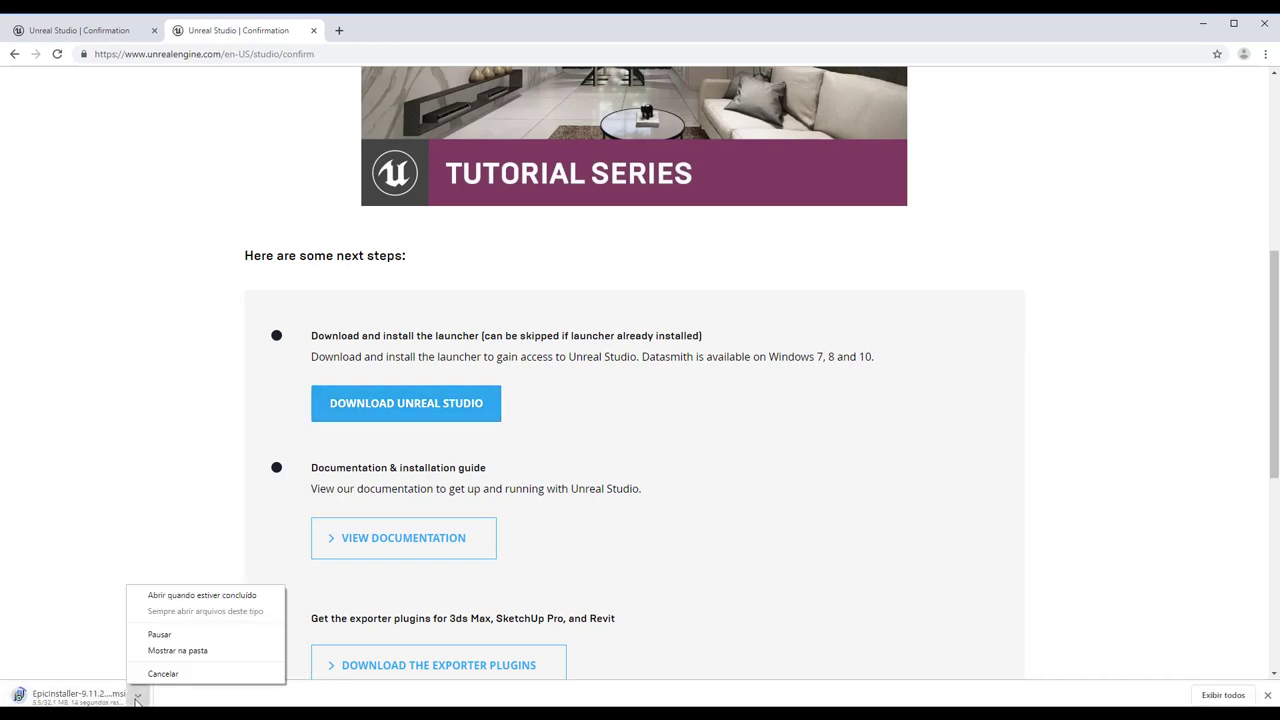
{"action": "left_click", "coordinate": [149, 677]}
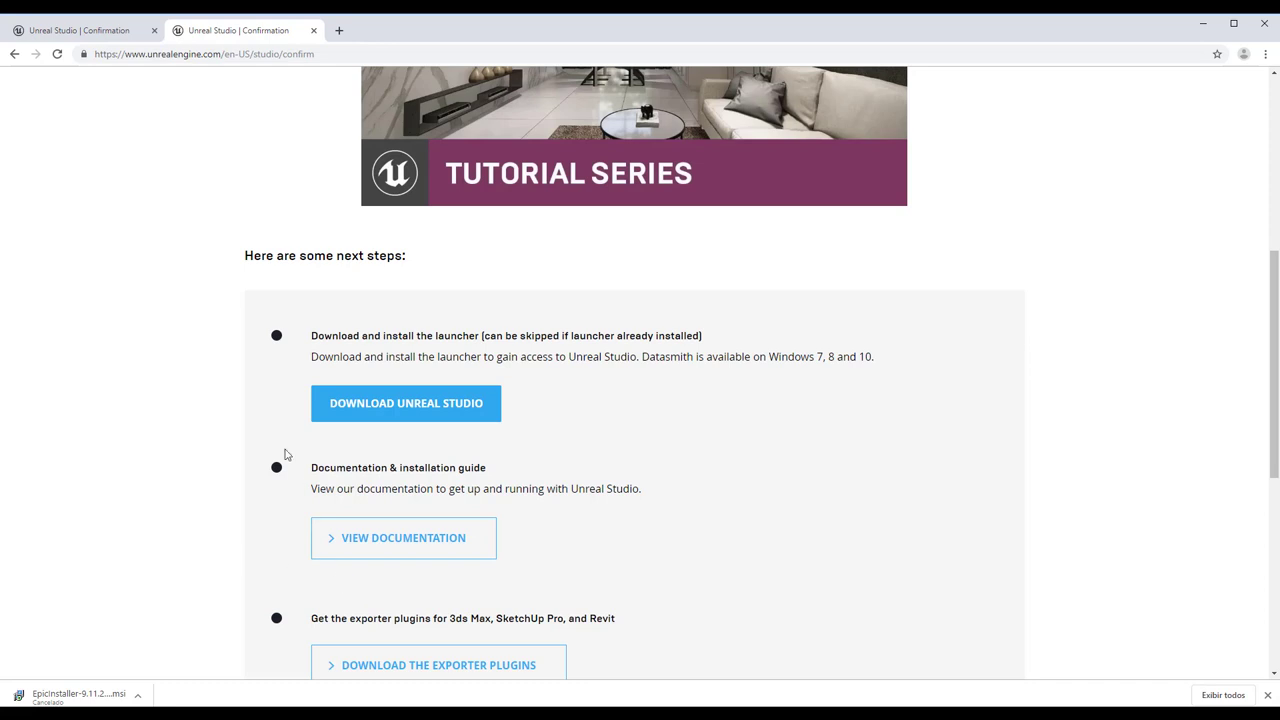
Step: Open the Datasmith exporter plugins download page
{"action": "scroll", "coordinate": [271, 409], "scroll_direction": "down", "scroll_amount": 1}
{"action": "scroll", "coordinate": [267, 411], "scroll_direction": "down", "scroll_amount": 2}
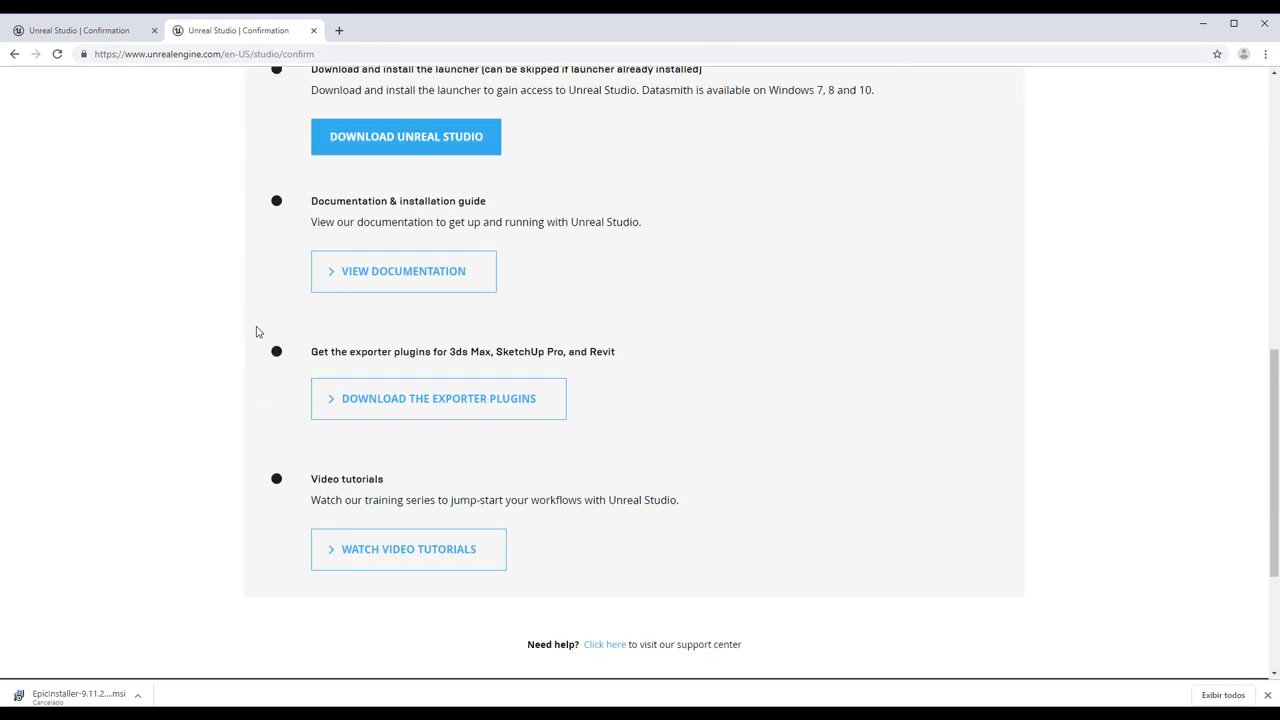
{"action": "left_click", "coordinate": [340, 407]}
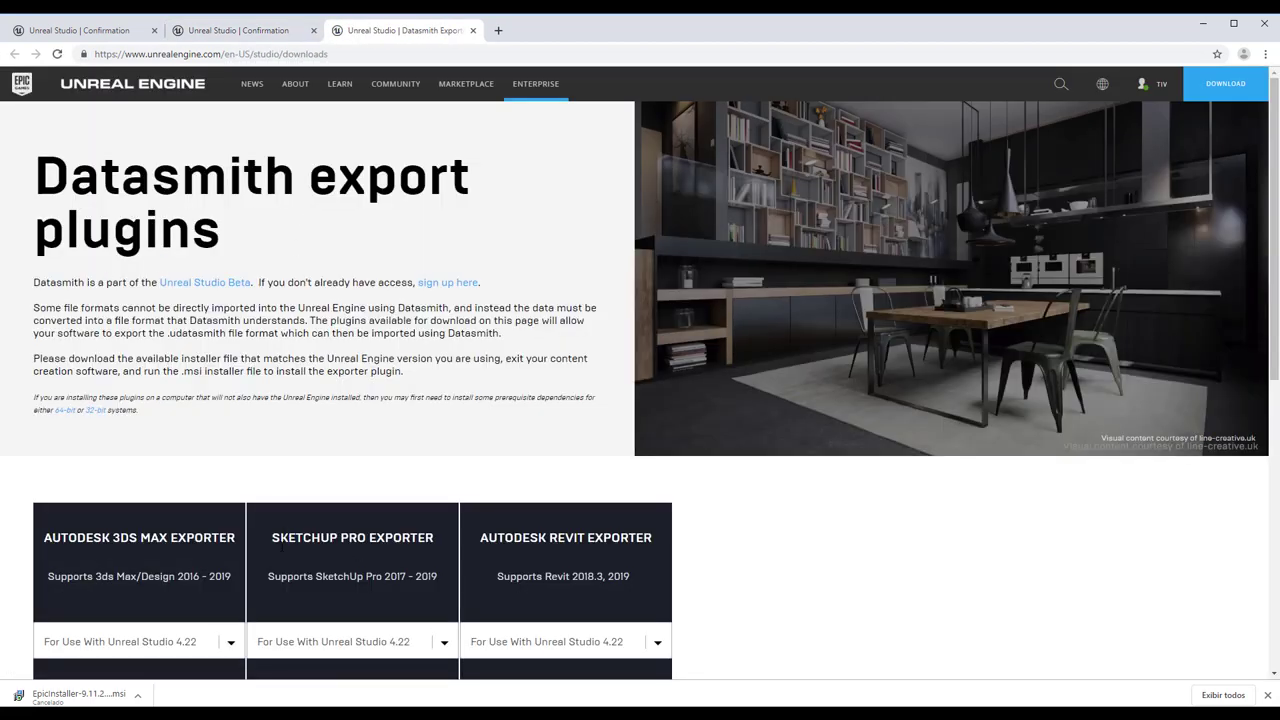
Step: Check the SketchUp exporter's supported versions (4.22, 4.21, 4.20), keeping 4.22 selected
{"action": "scroll", "coordinate": [286, 544], "scroll_direction": "down", "scroll_amount": 3}
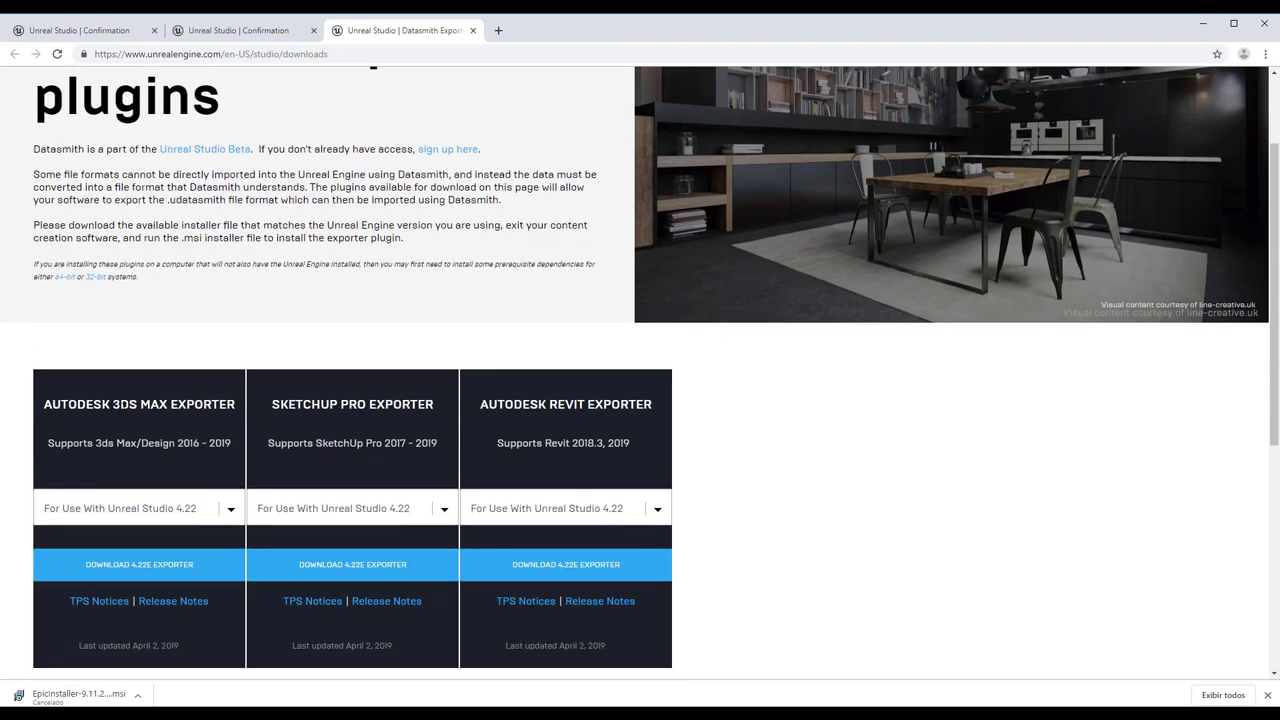
{"action": "scroll", "coordinate": [378, 452], "scroll_direction": "down", "scroll_amount": 1}
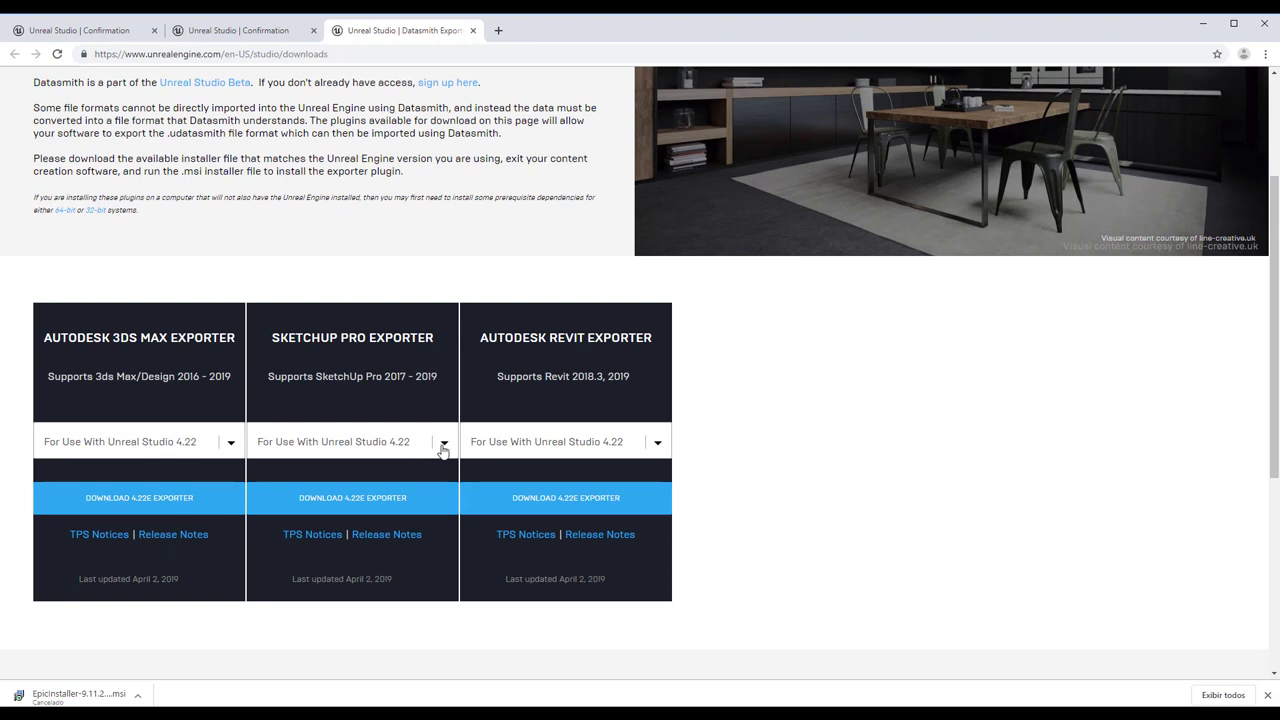
{"action": "left_click", "coordinate": [443, 450]}
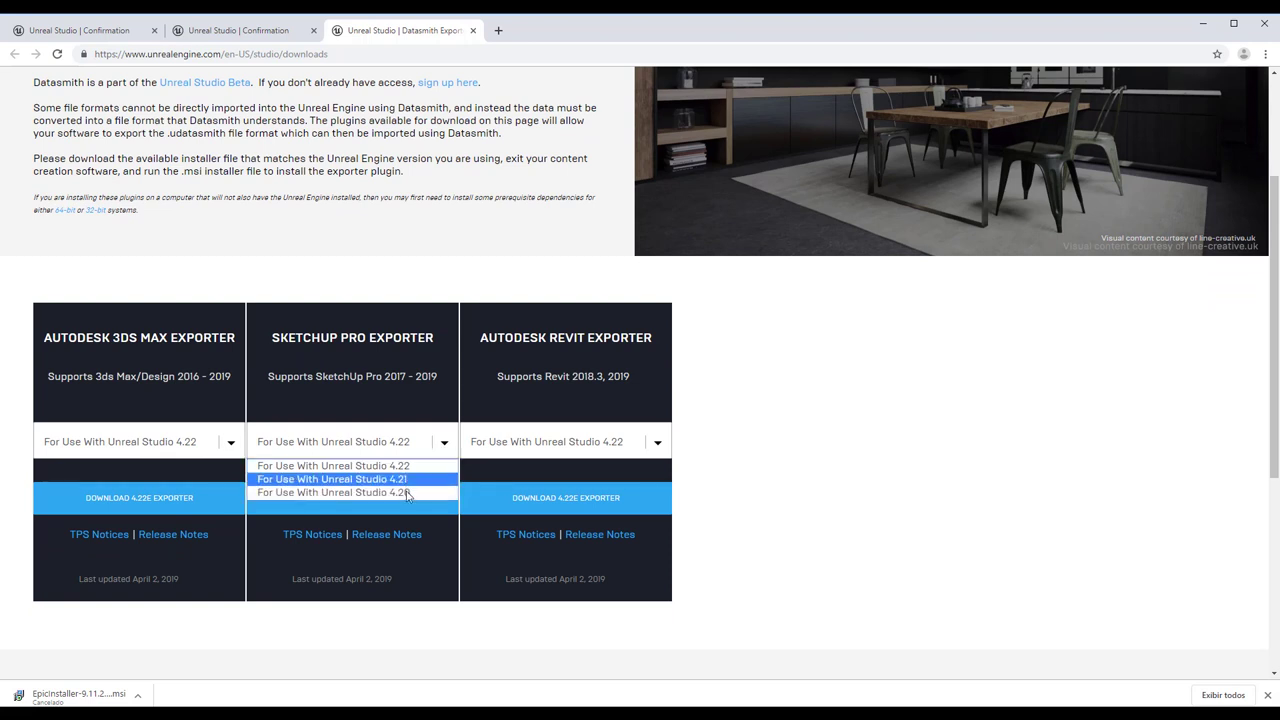
{"action": "left_click", "coordinate": [408, 402]}
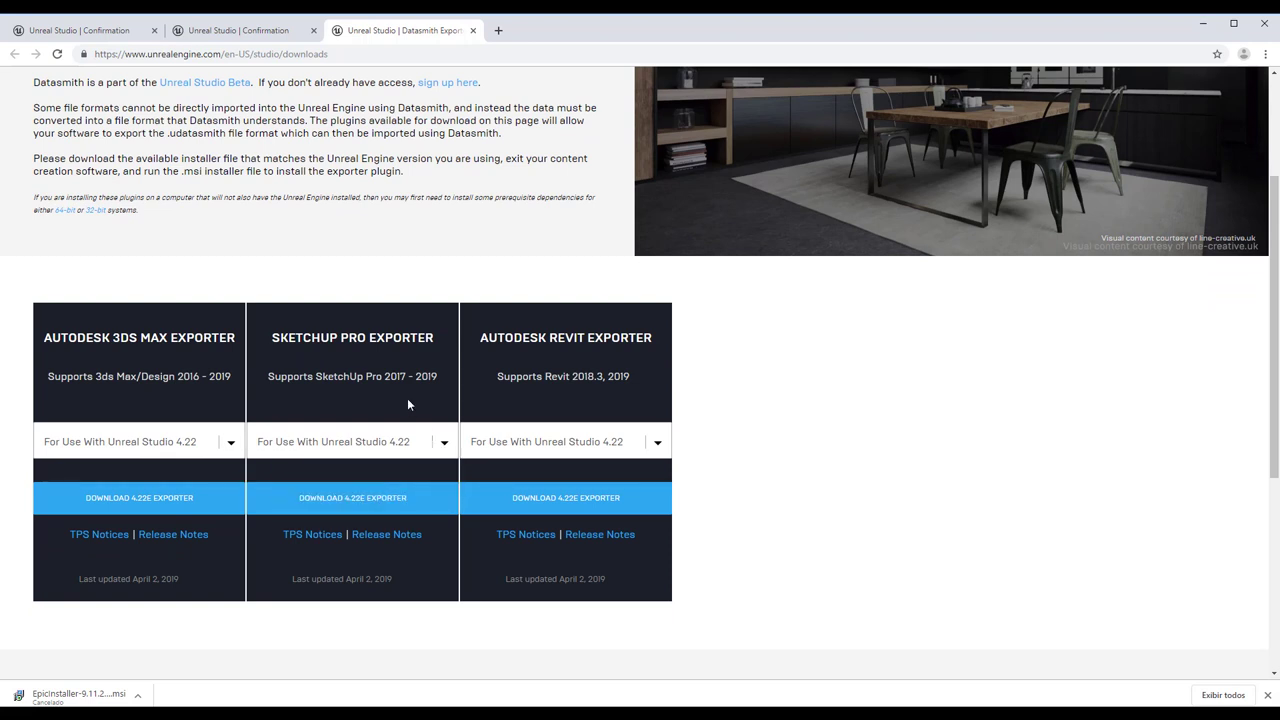
{"action": "left_click", "coordinate": [445, 448]}
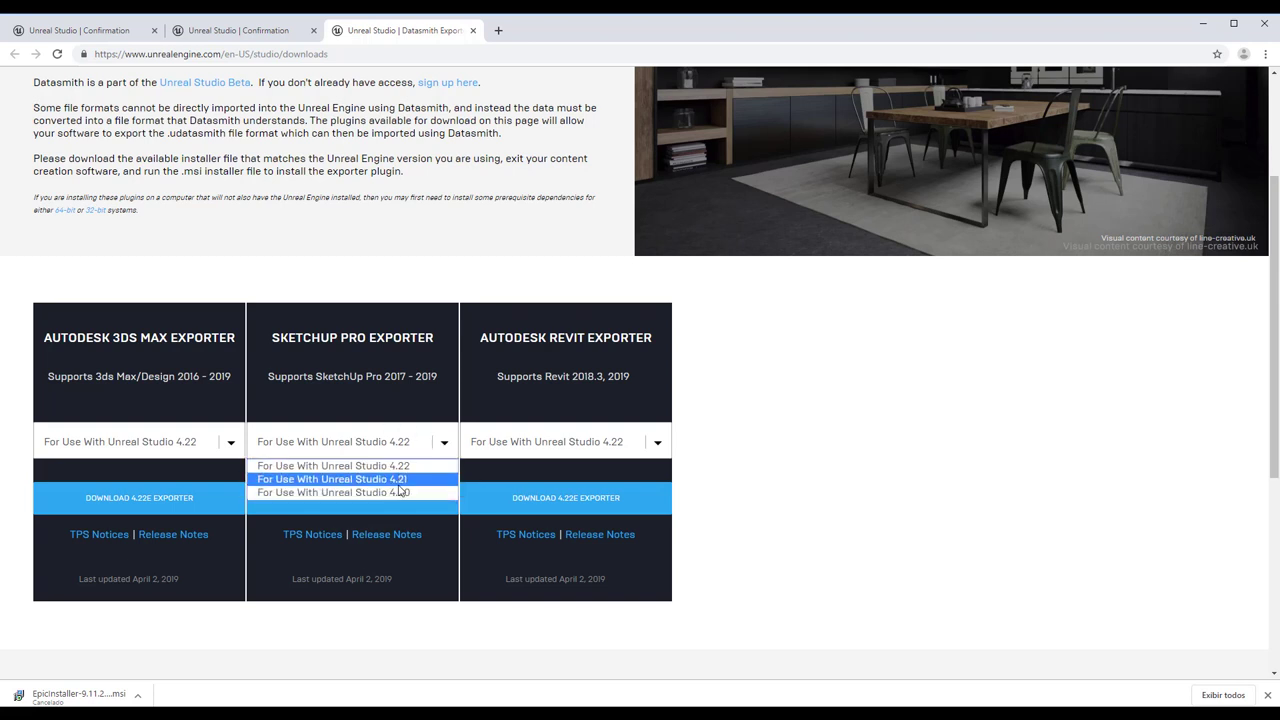
{"action": "left_click", "coordinate": [407, 410]}
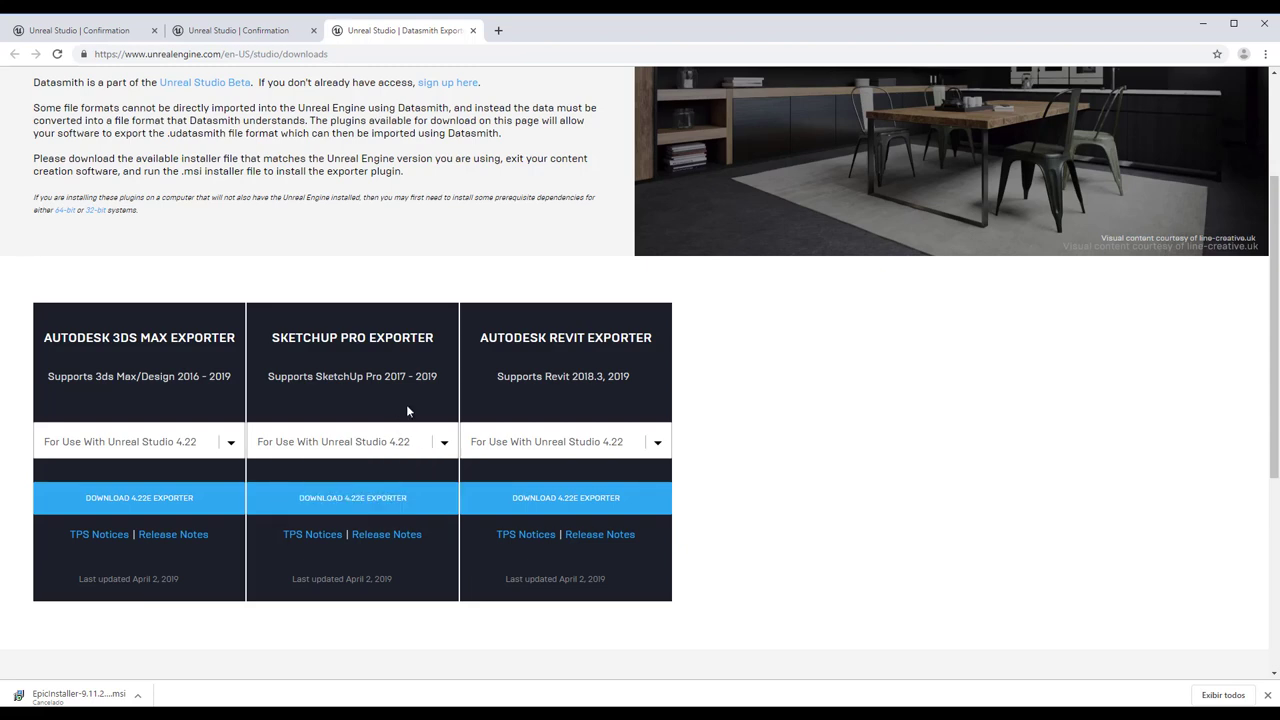
Step: Minimise all windows to show the Windows desktop
{"action": "scroll", "coordinate": [786, 414], "scroll_direction": "up", "scroll_amount": 2}
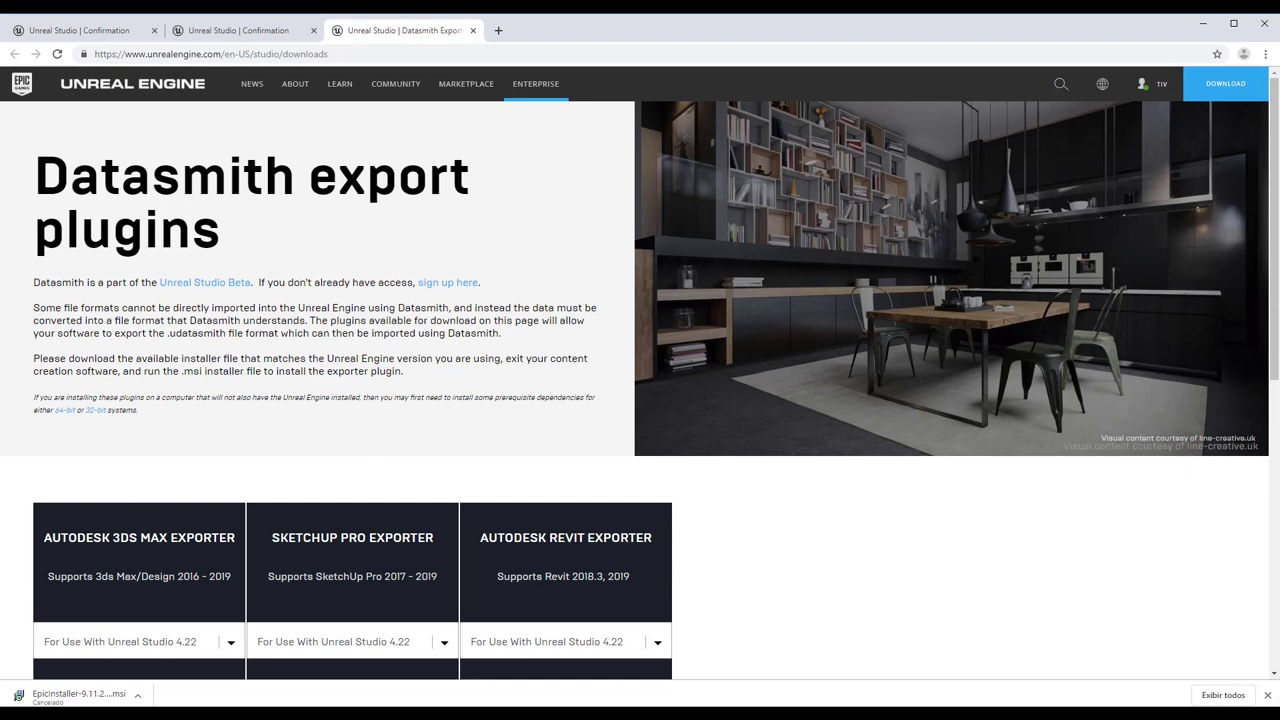
{"action": "right_click", "coordinate": [900, 714]}
{"action": "left_click", "coordinate": [945, 621]}
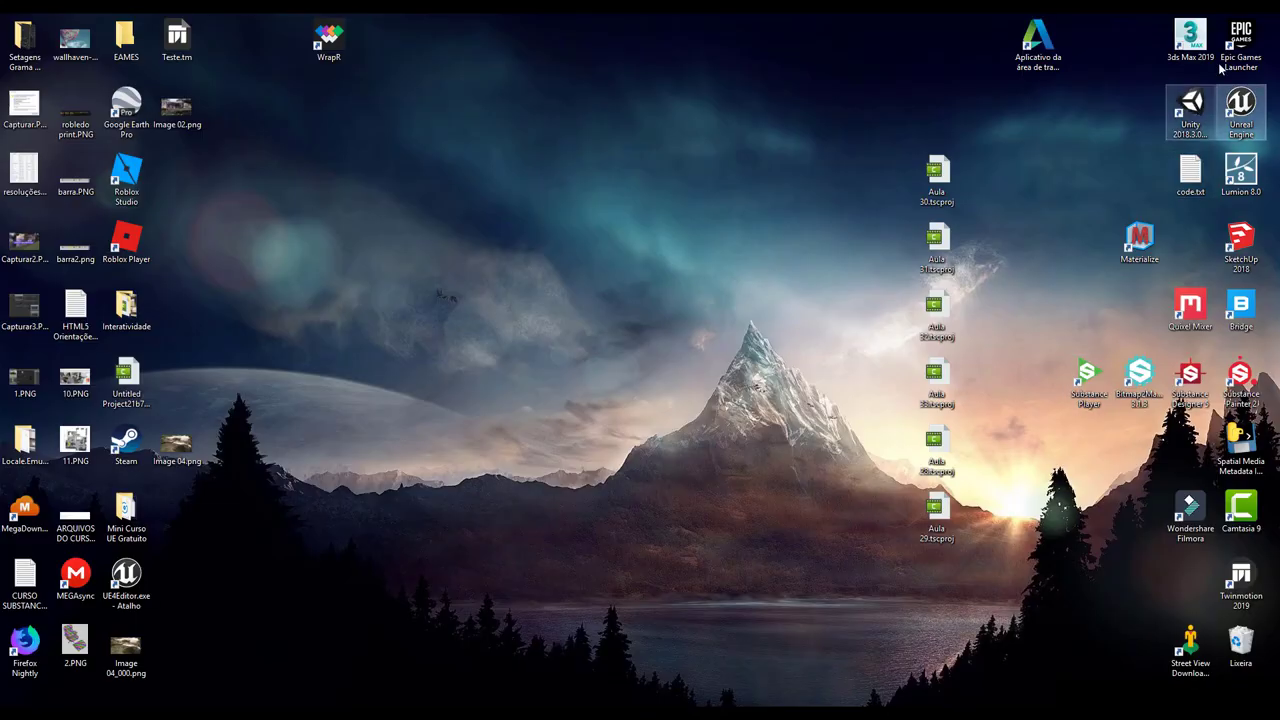
Step: Launch the Epic Games Launcher, browse Marketplace featured and free assets, then view the Library
{"action": "double_click", "coordinate": [1222, 62]}
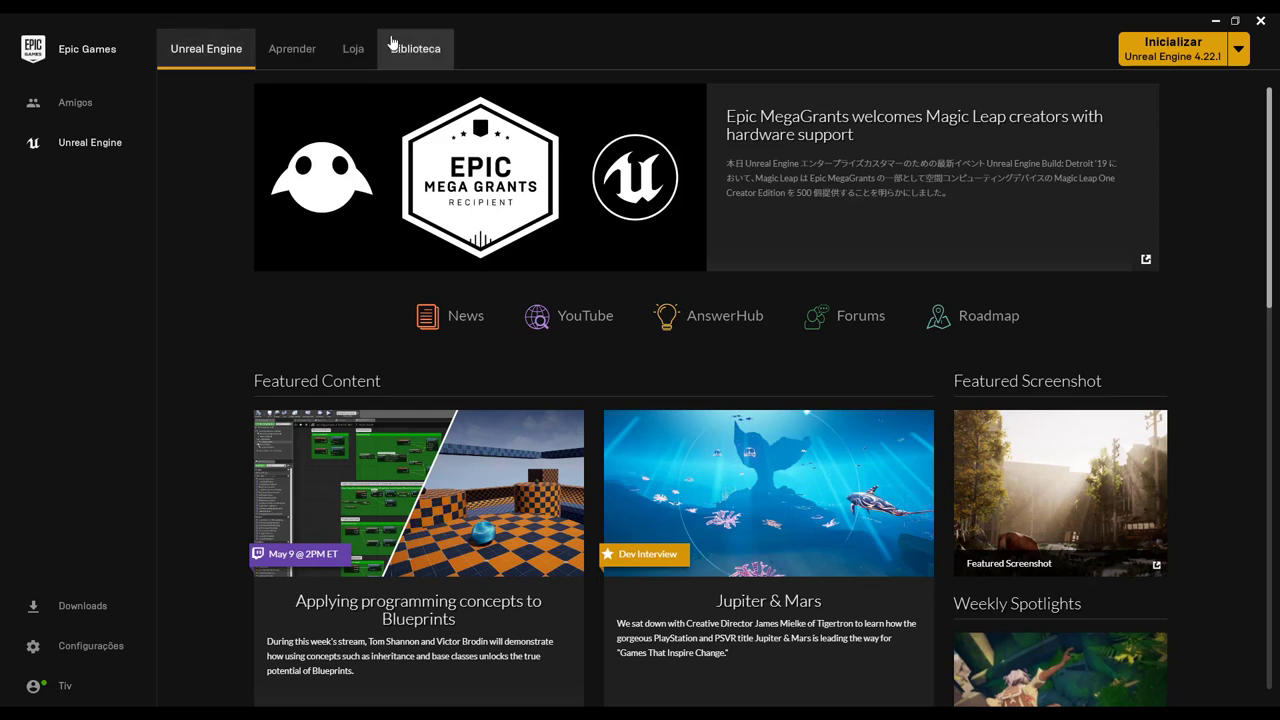
{"action": "left_click", "coordinate": [355, 50]}
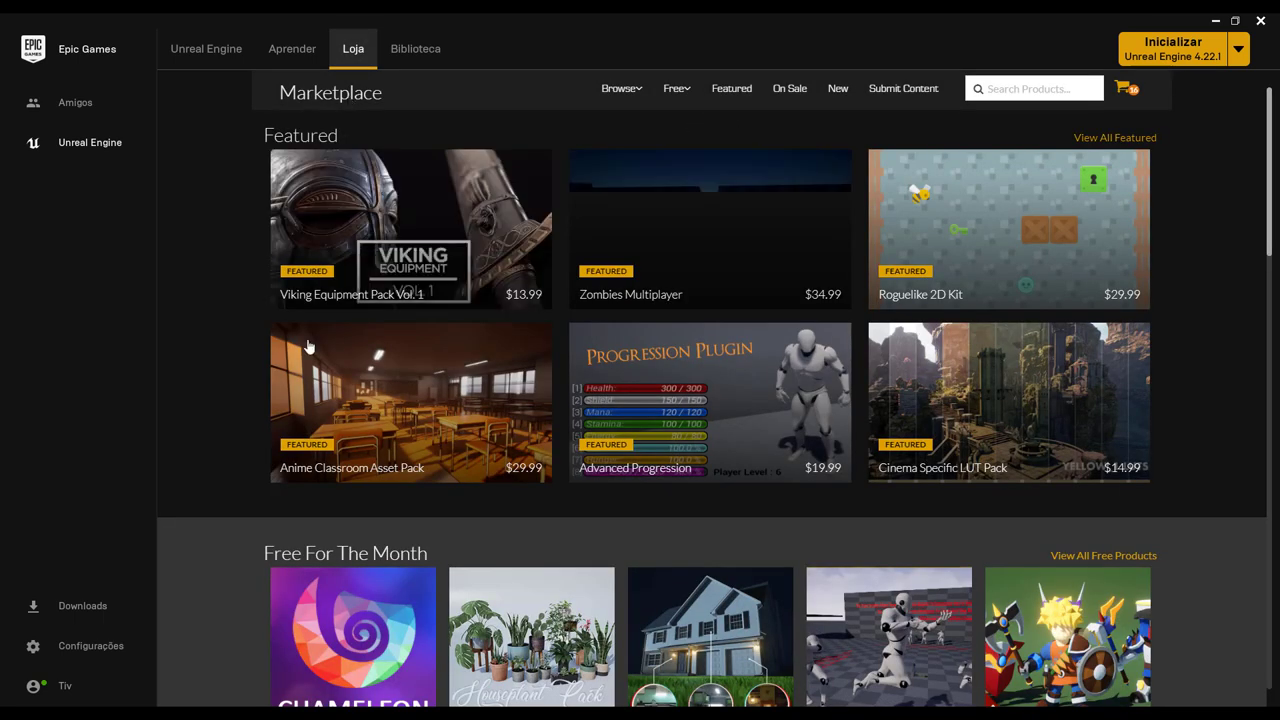
{"action": "mouse_move", "coordinate": [308, 346]}
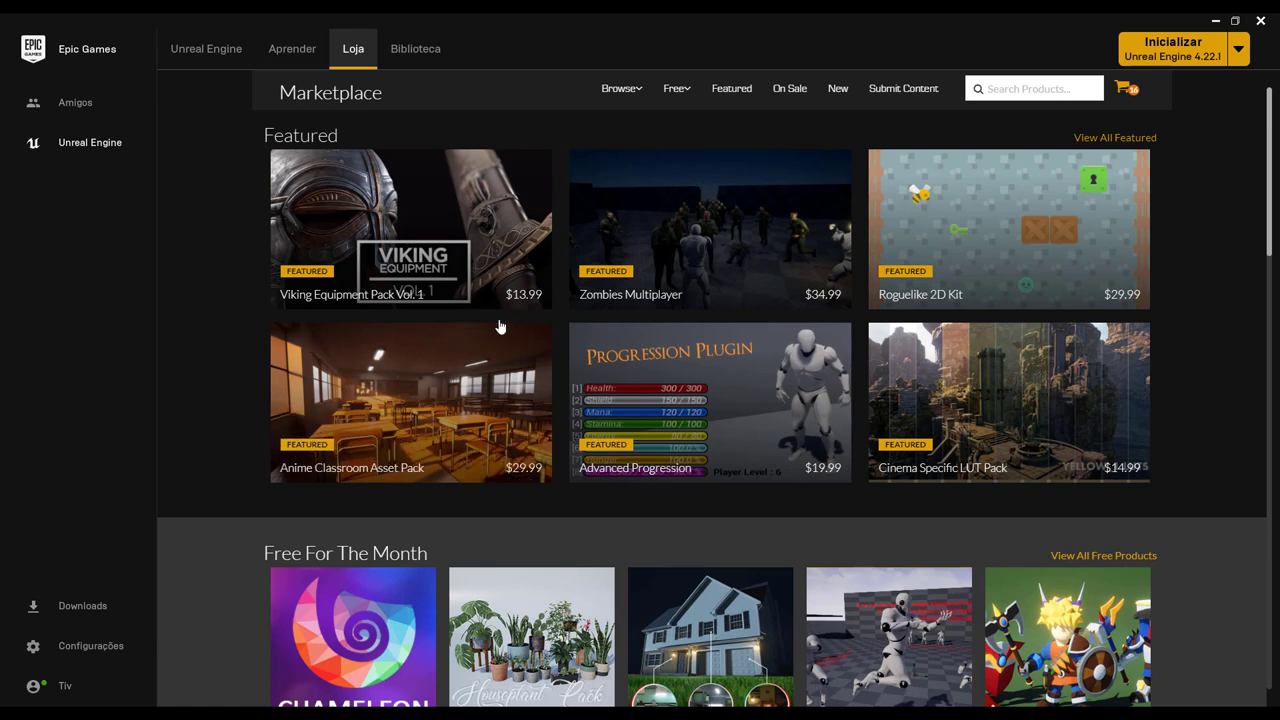
{"action": "mouse_move", "coordinate": [846, 294]}
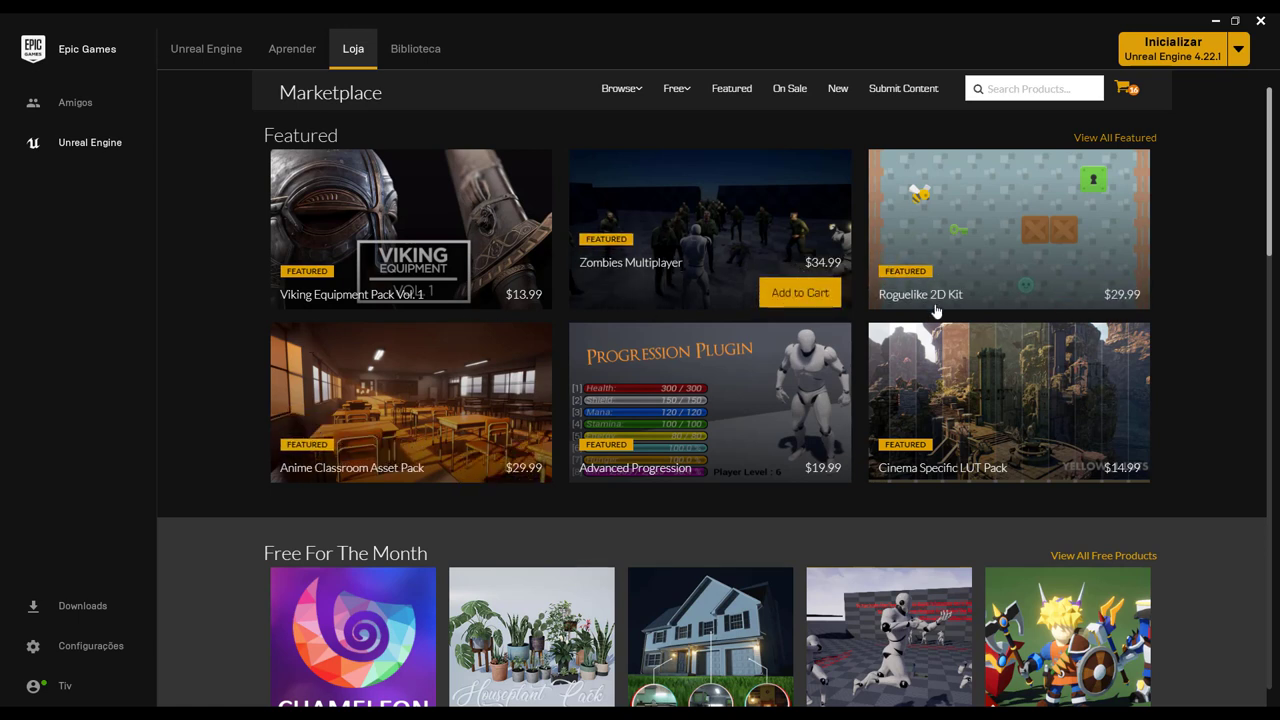
{"action": "mouse_move", "coordinate": [1130, 290]}
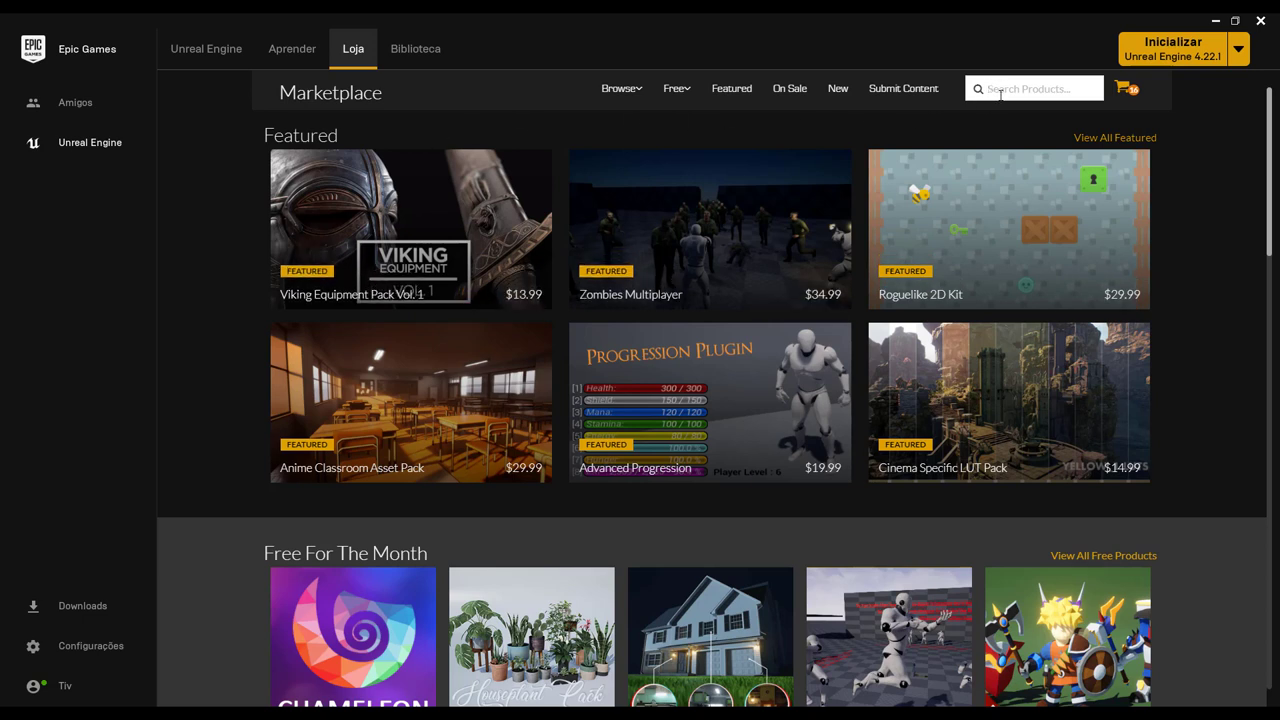
{"action": "mouse_move", "coordinate": [677, 96]}
{"action": "left_click_drag", "start_coordinate": [1270, 165], "coordinate": [1270, 235]}
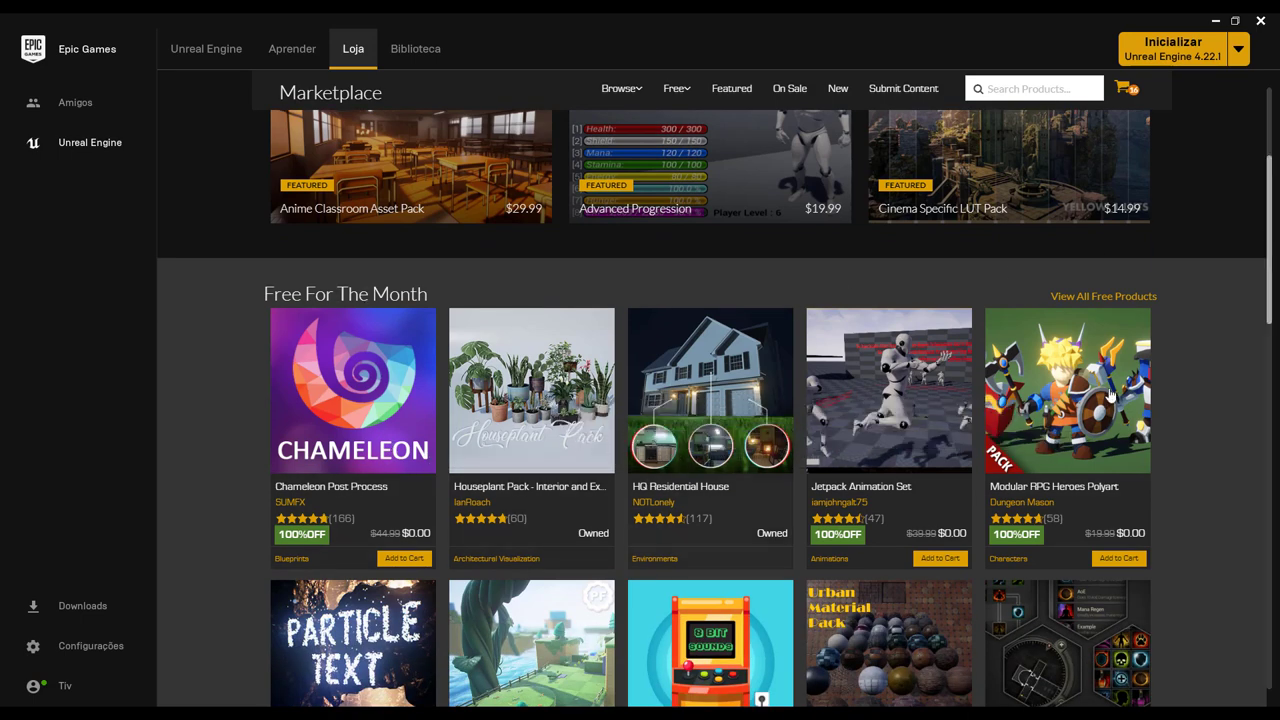
{"action": "left_click_drag", "start_coordinate": [1273, 236], "coordinate": [1191, 114]}
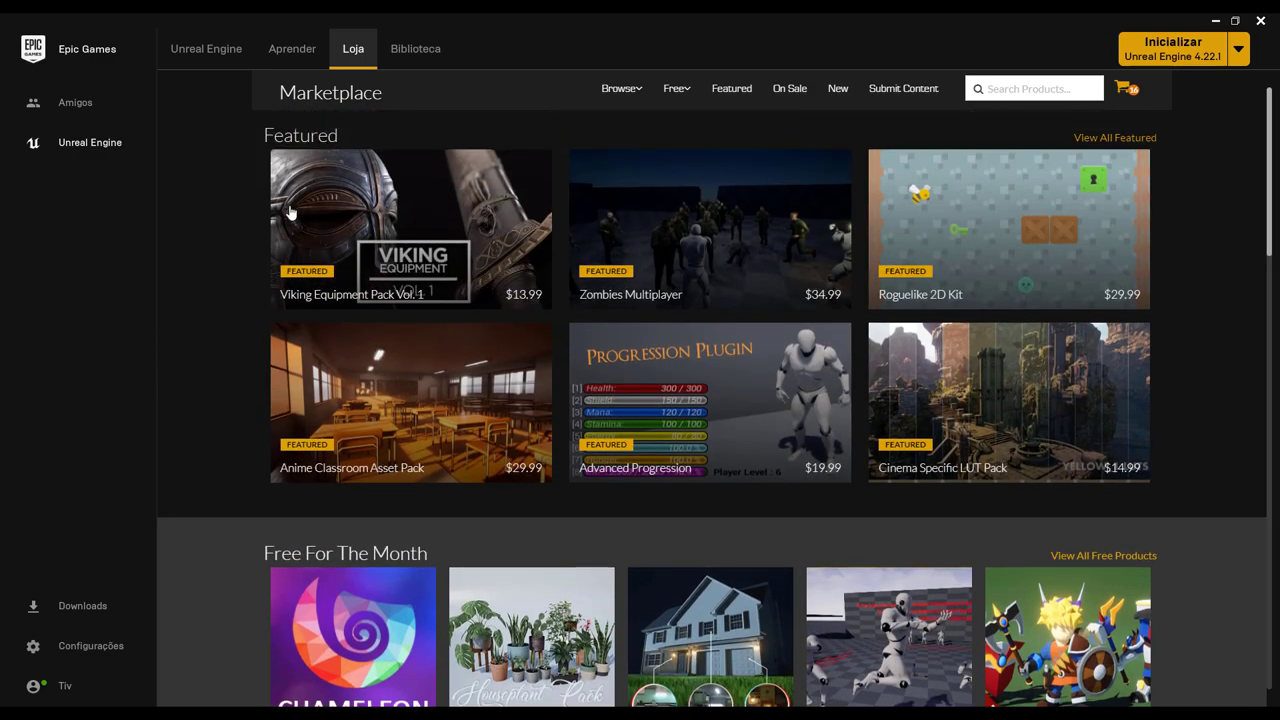
{"action": "left_click", "coordinate": [417, 59]}
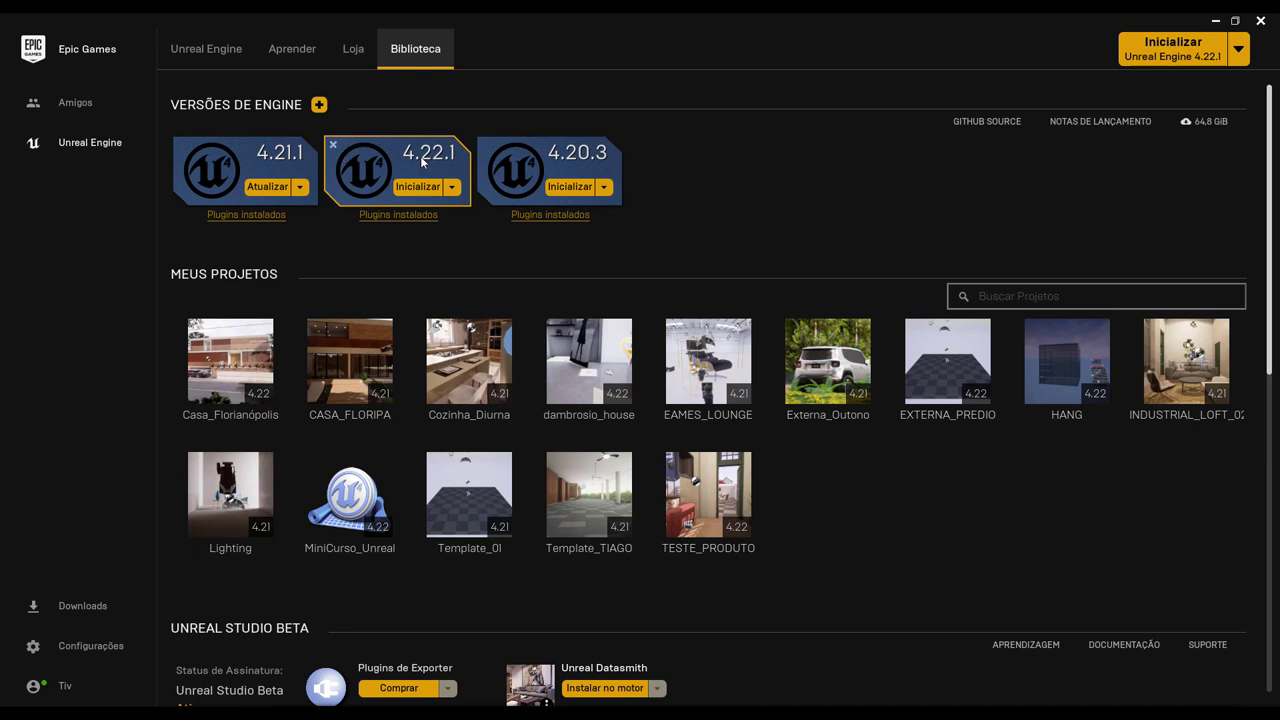
Step: View the list of plugins installed for Unreal Engine 4.22.1
{"action": "left_click", "coordinate": [386, 222]}
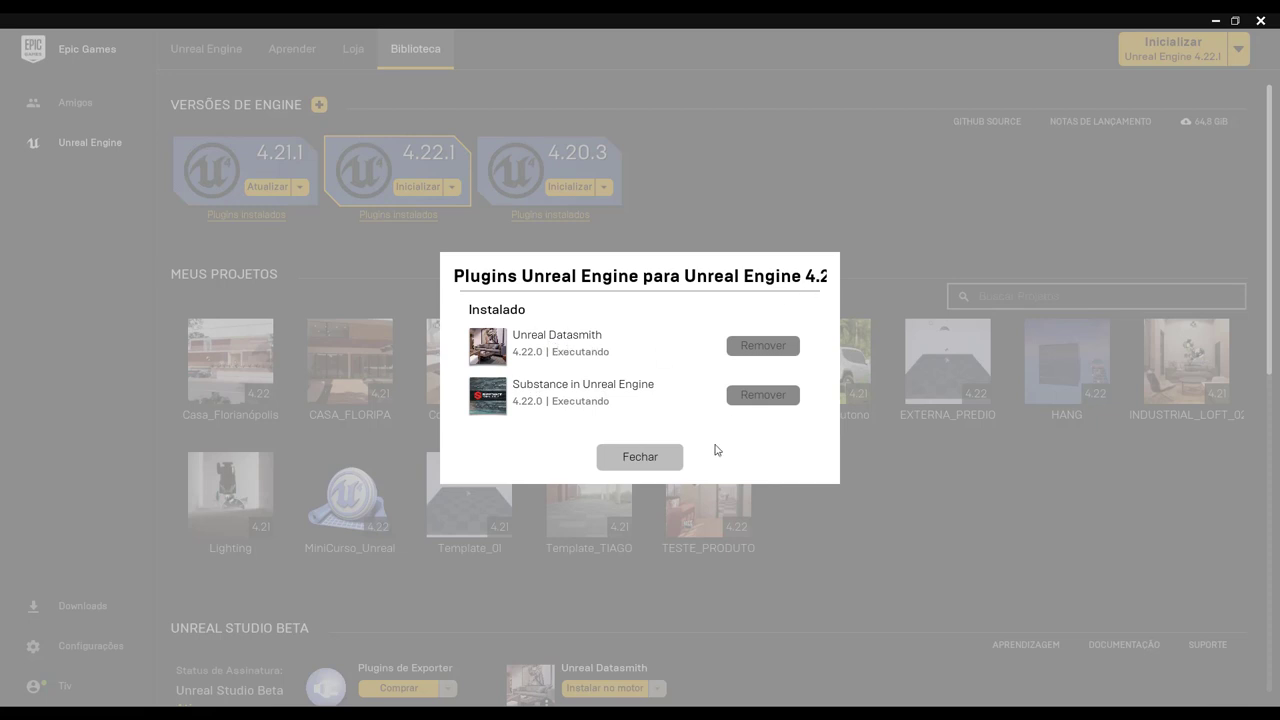
{"action": "left_click", "coordinate": [650, 458]}
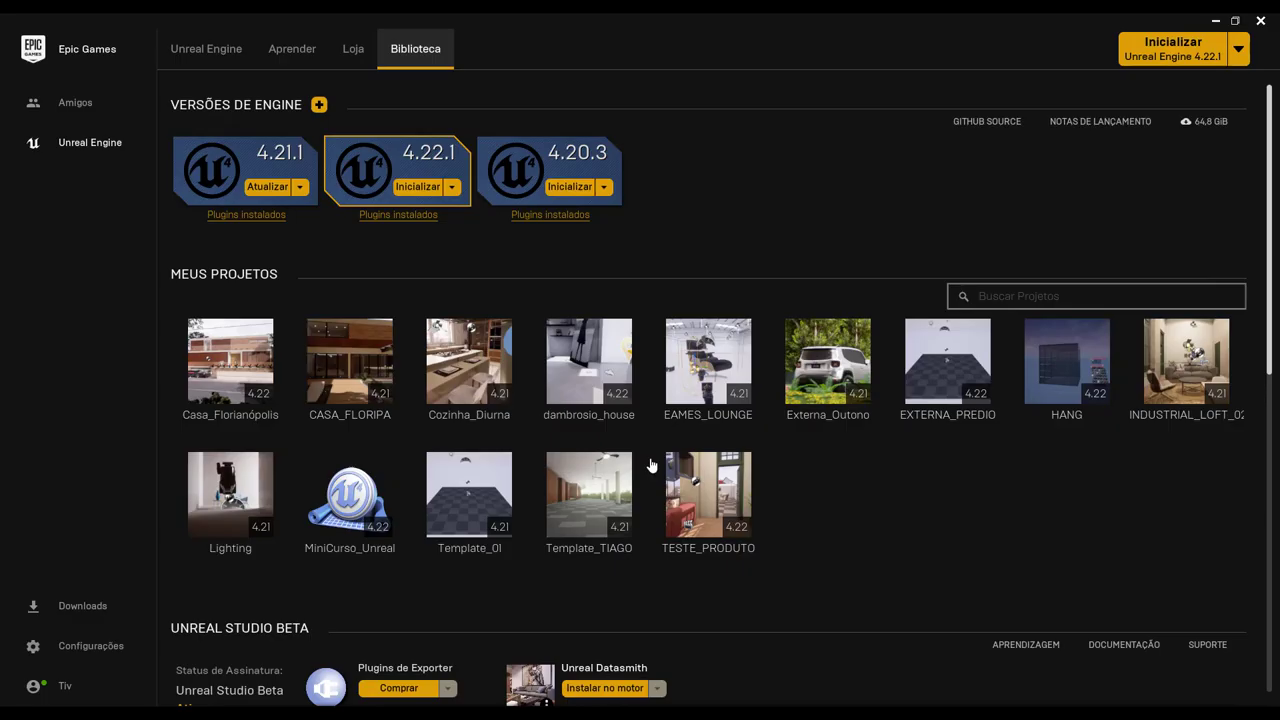
{"action": "left_click", "coordinate": [370, 218]}
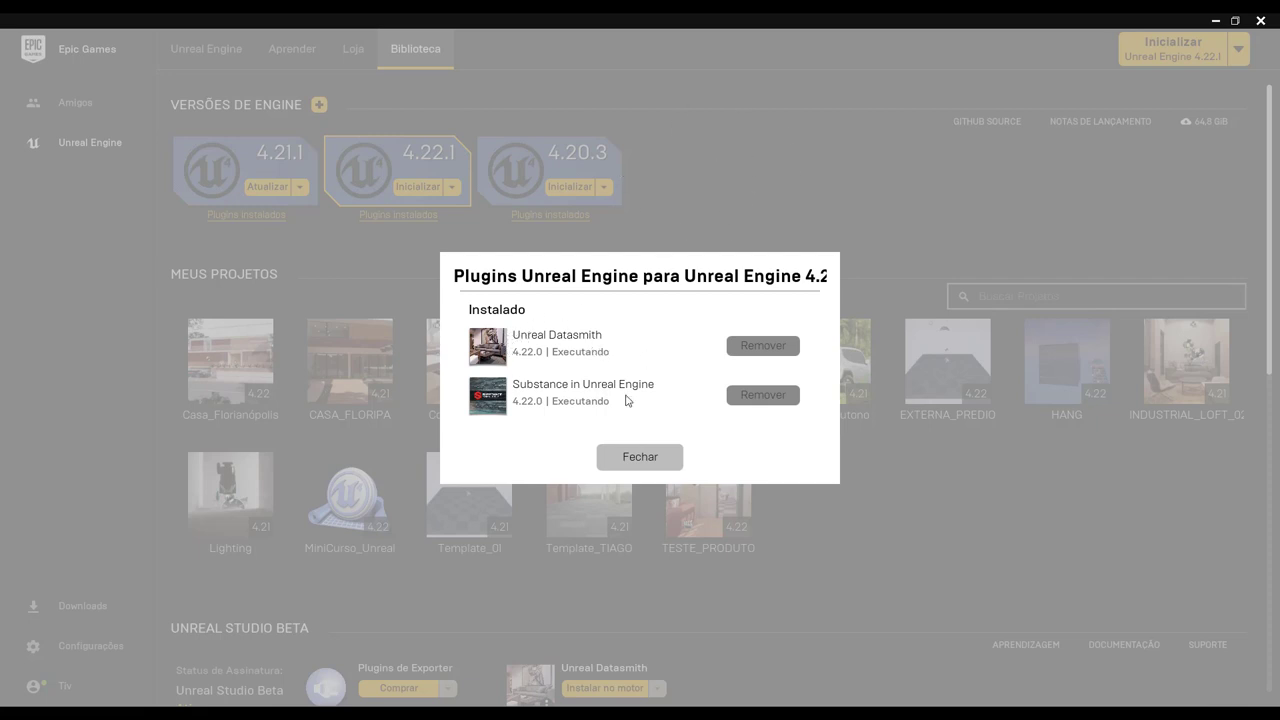
{"action": "left_click", "coordinate": [610, 458]}
Step: Try installing the Unreal Datasmith plugin from the Unreal Studio Beta section
{"action": "scroll", "coordinate": [636, 492], "scroll_direction": "down", "scroll_amount": 1}
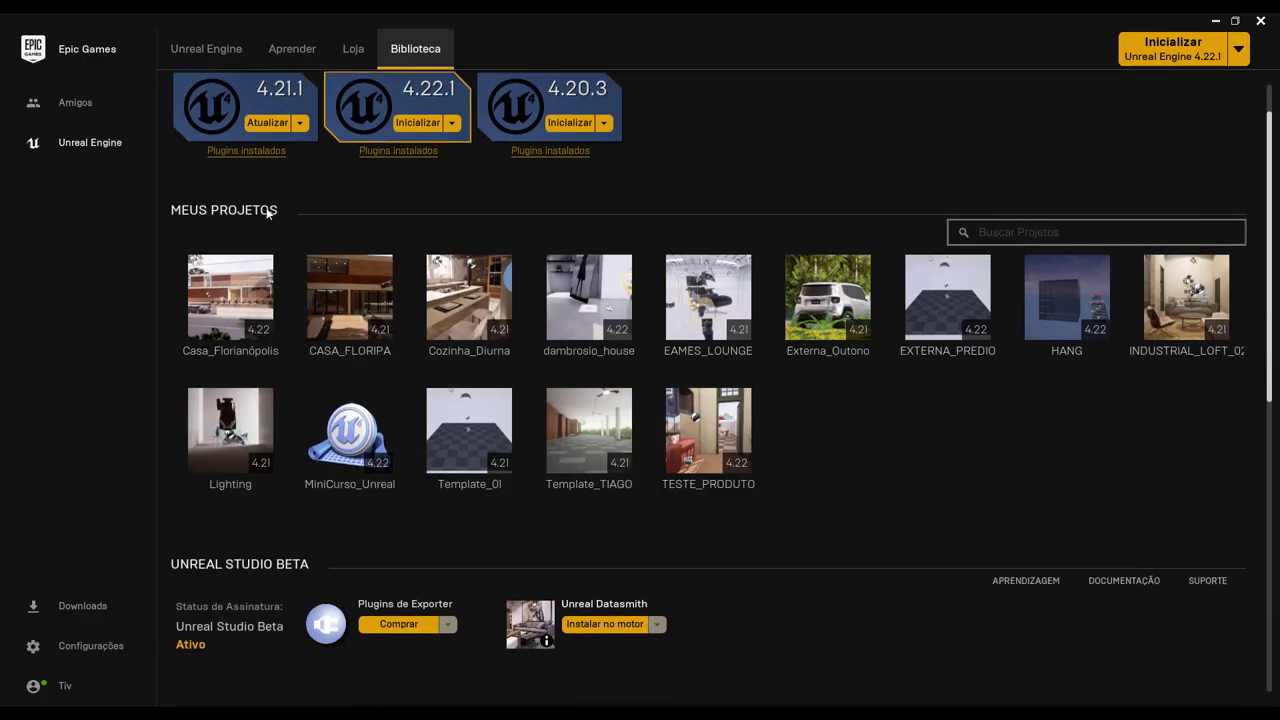
{"action": "scroll", "coordinate": [181, 251], "scroll_direction": "down", "scroll_amount": 2}
{"action": "scroll", "coordinate": [208, 464], "scroll_direction": "down", "scroll_amount": 1}
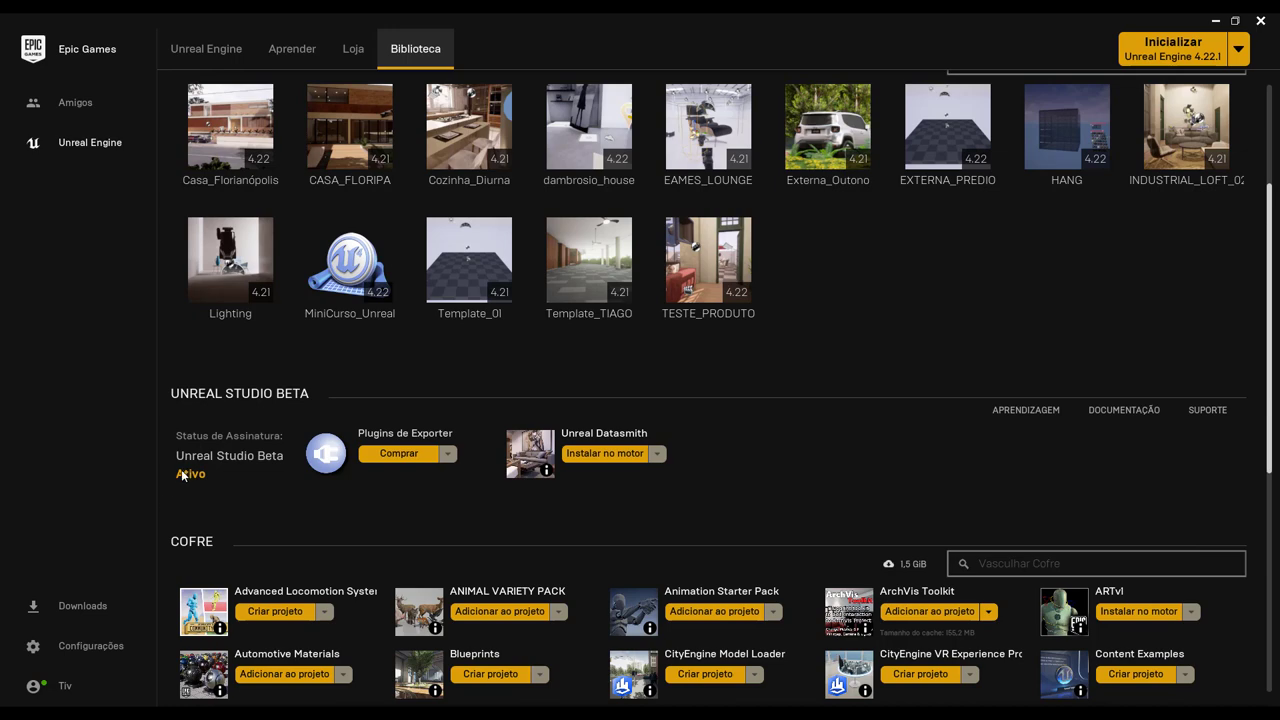
{"action": "scroll", "coordinate": [216, 464], "scroll_direction": "down", "scroll_amount": 2}
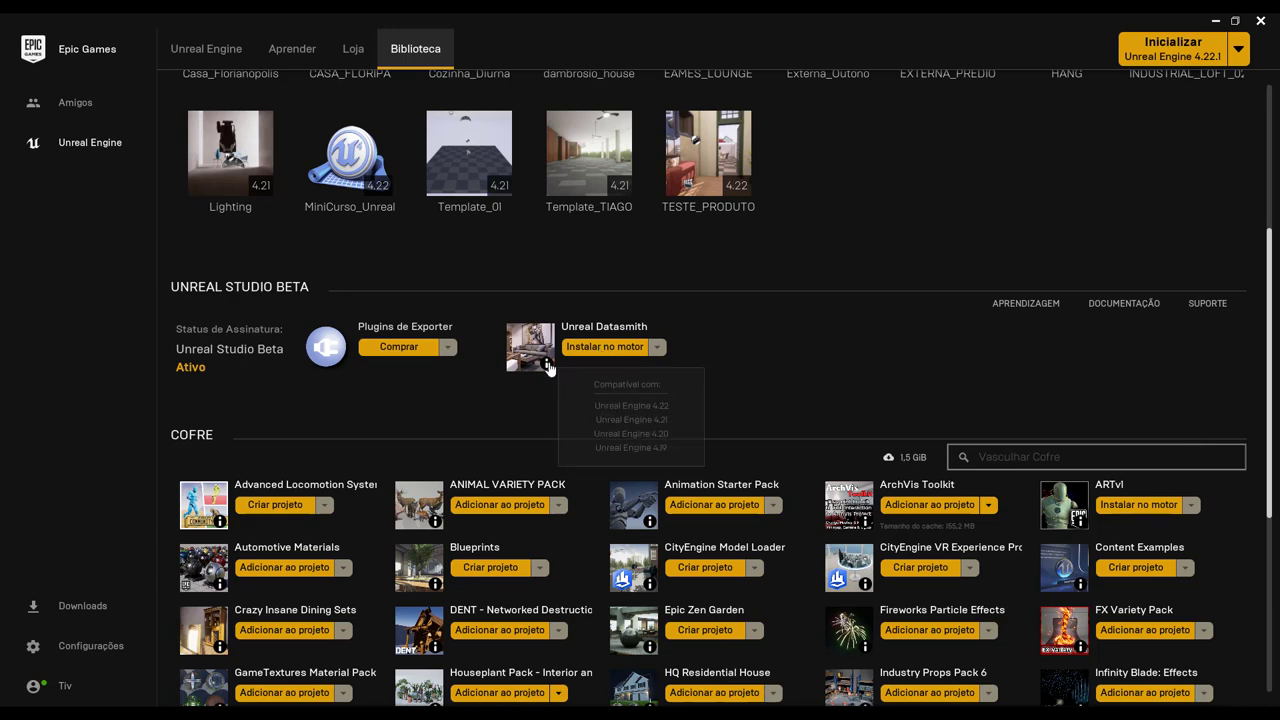
{"action": "left_click", "coordinate": [605, 349]}
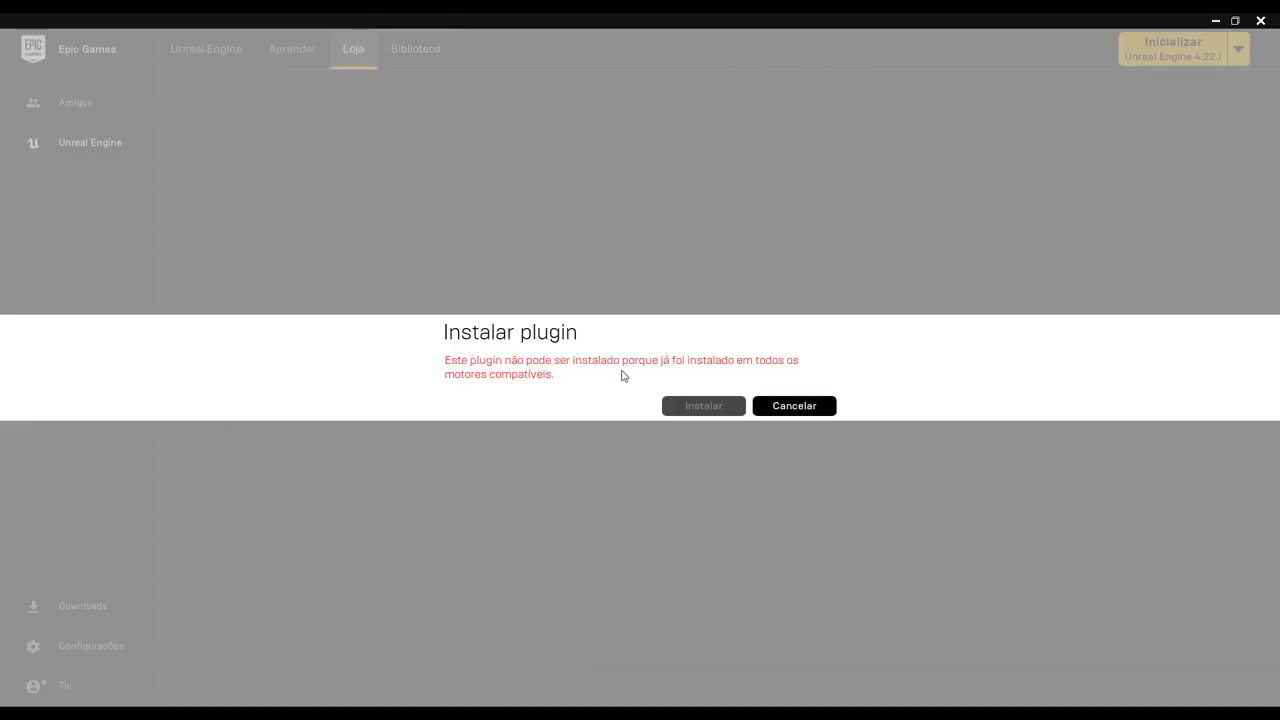
Step: Dismiss the Datasmith install prompt and return to the Library's Unreal Studio Beta and Vault listing
{"action": "left_click", "coordinate": [781, 412]}
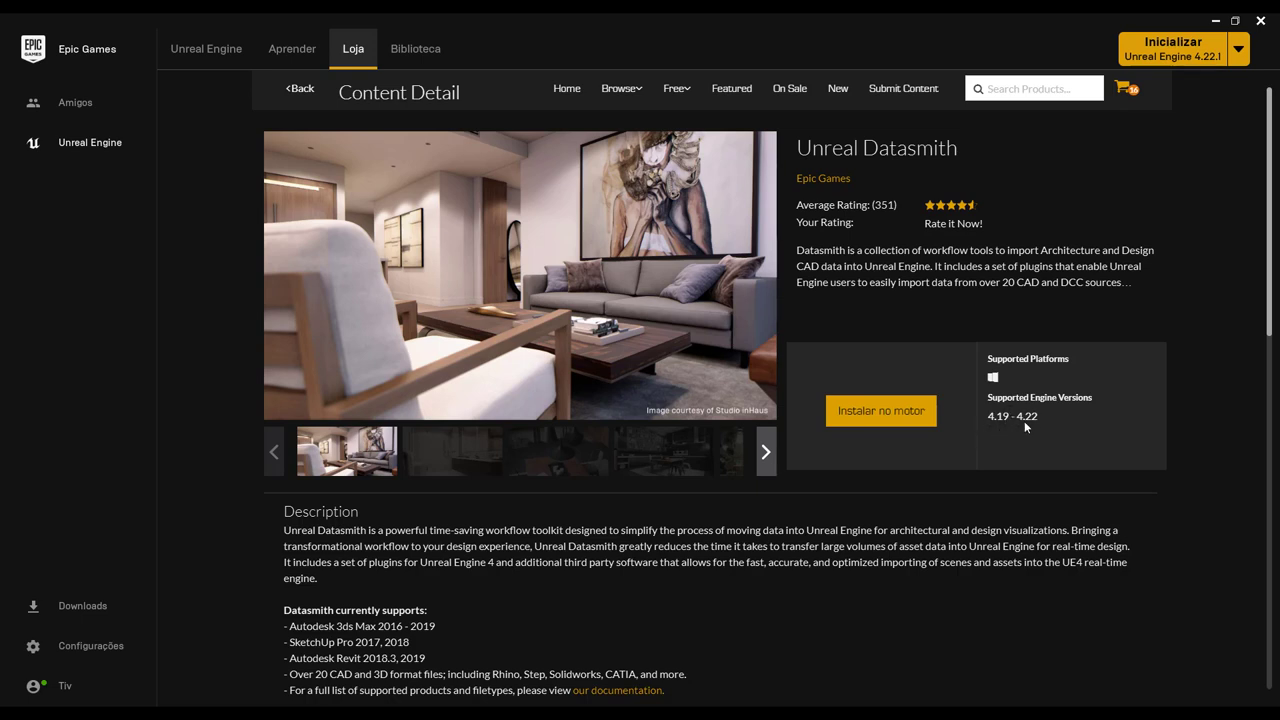
{"action": "left_click", "coordinate": [428, 52]}
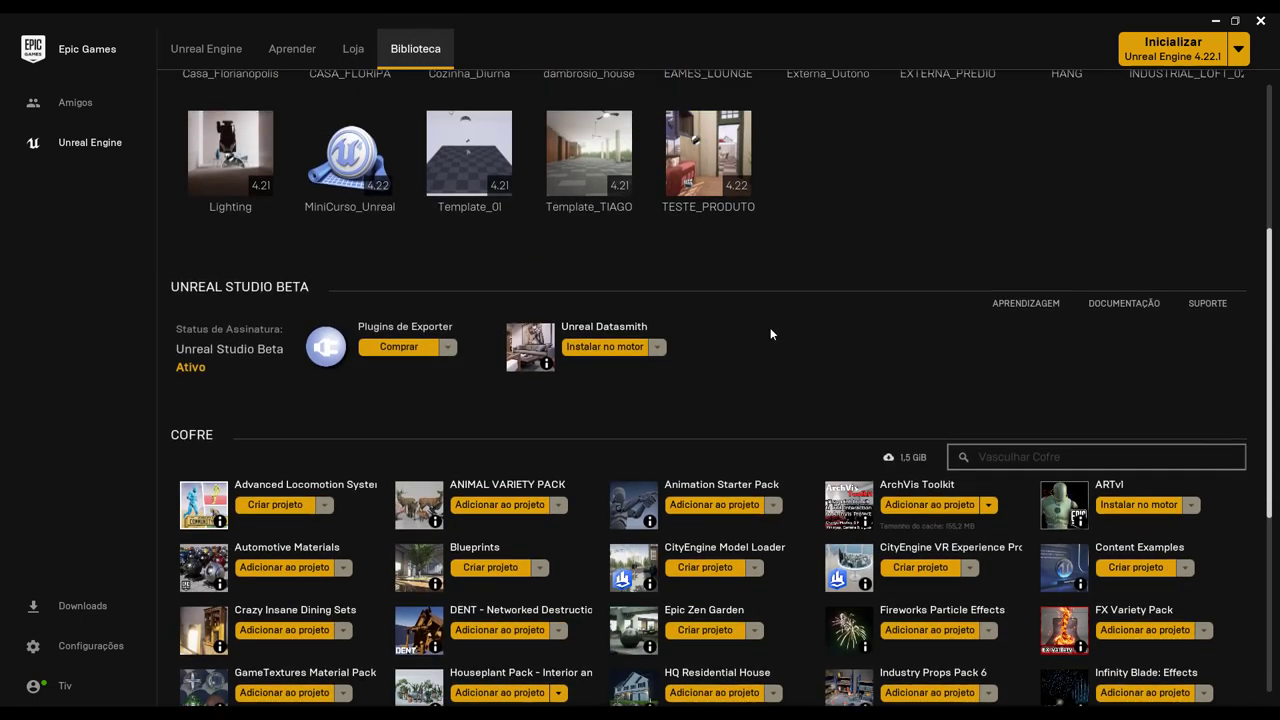
{"action": "scroll", "coordinate": [770, 327], "scroll_direction": "up", "scroll_amount": 3}
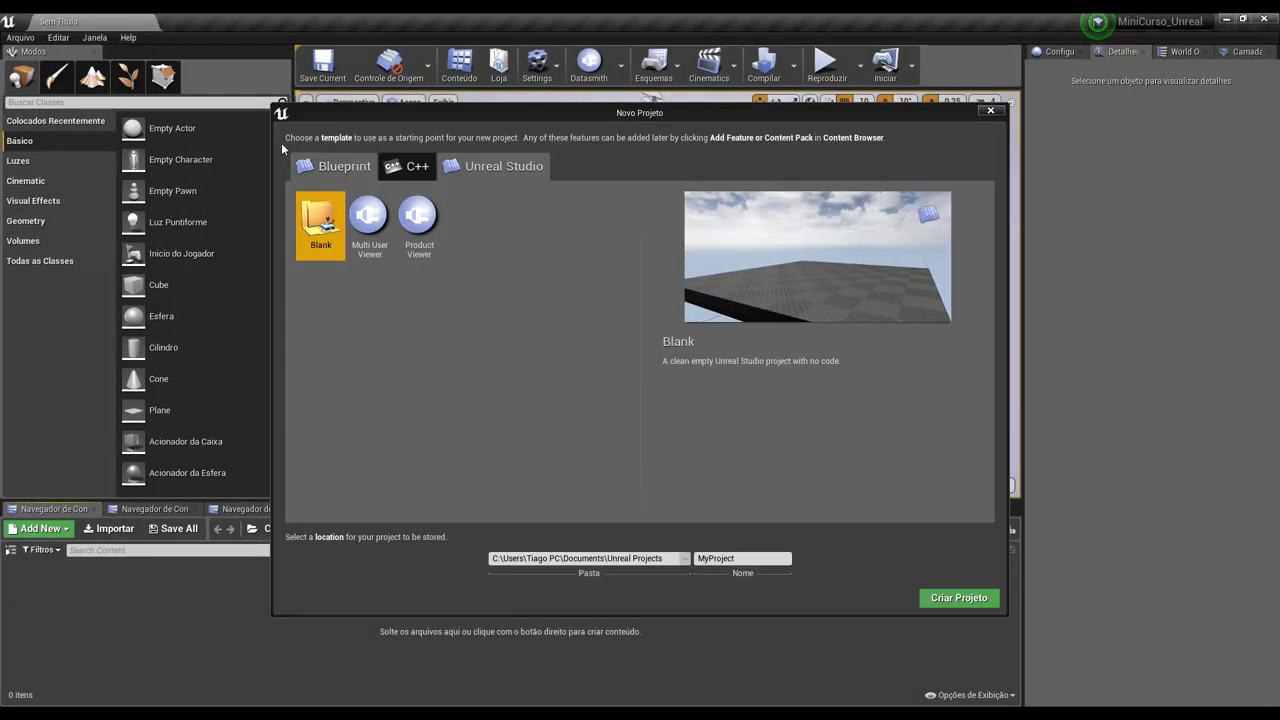
Step: Reposition the Novo Projeto window, then close it to reveal the untitled level's checkered floor
{"action": "left_click_drag", "start_coordinate": [704, 116], "coordinate": [726, 115]}
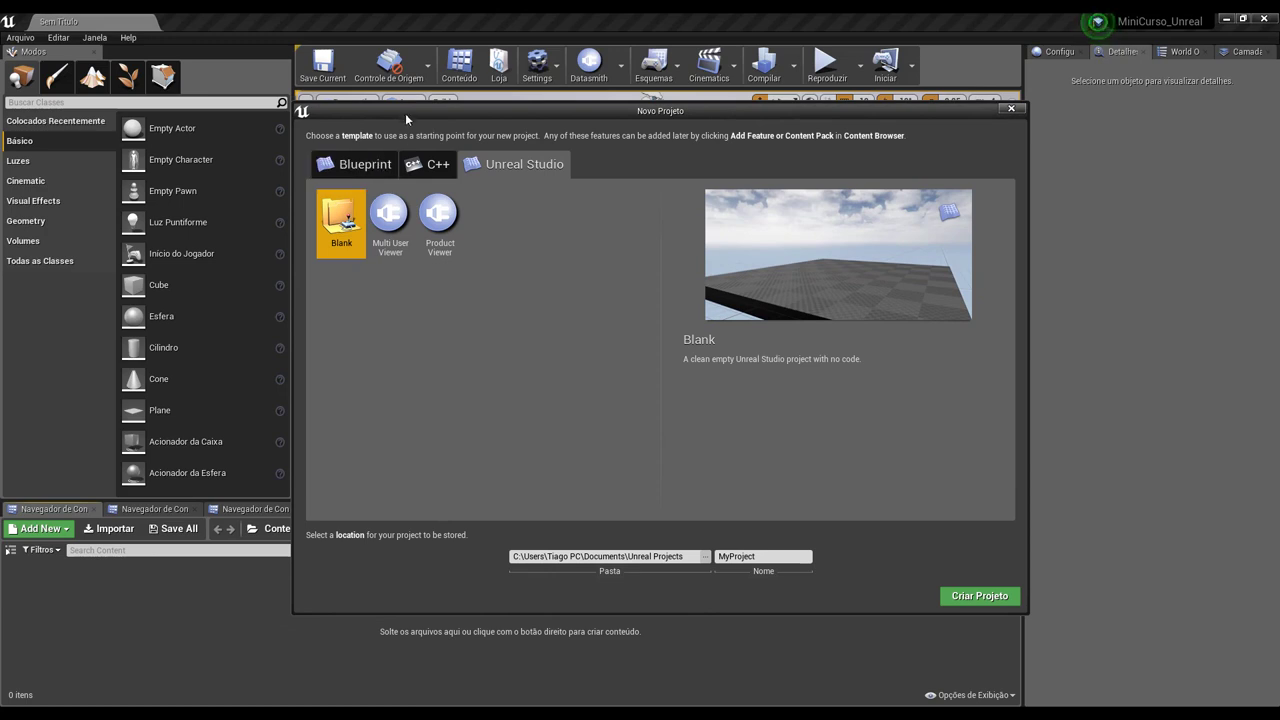
{"action": "left_click_drag", "start_coordinate": [405, 113], "coordinate": [425, 111]}
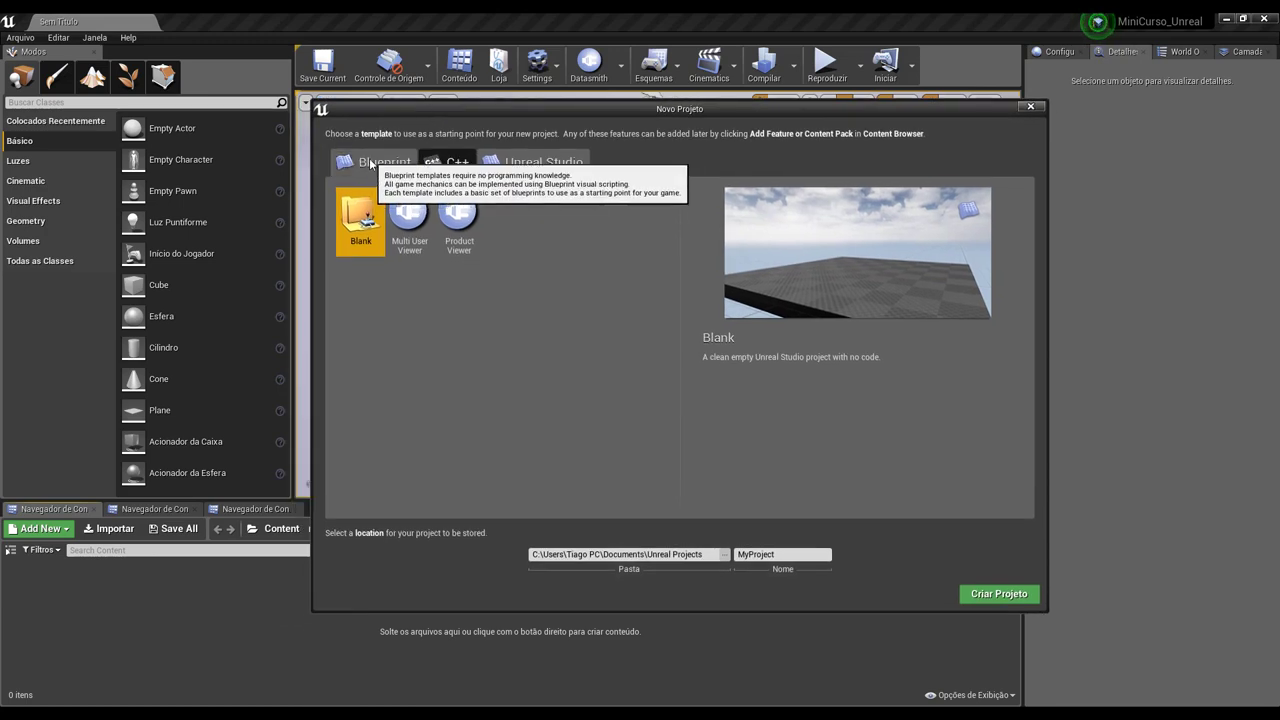
{"action": "left_click", "coordinate": [30, 41]}
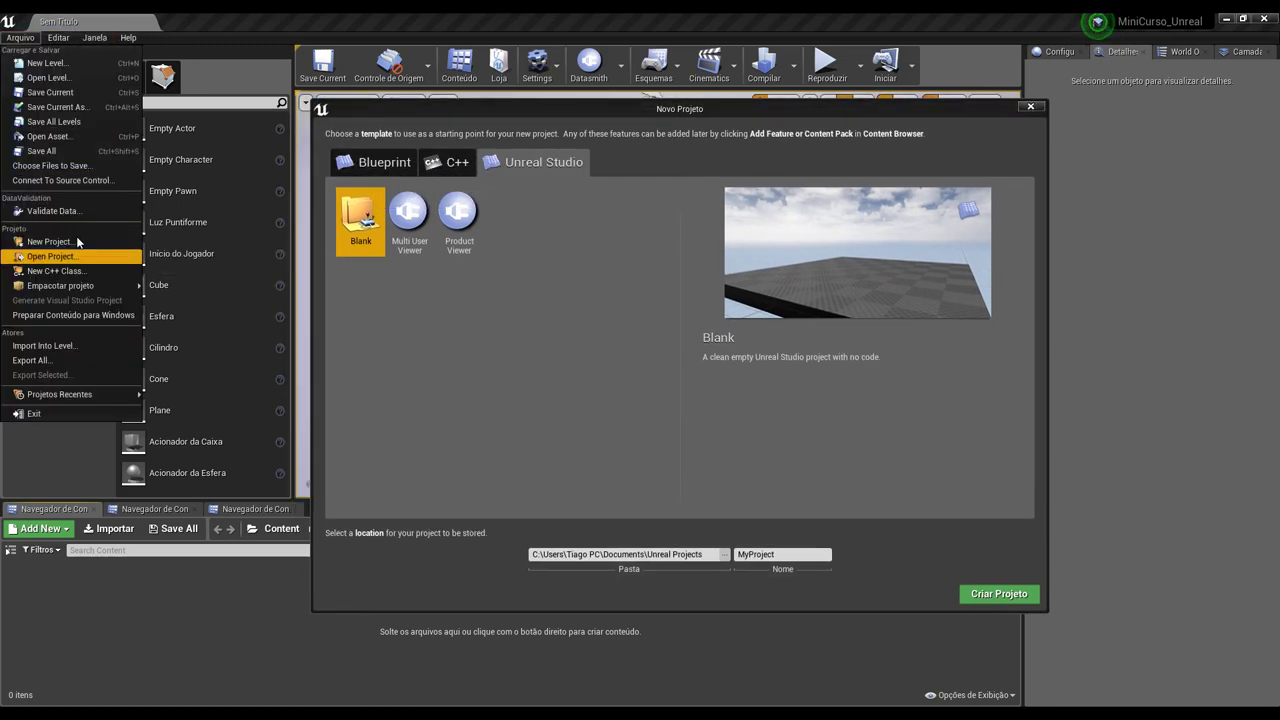
{"action": "left_click", "coordinate": [545, 170]}
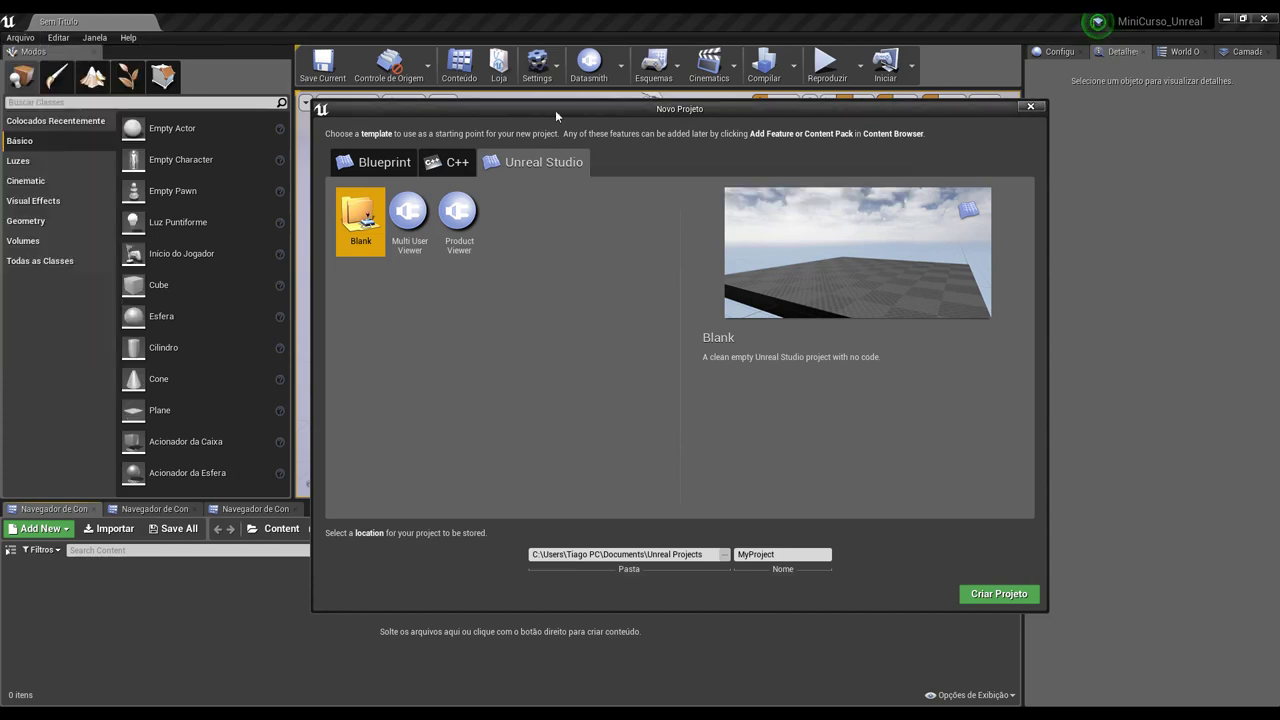
{"action": "left_click_drag", "start_coordinate": [555, 108], "coordinate": [528, 93]}
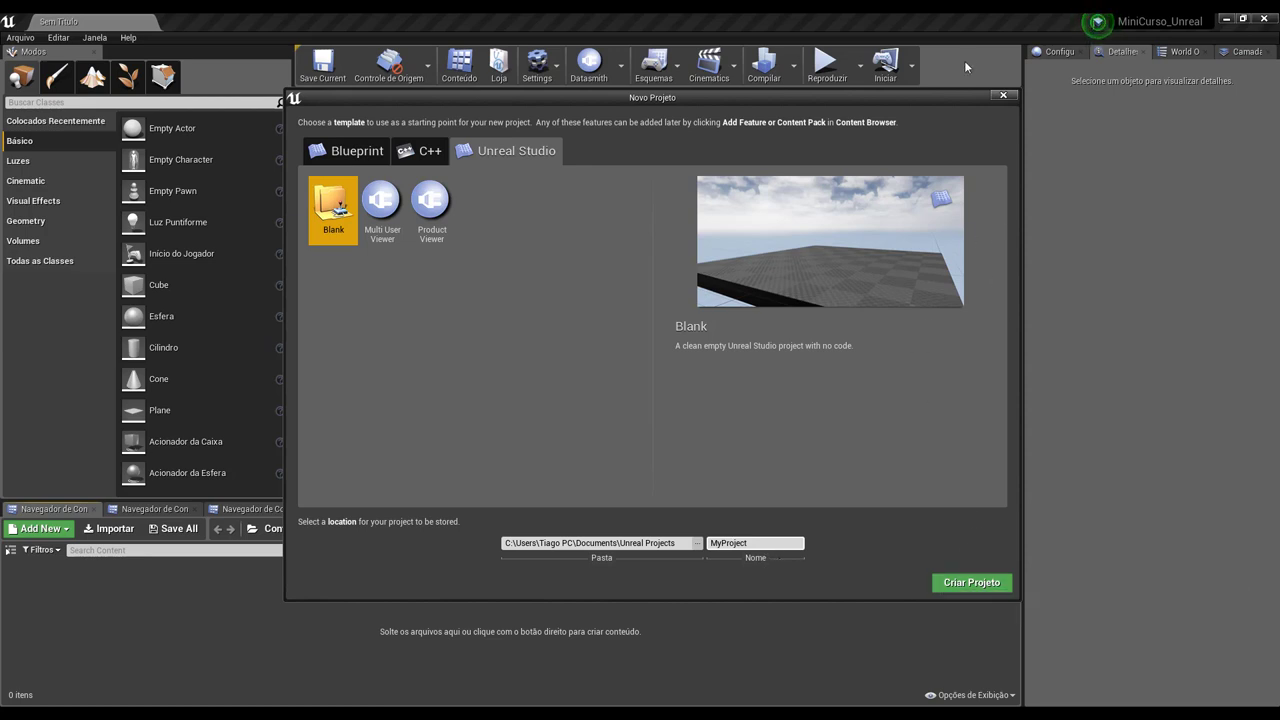
{"action": "left_click", "coordinate": [1002, 96]}
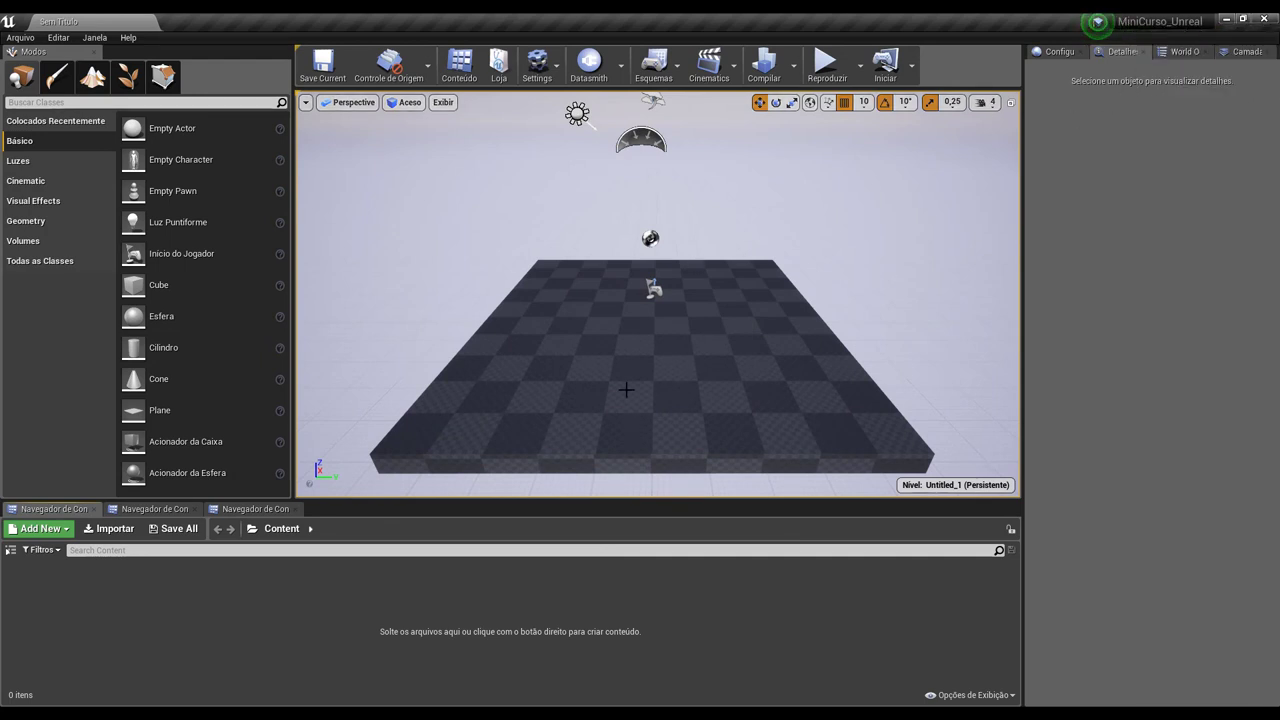
Step: Orbit over the level, select each default actor from directional light to floor, then clear the selection
{"action": "right_click_drag", "start_coordinate": [578, 312], "coordinate": [567, 277]}
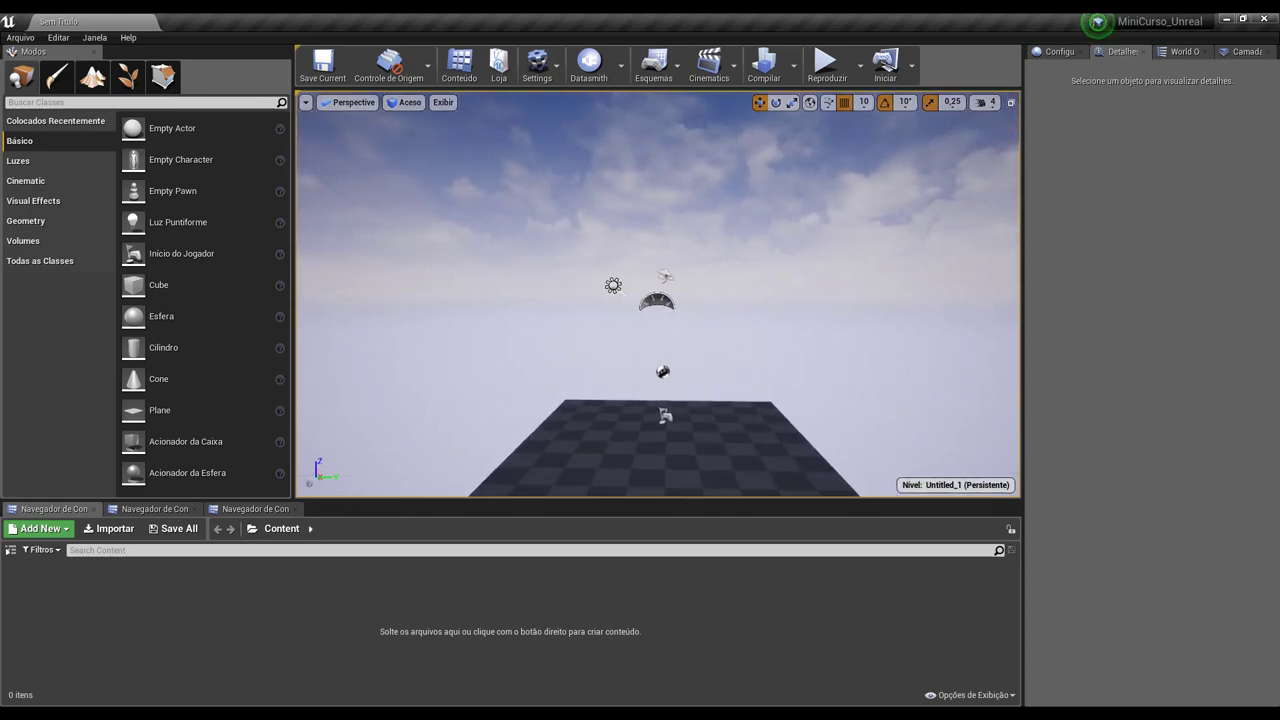
{"action": "right_click_drag", "start_coordinate": [547, 225], "coordinate": [547, 225]}
{"action": "key", "text": "Up"}
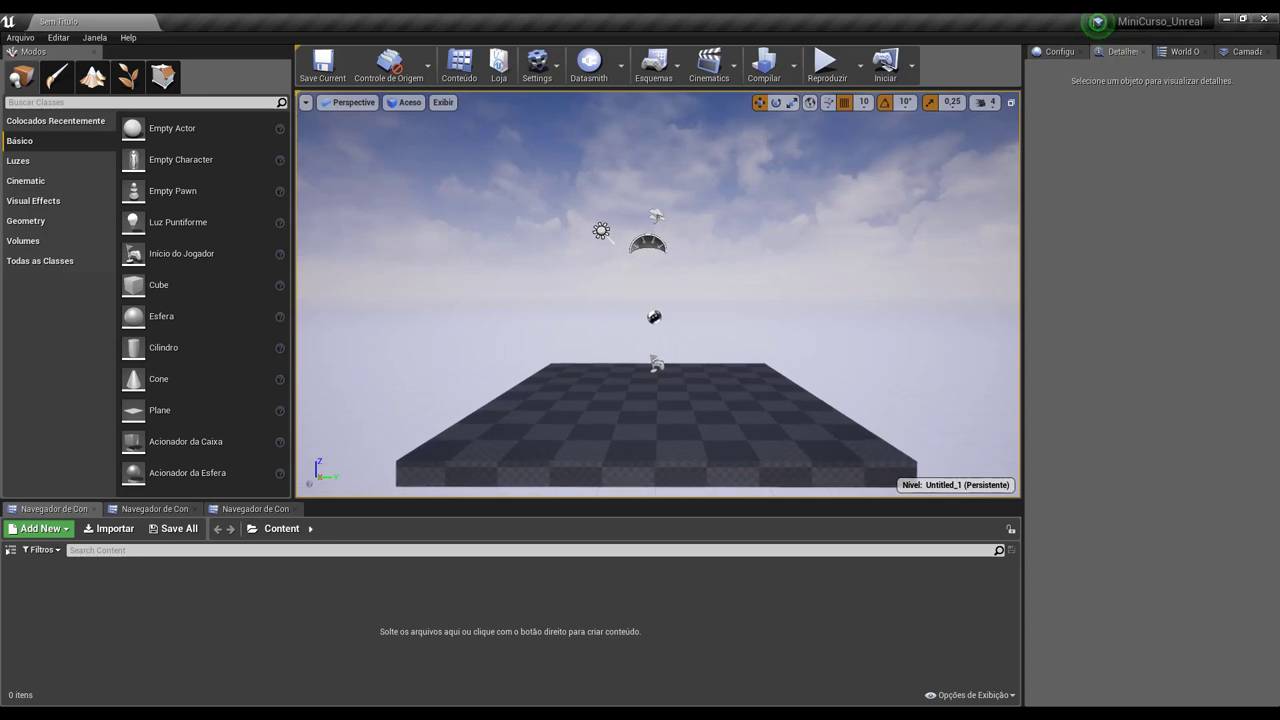
{"action": "left_click", "coordinate": [600, 231]}
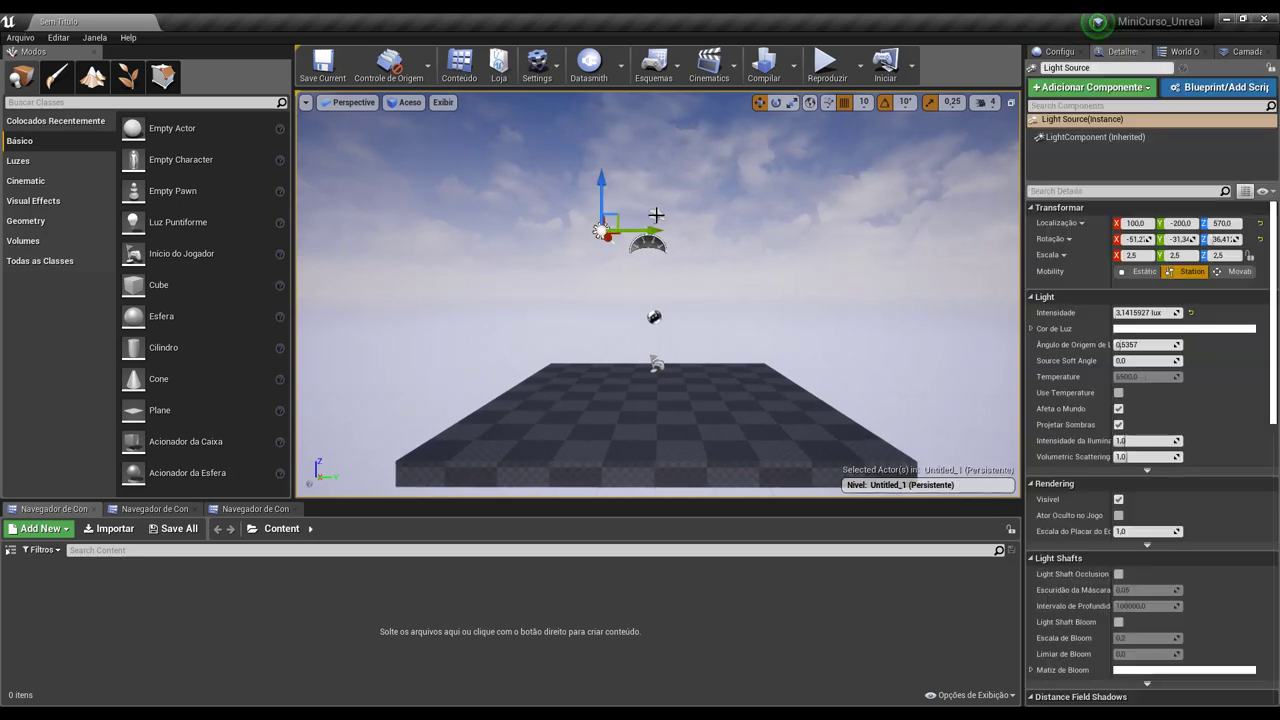
{"action": "left_click", "coordinate": [656, 215]}
{"action": "left_click", "coordinate": [648, 245]}
{"action": "left_click", "coordinate": [654, 316]}
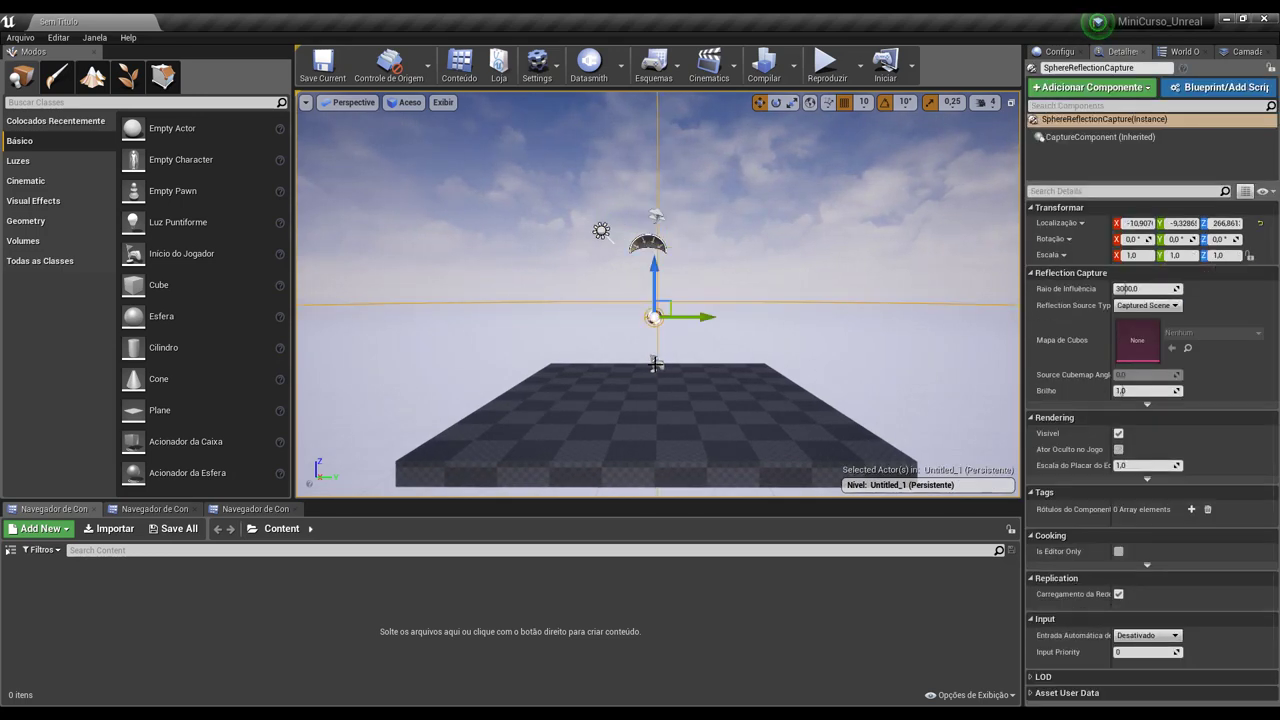
{"action": "left_click", "coordinate": [656, 364]}
{"action": "left_click", "coordinate": [660, 420]}
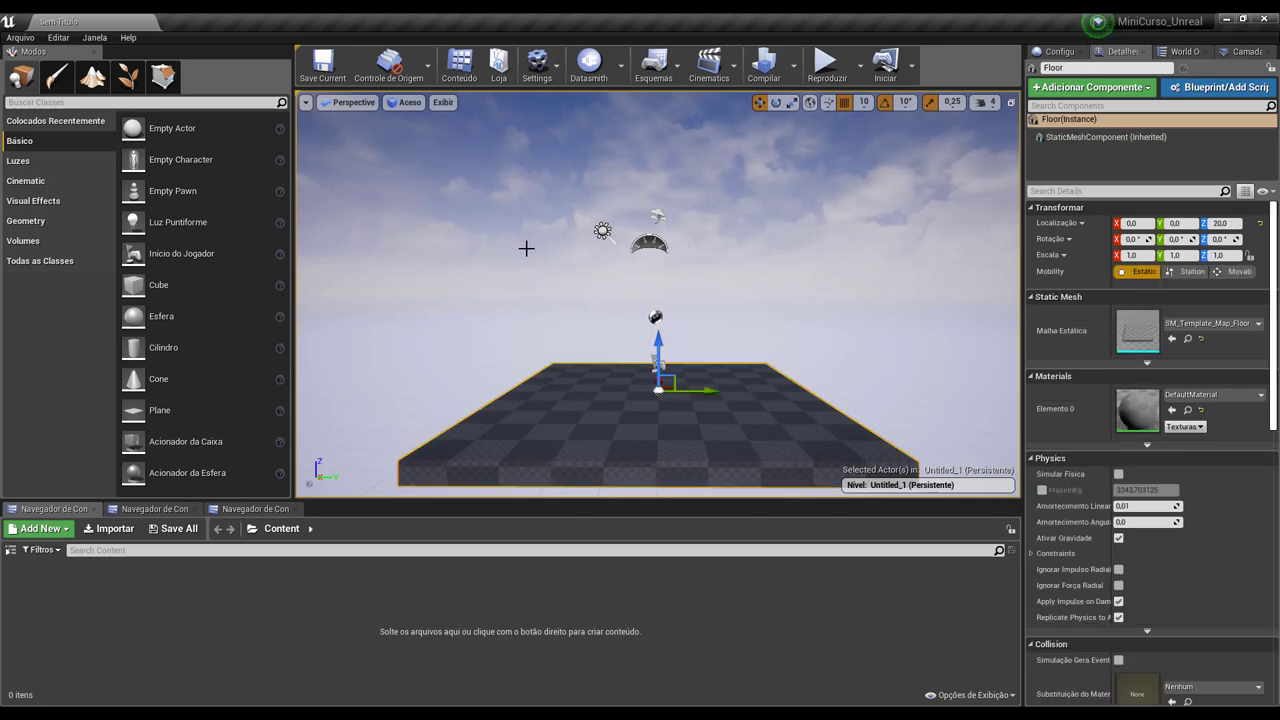
{"action": "key", "text": "Escape"}
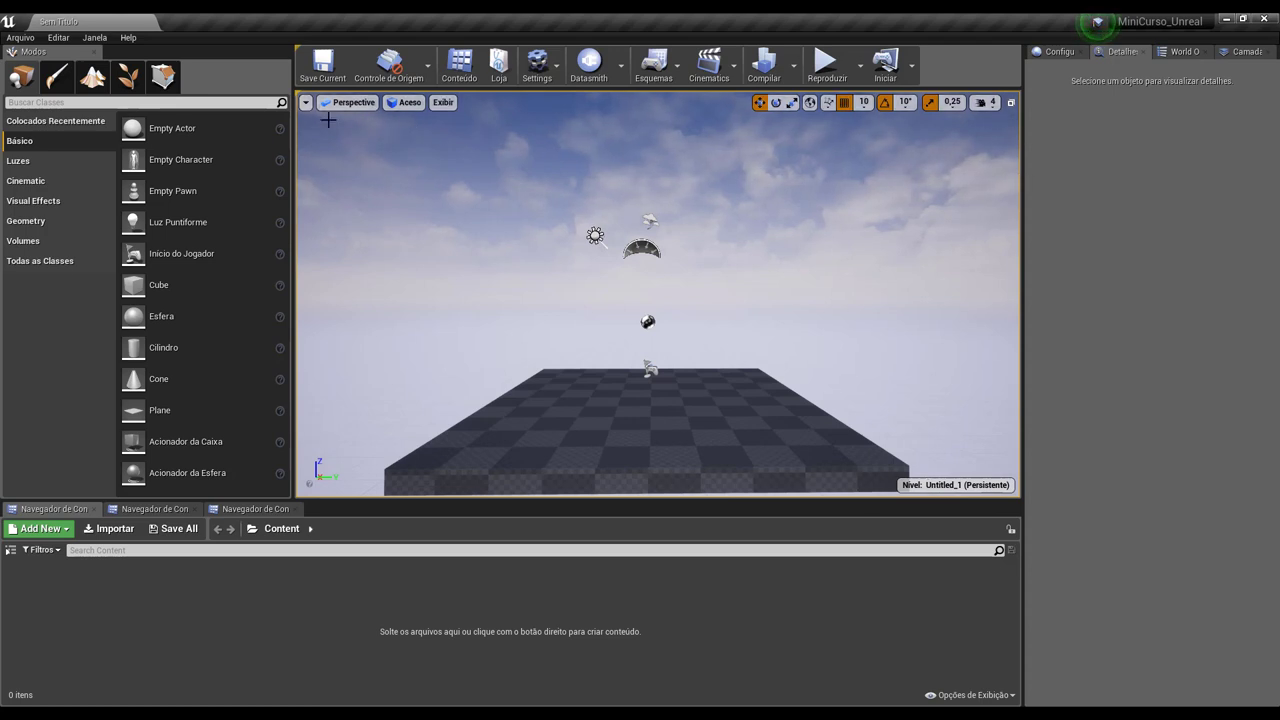
Step: Toggle grid and rotation snapping off and back on, then check the camera speed of 4
{"action": "left_click", "coordinate": [844, 102]}
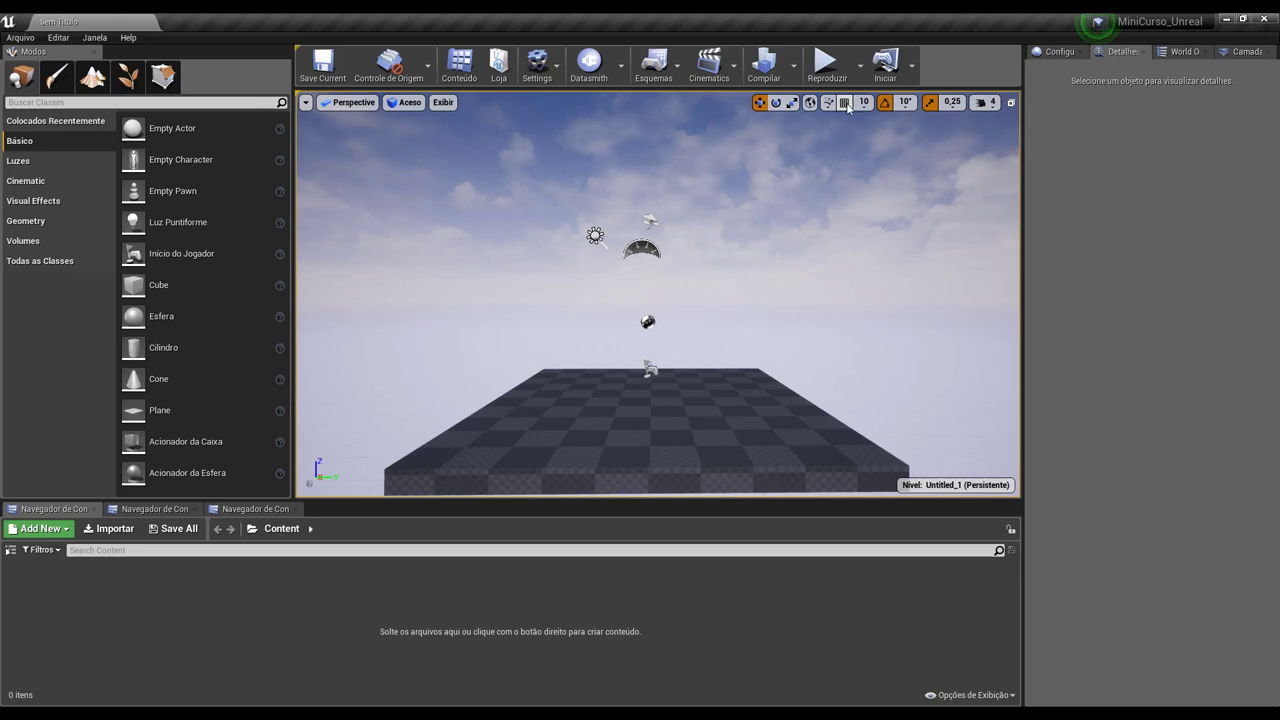
{"action": "left_click", "coordinate": [885, 102]}
{"action": "left_click", "coordinate": [885, 102]}
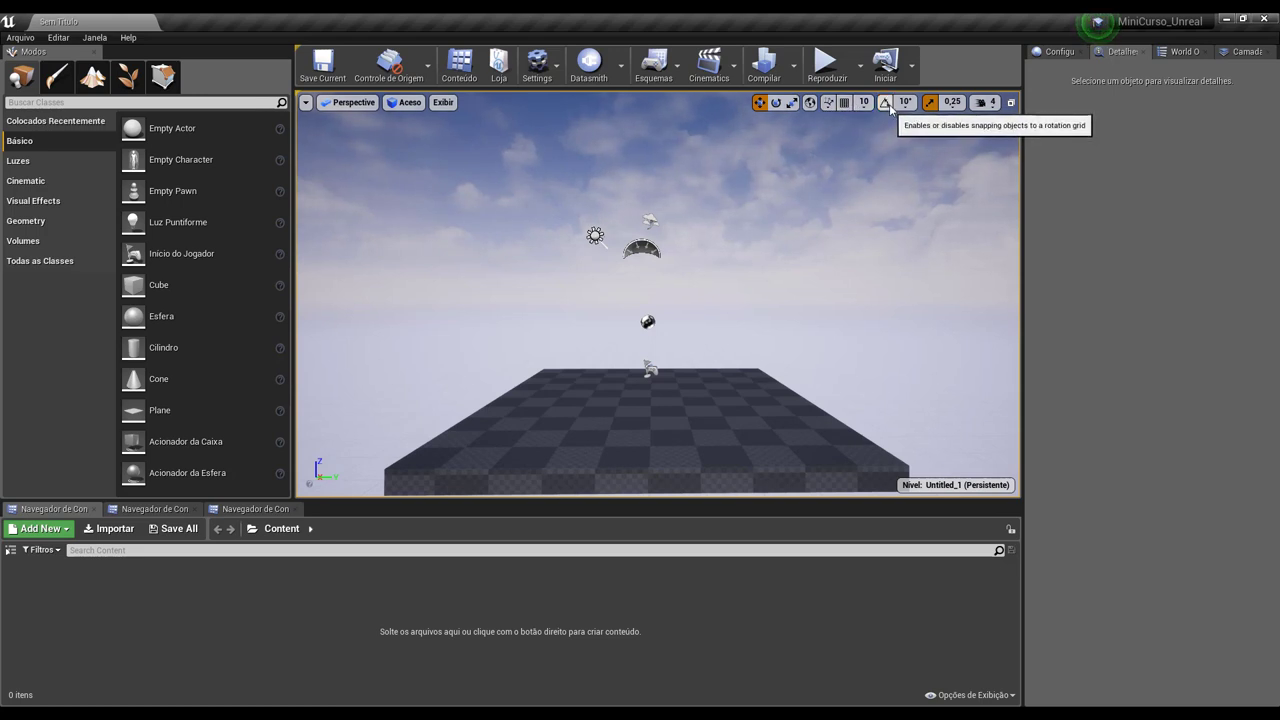
{"action": "left_click", "coordinate": [845, 102]}
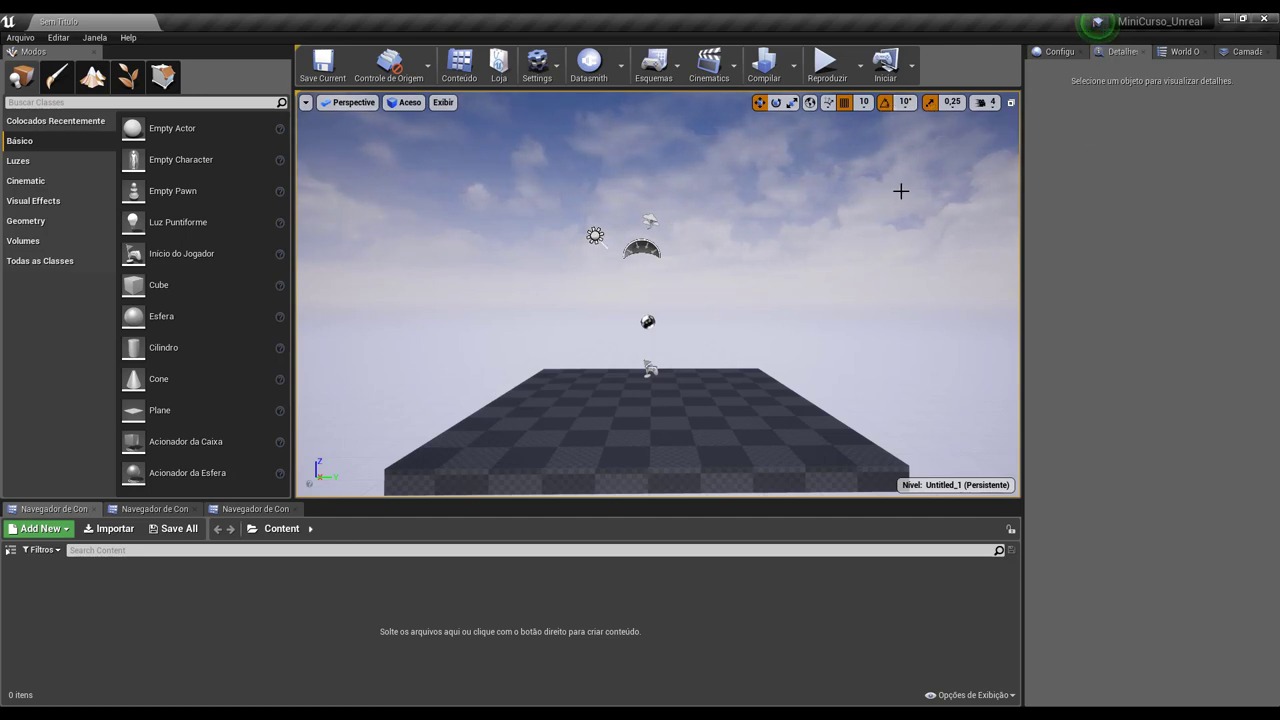
{"action": "left_click", "coordinate": [985, 102]}
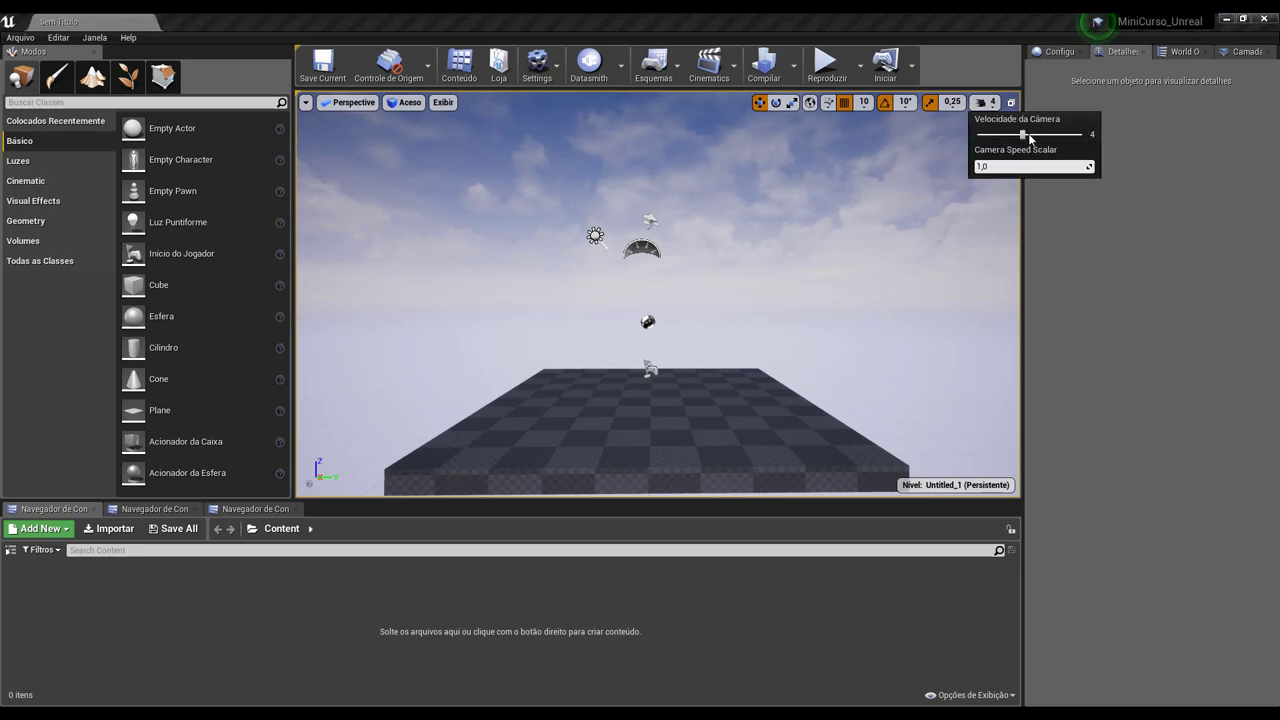
{"action": "left_click_drag", "start_coordinate": [1029, 135], "coordinate": [1036, 134]}
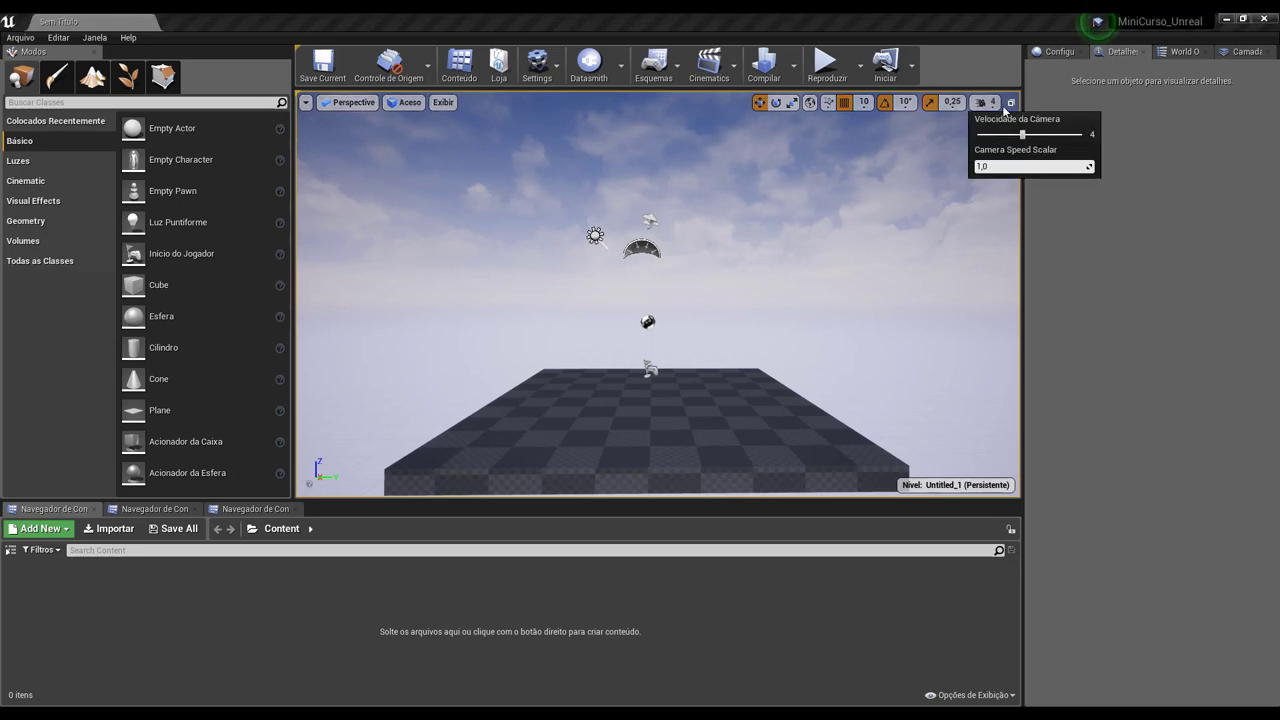
Step: Try the four-pane and two-pane viewport layouts, then maximize the Perspective view
{"action": "left_click", "coordinate": [1011, 103]}
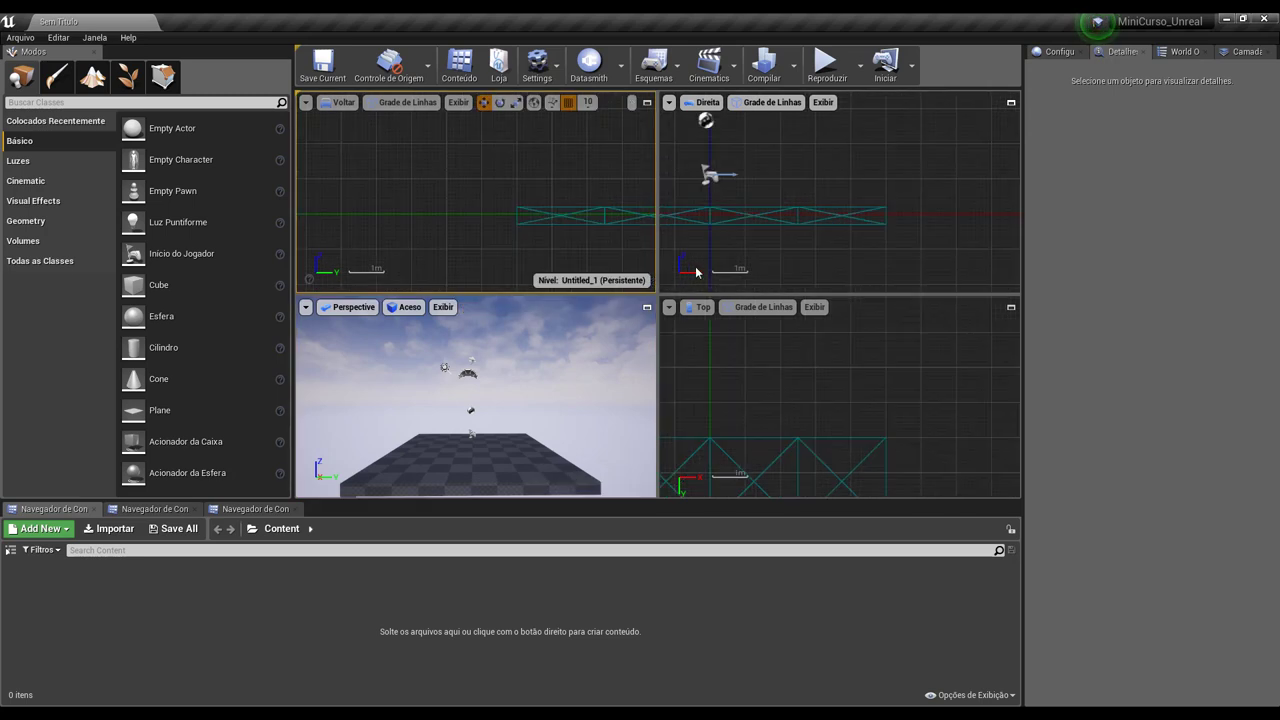
{"action": "left_click", "coordinate": [305, 102]}
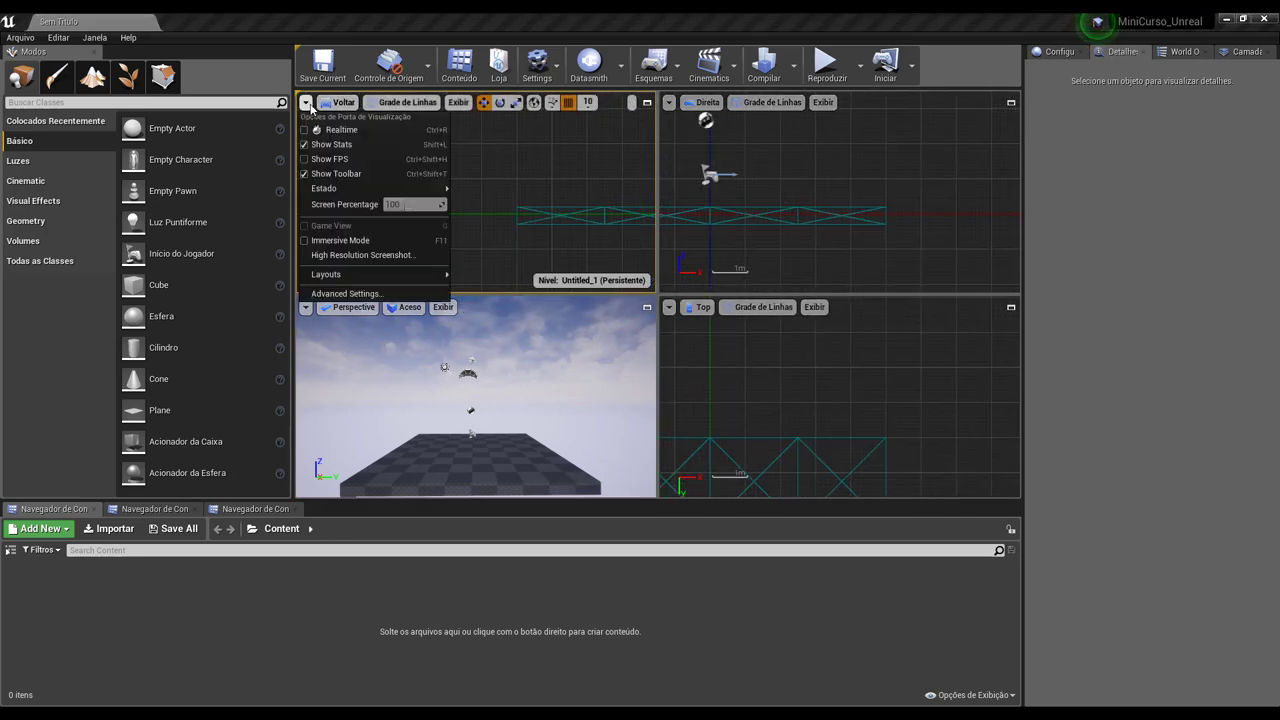
{"action": "mouse_move", "coordinate": [339, 283]}
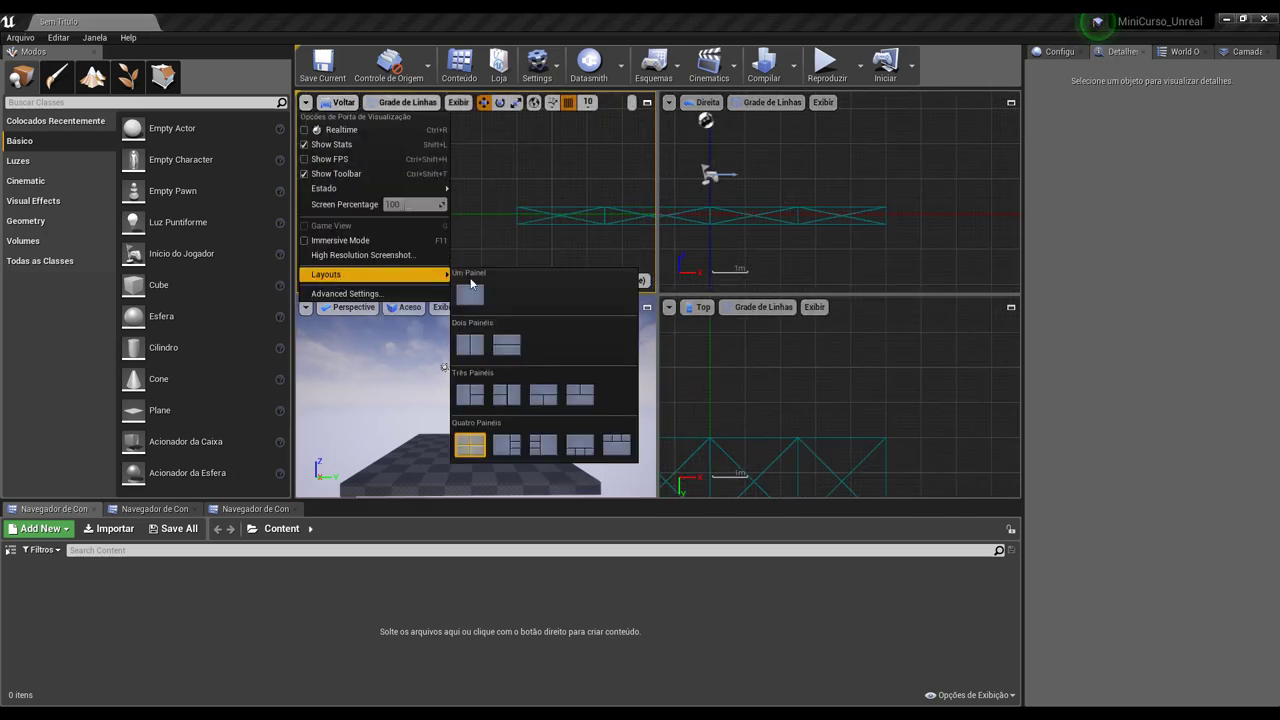
{"action": "left_click", "coordinate": [470, 343]}
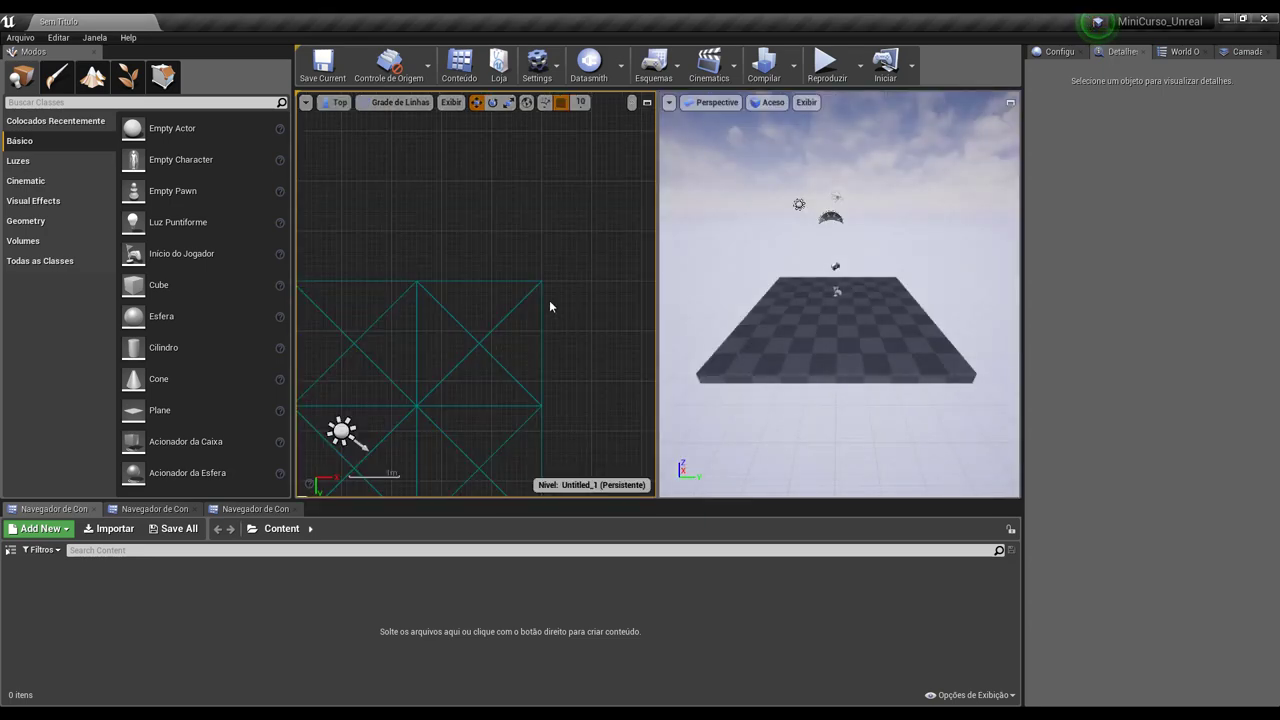
{"action": "left_click", "coordinate": [305, 102]}
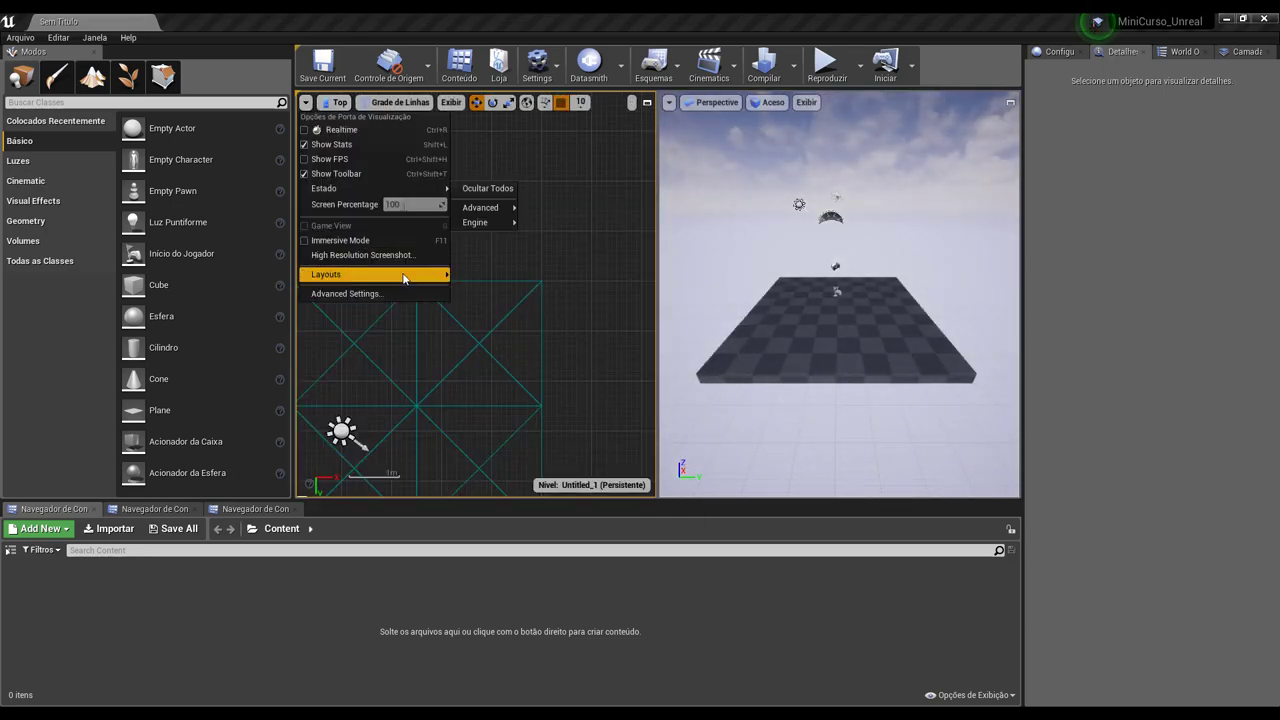
{"action": "mouse_move", "coordinate": [403, 278]}
{"action": "left_click", "coordinate": [470, 445]}
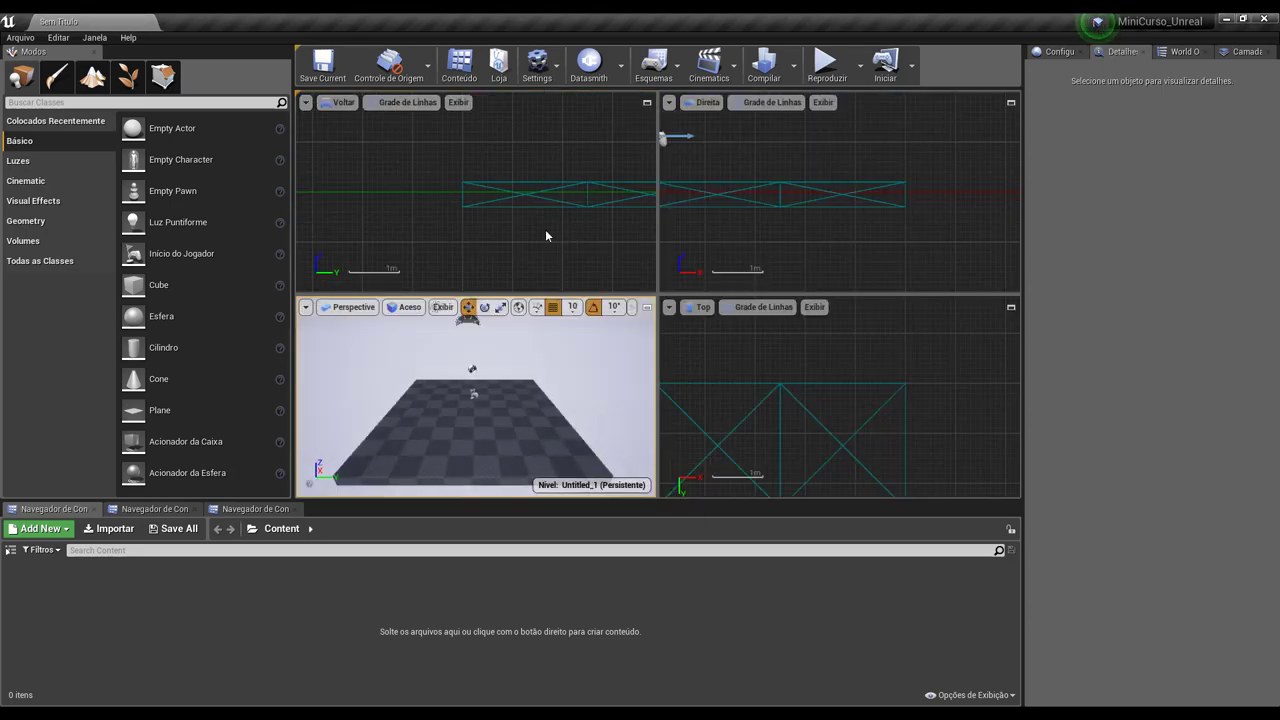
{"action": "left_click", "coordinate": [647, 307]}
Step: Switch the viewport to Top and back to Perspective, view the Lit mode list, and select the floor
{"action": "left_click", "coordinate": [365, 104]}
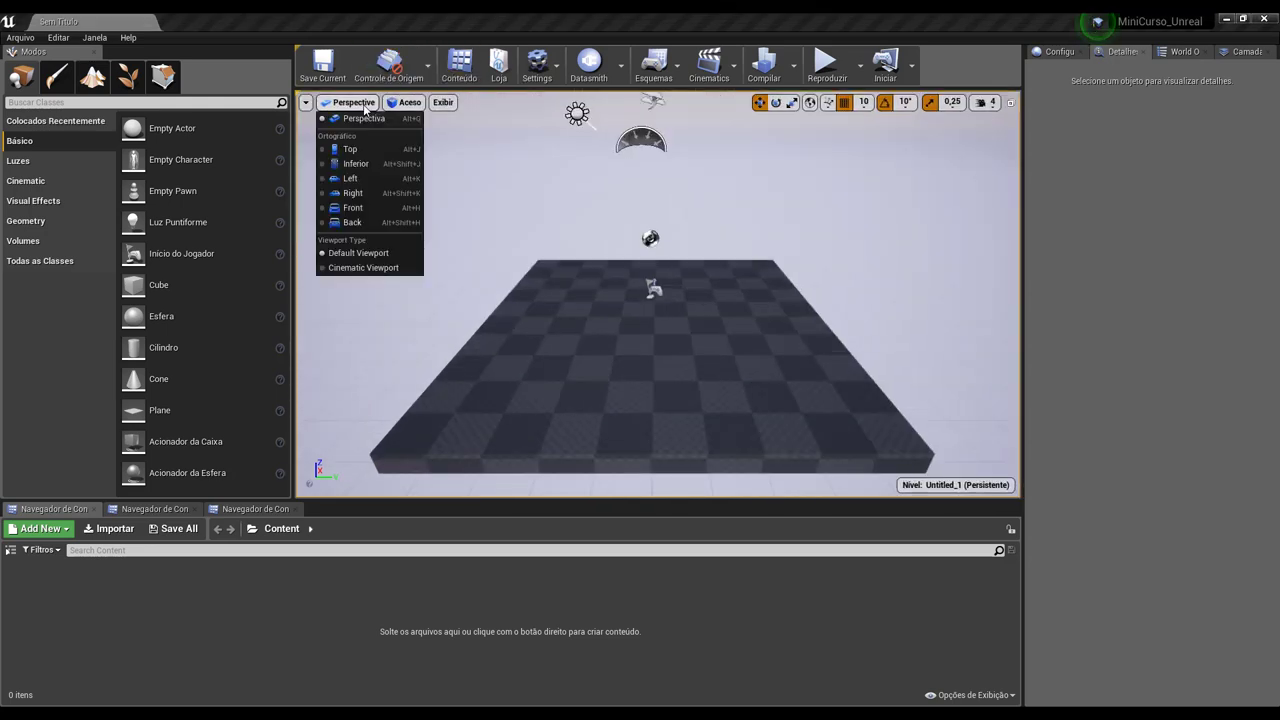
{"action": "left_click", "coordinate": [361, 148]}
{"action": "left_click", "coordinate": [340, 103]}
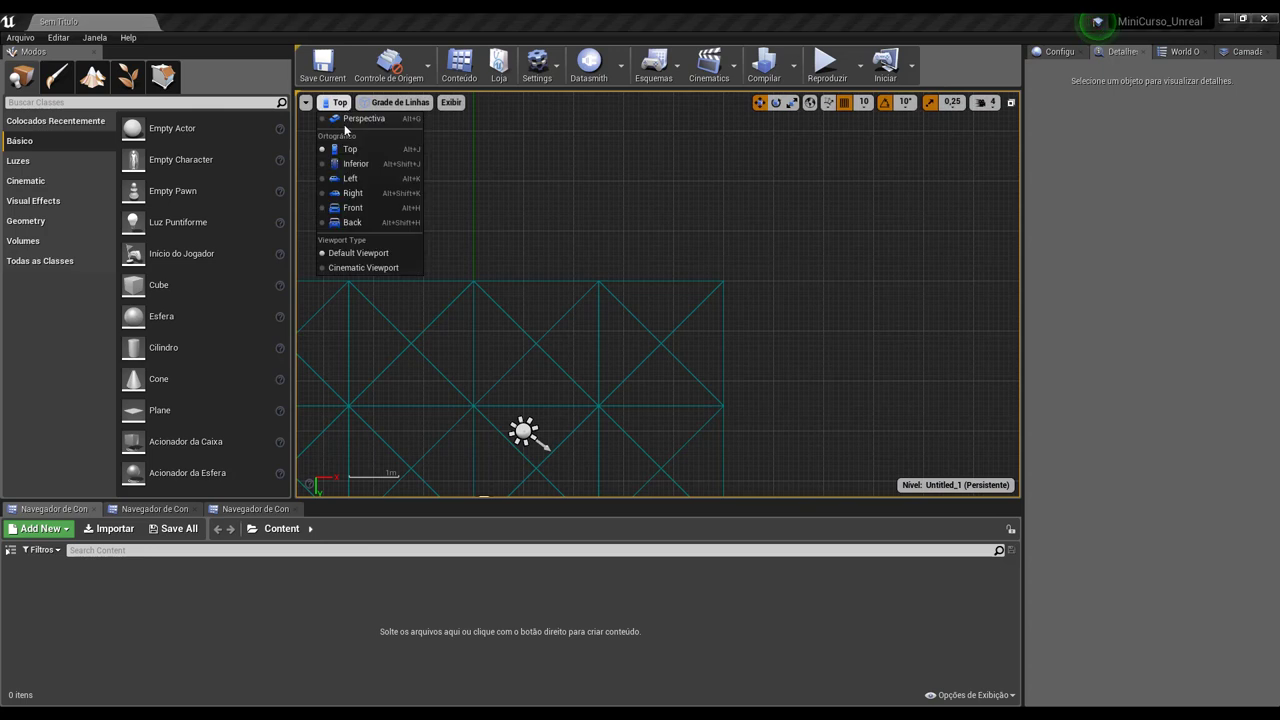
{"action": "left_click", "coordinate": [345, 128]}
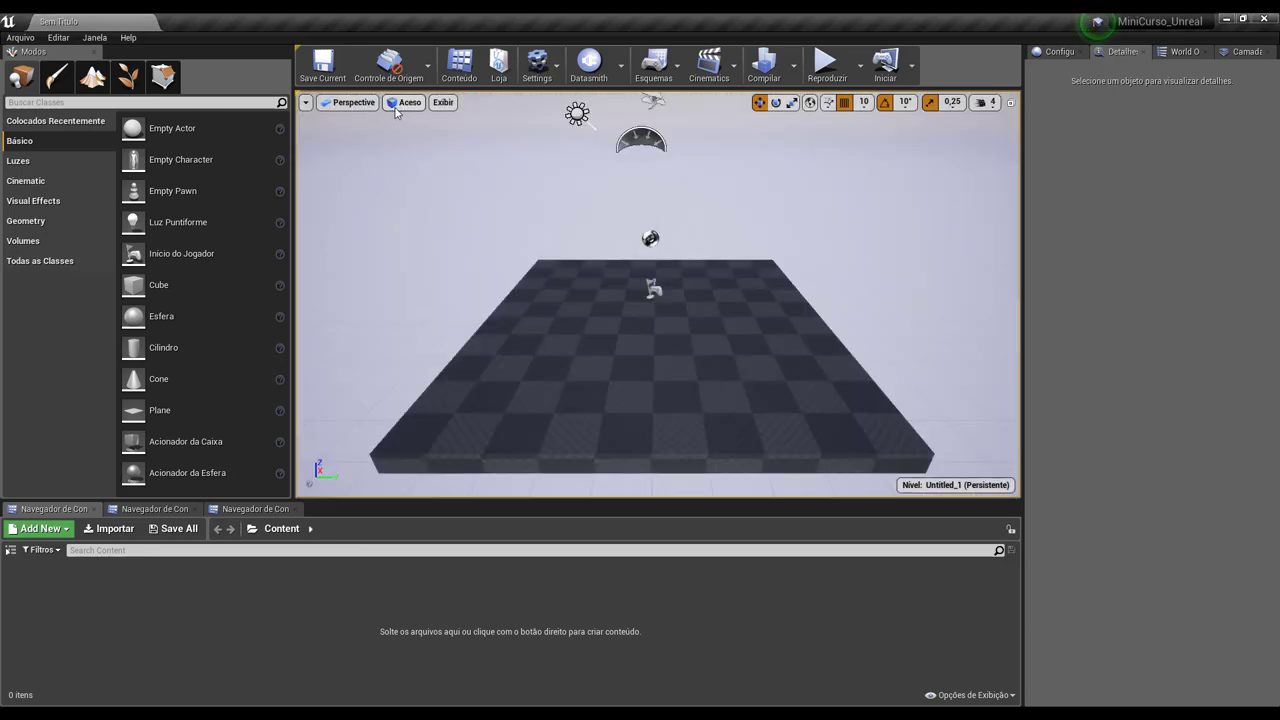
{"action": "left_click", "coordinate": [396, 112]}
{"action": "mouse_move", "coordinate": [420, 278]}
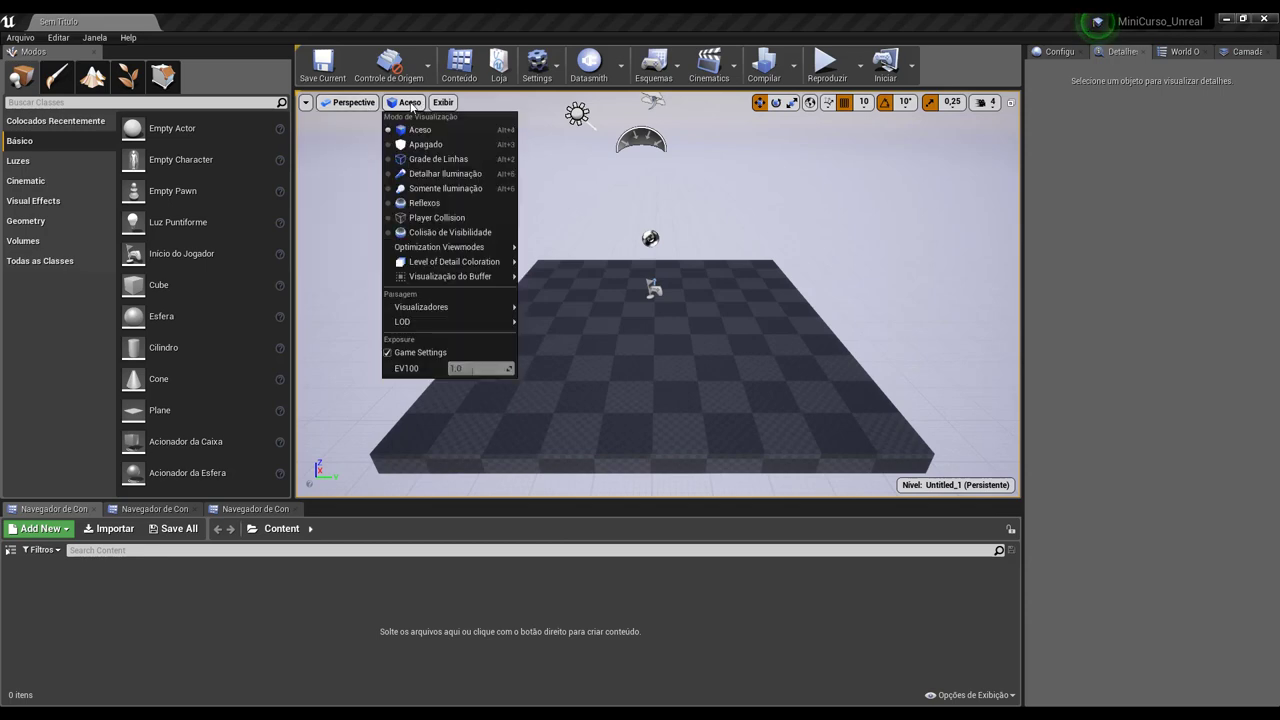
{"action": "mouse_move", "coordinate": [442, 103]}
{"action": "left_click", "coordinate": [614, 284]}
Step: Tilt the view slightly and click empty viewport space to deselect the Floor actor
{"action": "right_click_drag", "start_coordinate": [614, 284], "coordinate": [581, 267]}
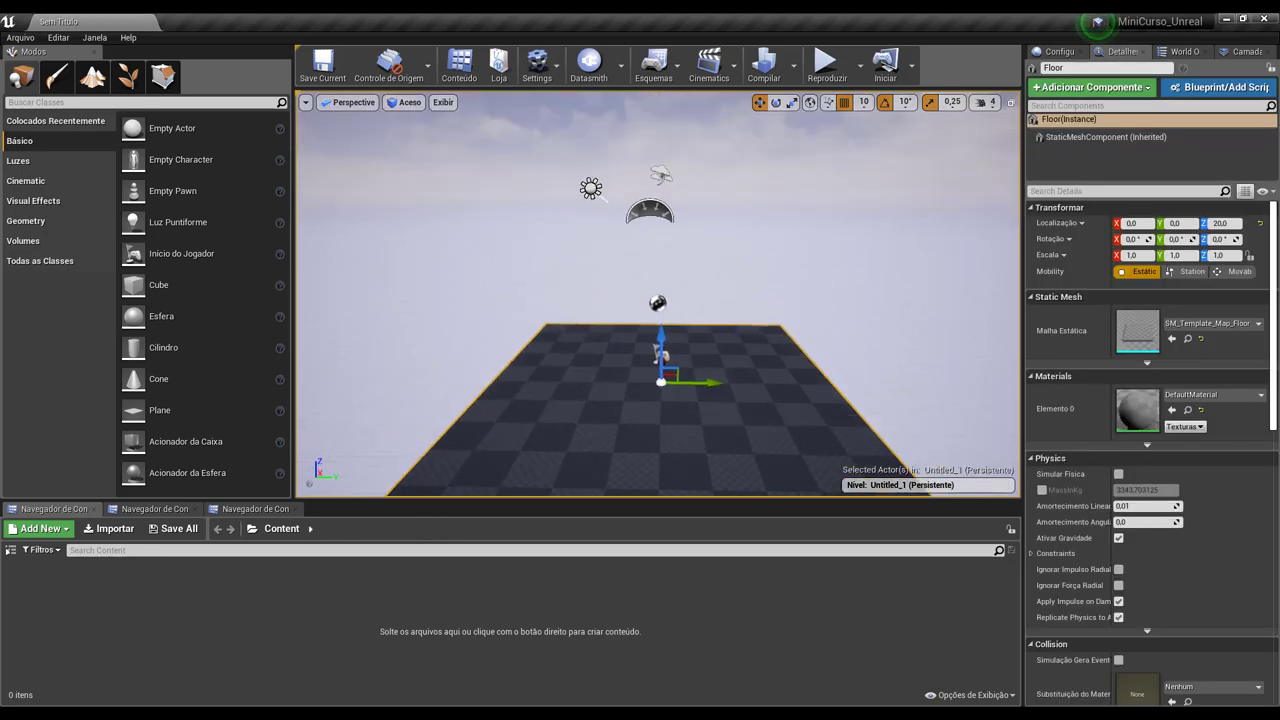
{"action": "left_click", "coordinate": [414, 156]}
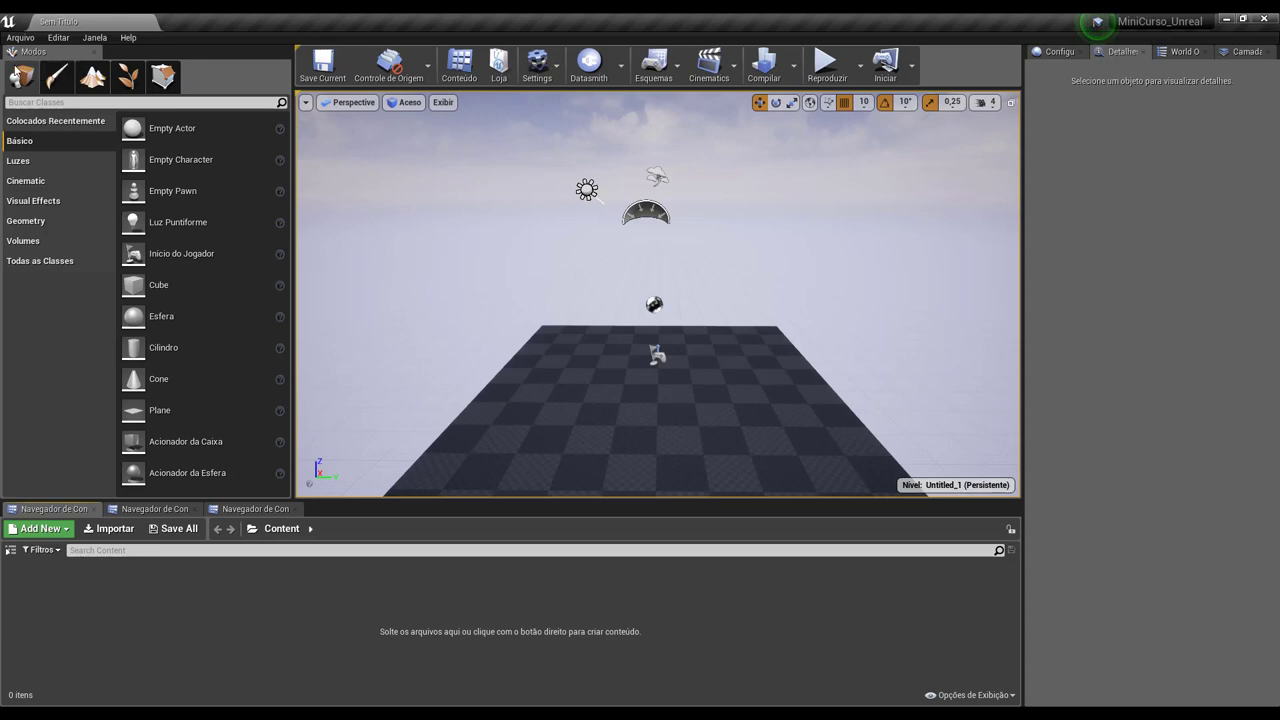
Step: Cycle through the Mesh Paint, Geometry, Foliage and Landscape modes, returning to Place mode
{"action": "left_click", "coordinate": [57, 80]}
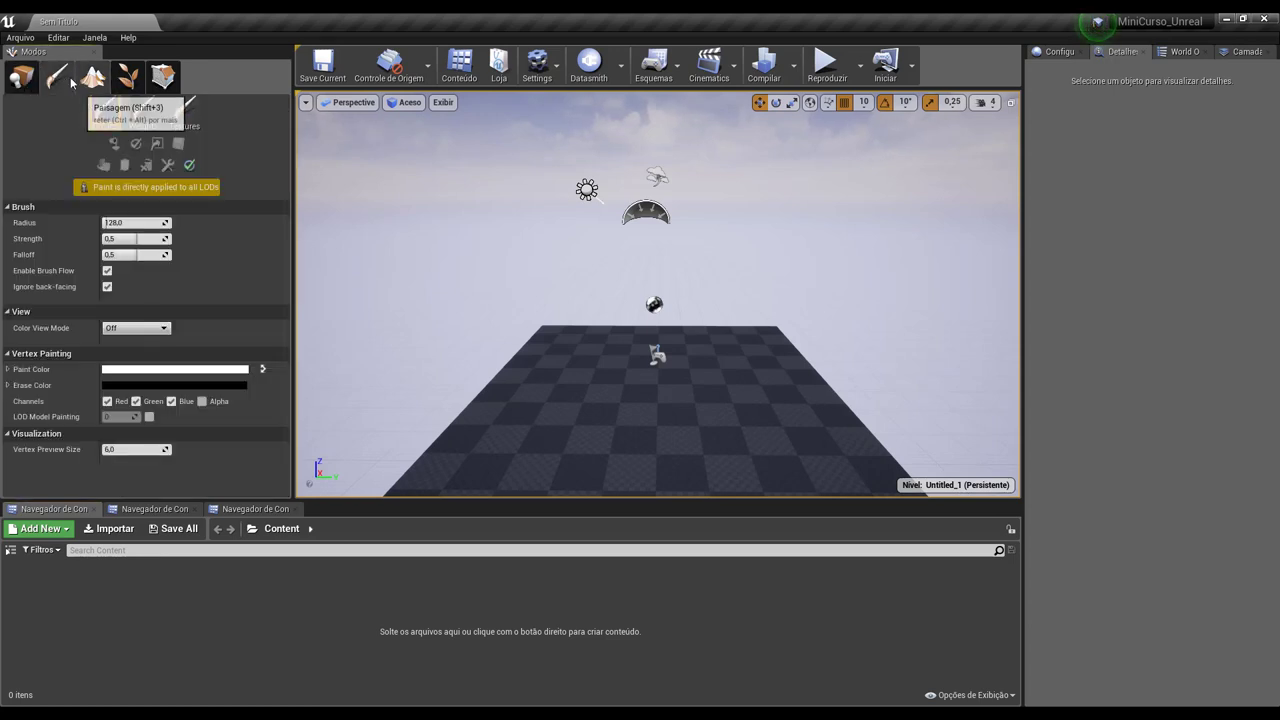
{"action": "left_click", "coordinate": [155, 80]}
{"action": "left_click", "coordinate": [127, 80]}
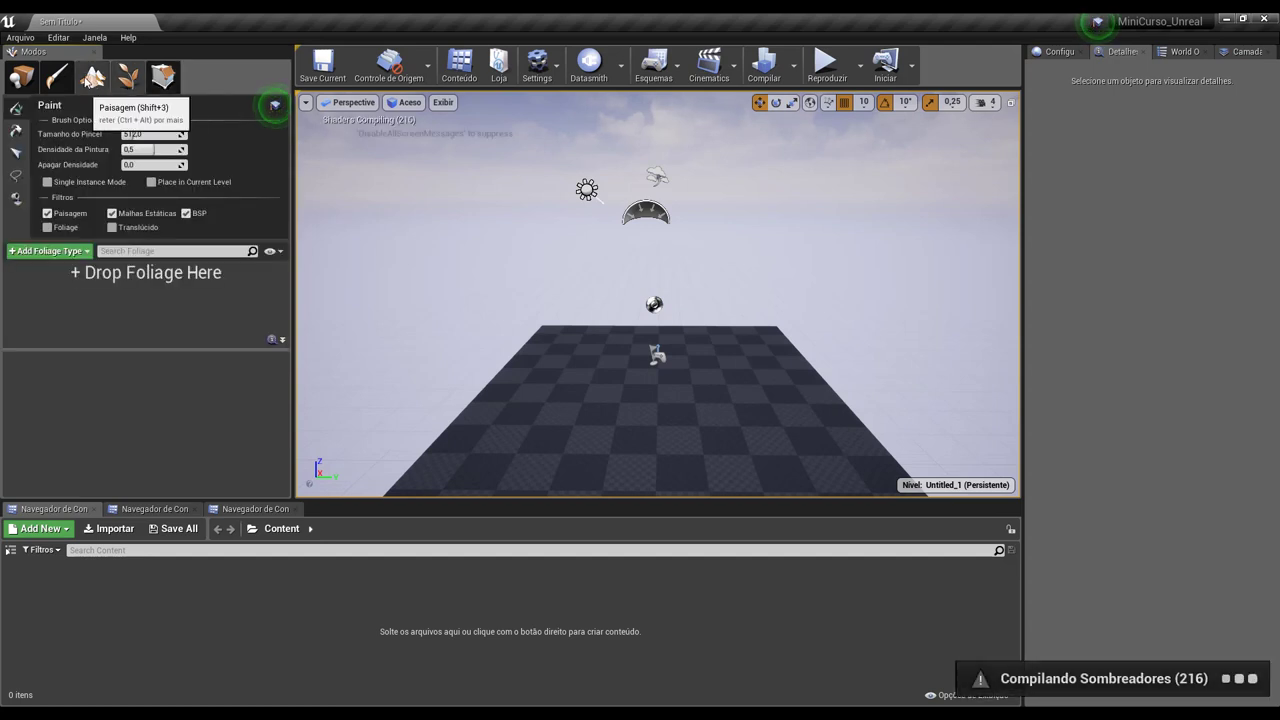
{"action": "left_click", "coordinate": [93, 80]}
{"action": "left_click", "coordinate": [57, 80]}
{"action": "left_click", "coordinate": [21, 80]}
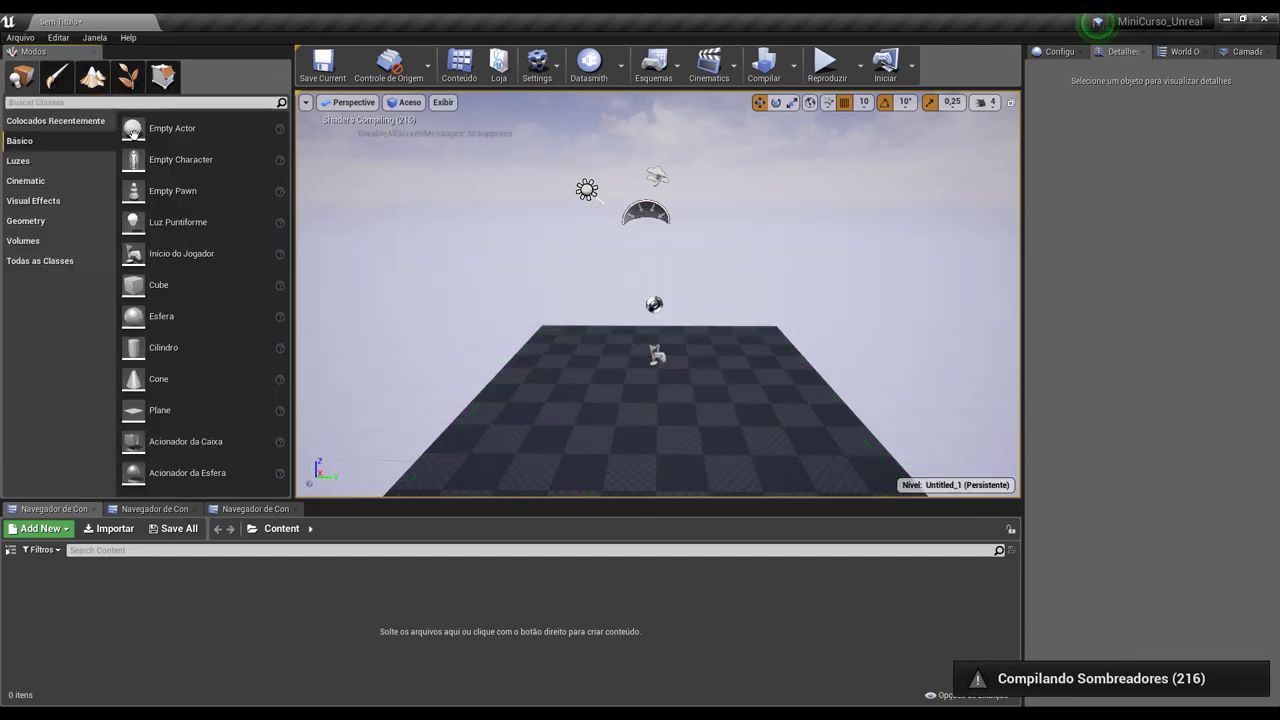
Step: Browse the Lights, Cinematic, Visual Effects, Geometry and All Classes categories, returning to Básico
{"action": "left_click", "coordinate": [35, 164]}
{"action": "left_click", "coordinate": [32, 181]}
{"action": "left_click", "coordinate": [32, 201]}
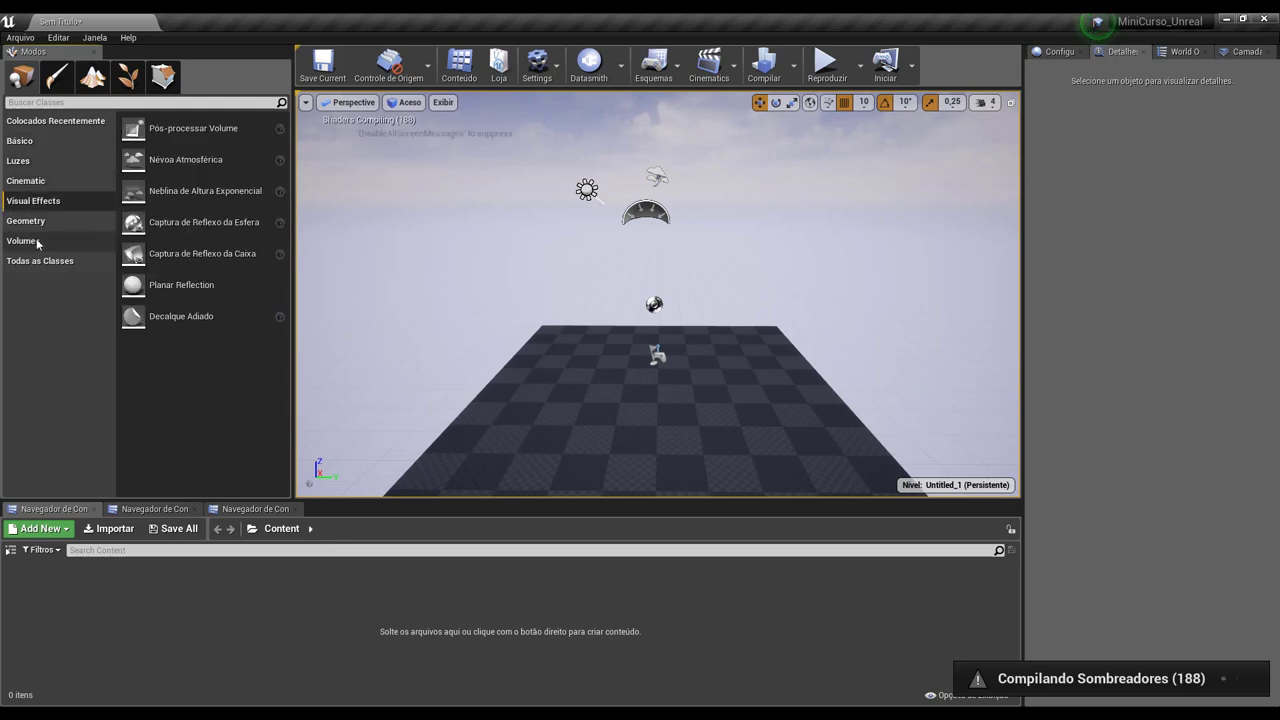
{"action": "left_click", "coordinate": [32, 221]}
{"action": "left_click", "coordinate": [30, 260]}
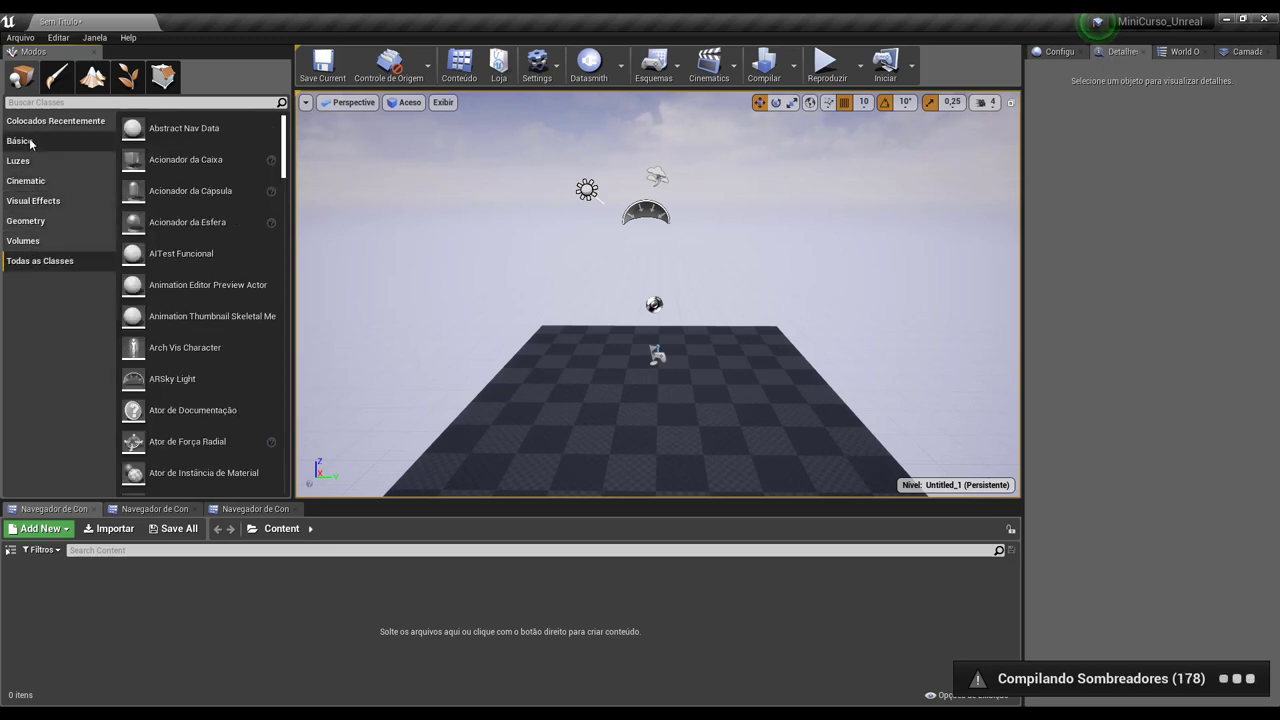
{"action": "left_click", "coordinate": [30, 141]}
{"action": "left_click", "coordinate": [32, 161]}
{"action": "left_click", "coordinate": [30, 141]}
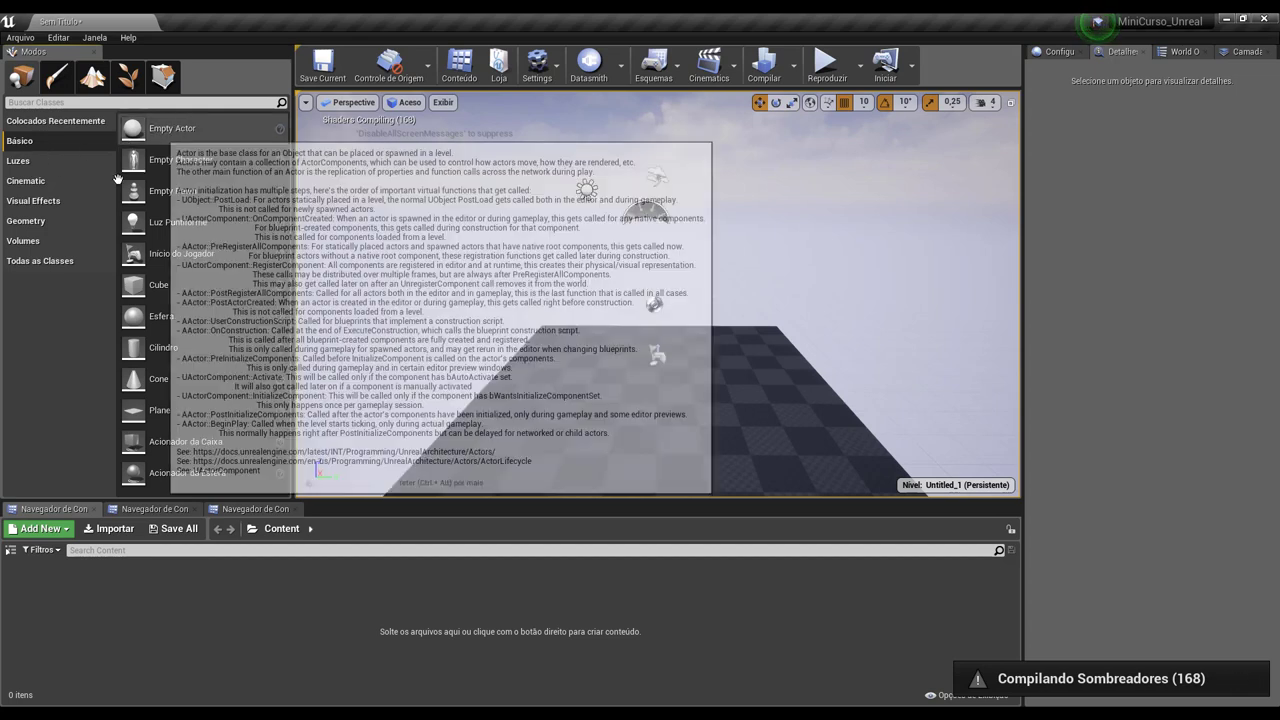
Step: Step through Lights, Cinematic, Visual Effects and Geometry again, ending on the Volumes category
{"action": "left_click", "coordinate": [80, 161]}
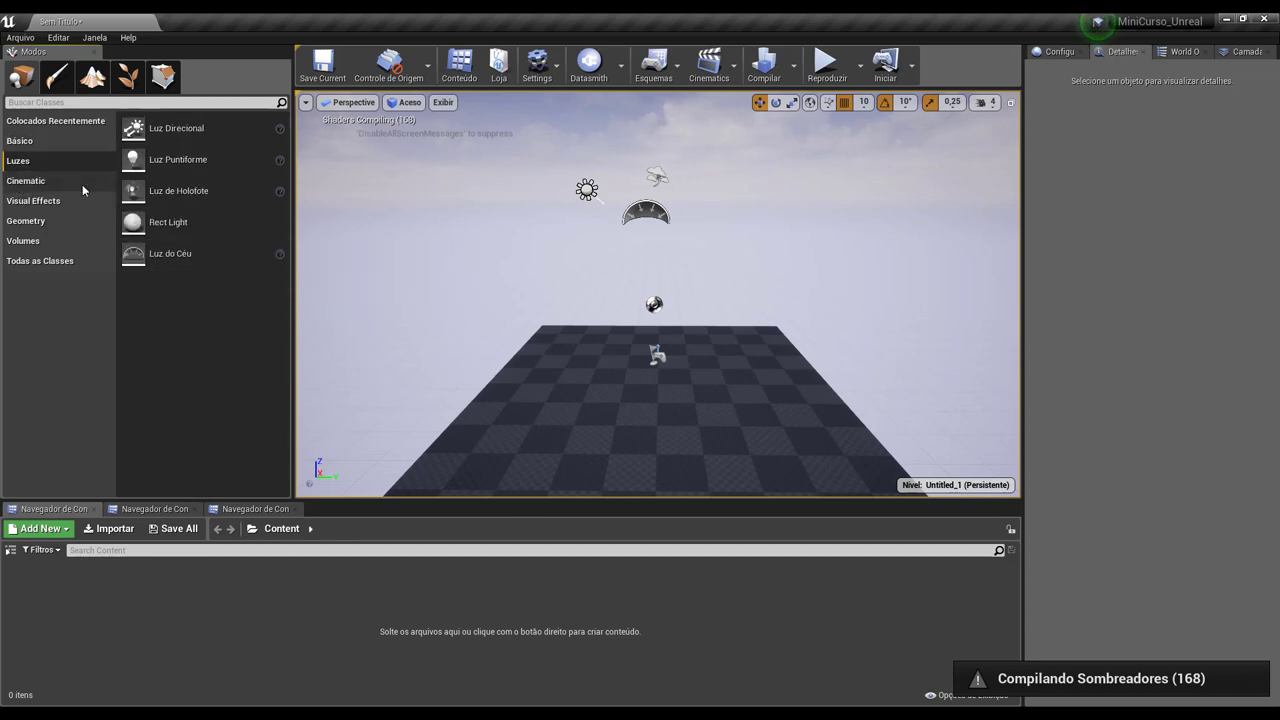
{"action": "left_click", "coordinate": [35, 184]}
{"action": "left_click", "coordinate": [40, 203]}
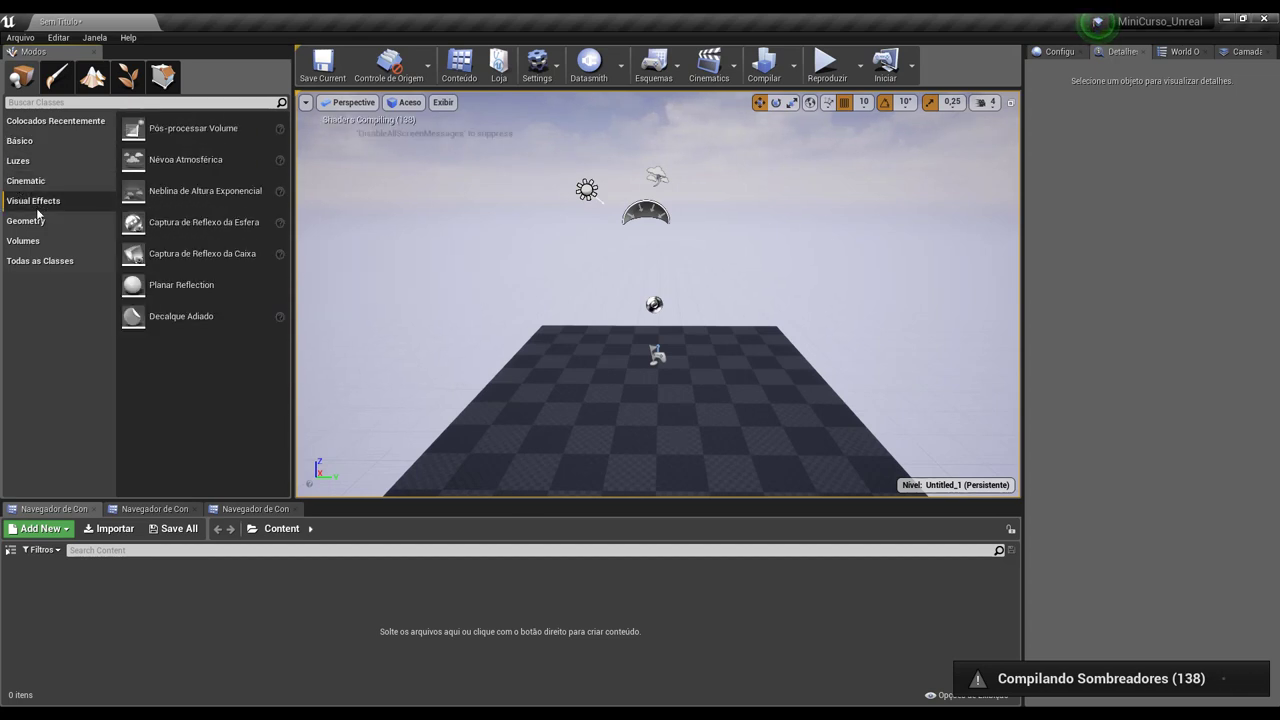
{"action": "left_click", "coordinate": [30, 224]}
{"action": "left_click", "coordinate": [57, 241]}
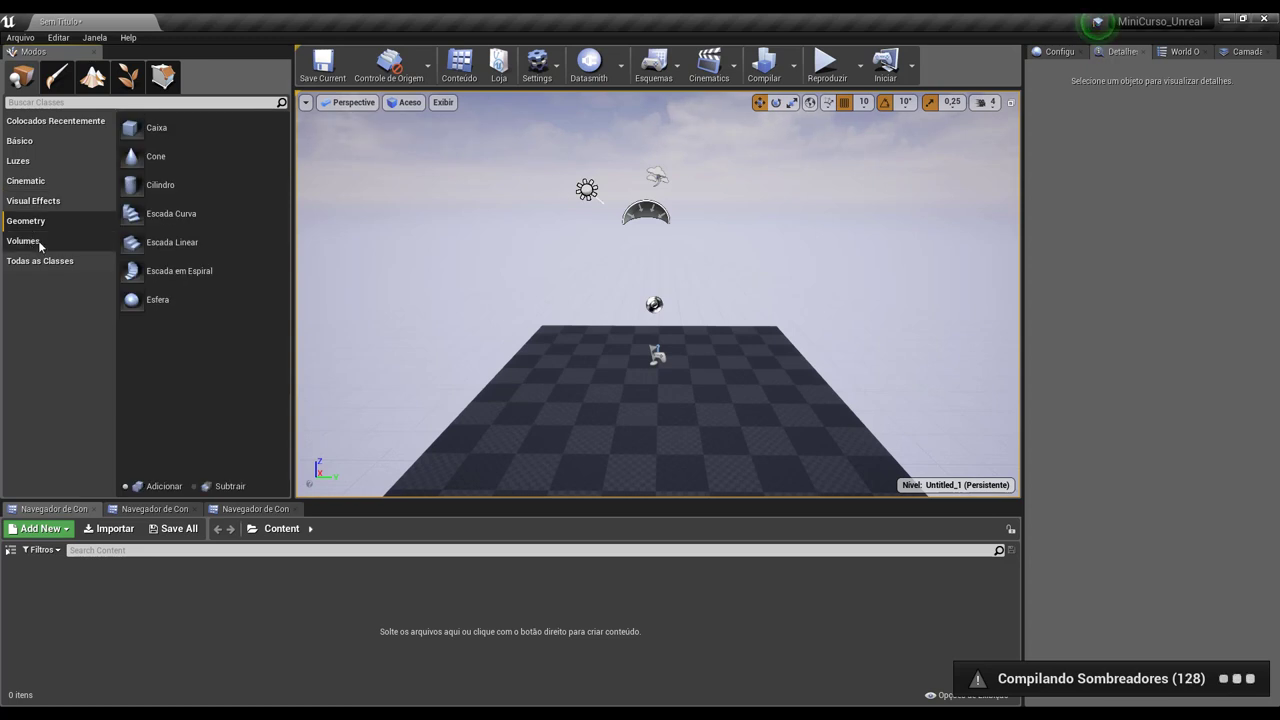
{"action": "left_click", "coordinate": [22, 146]}
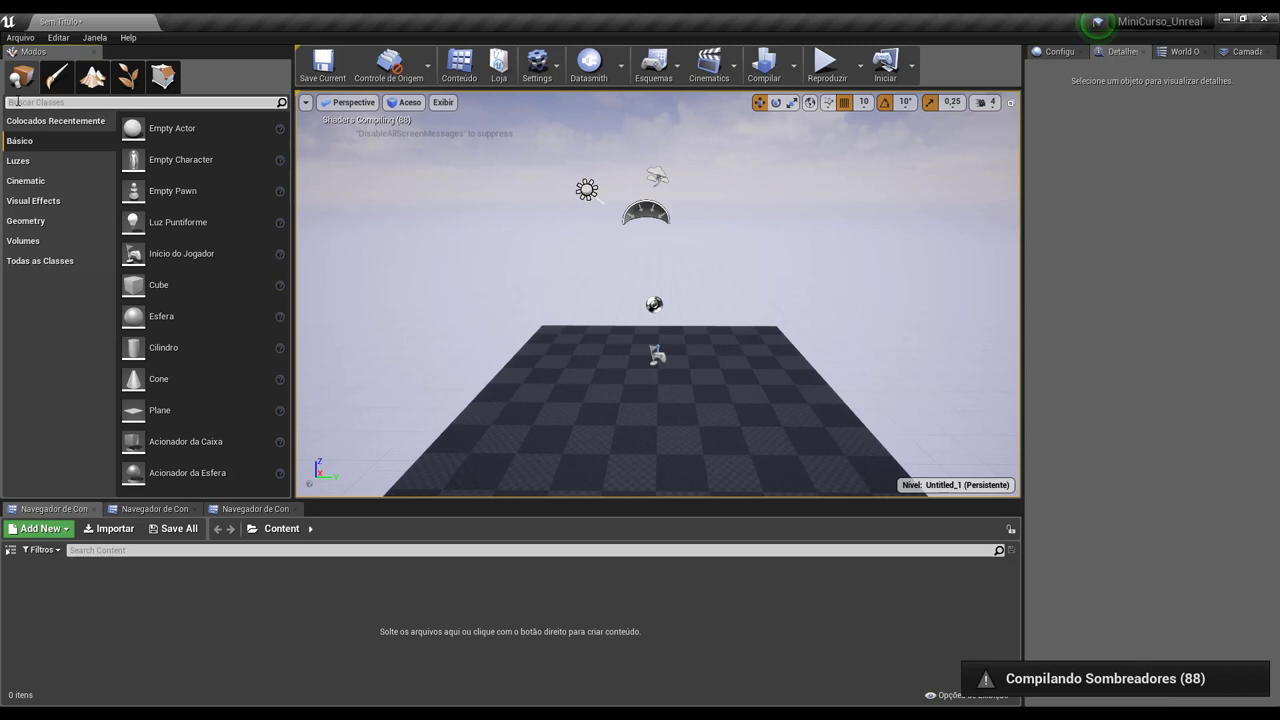
{"action": "left_click", "coordinate": [17, 101]}
{"action": "type", "text": "pós"}
{"action": "type", "text": "t"}
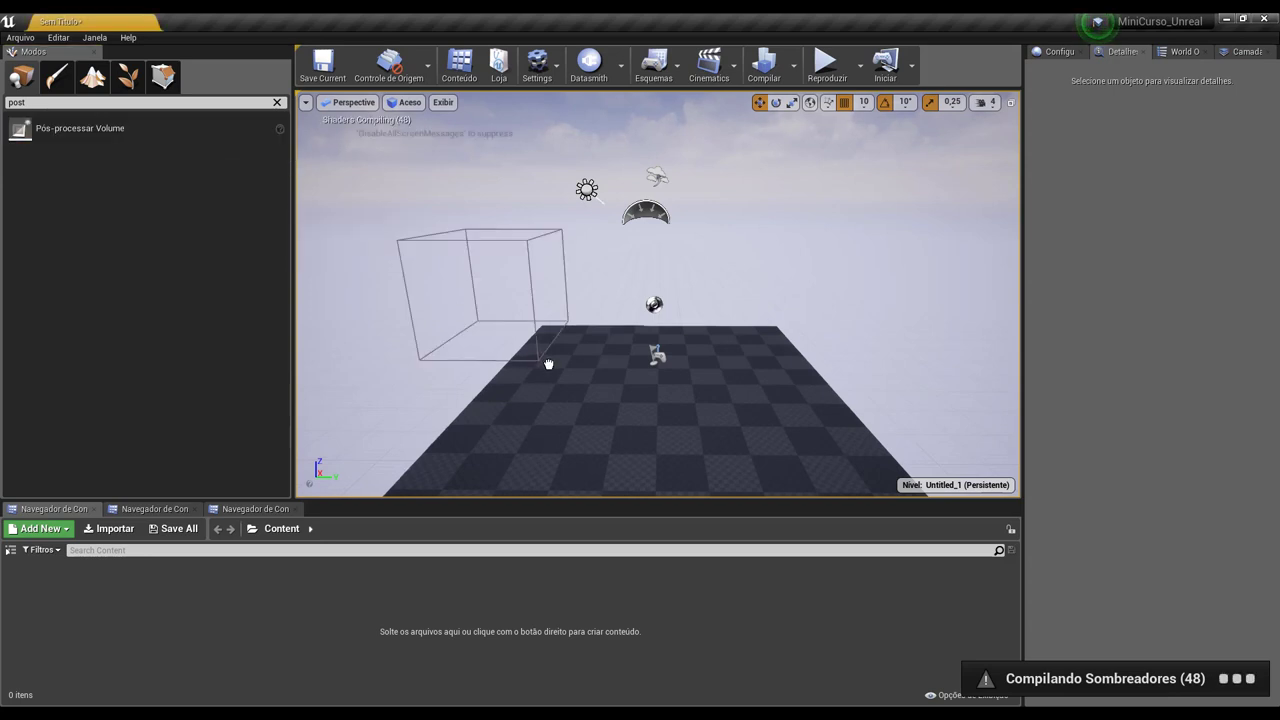
{"action": "left_click_drag", "start_coordinate": [175, 130], "coordinate": [571, 391]}
{"action": "key", "text": "ctrl+z"}
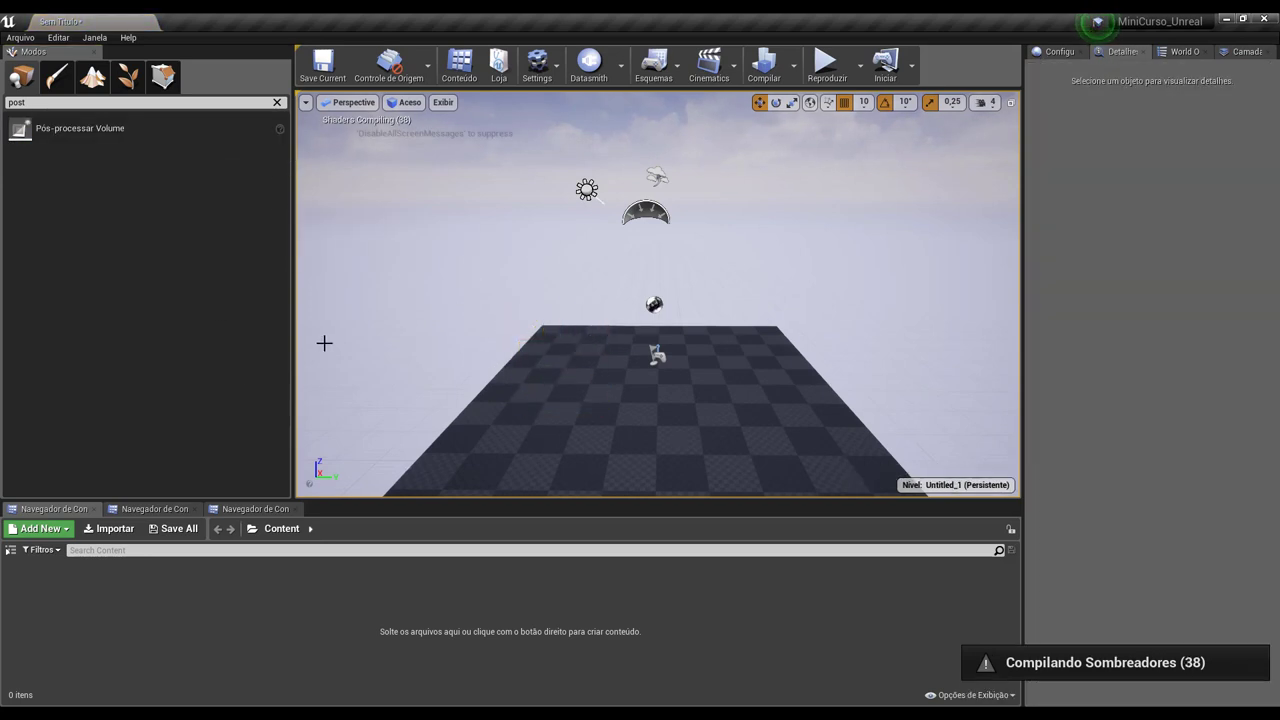
{"action": "left_click", "coordinate": [277, 103]}
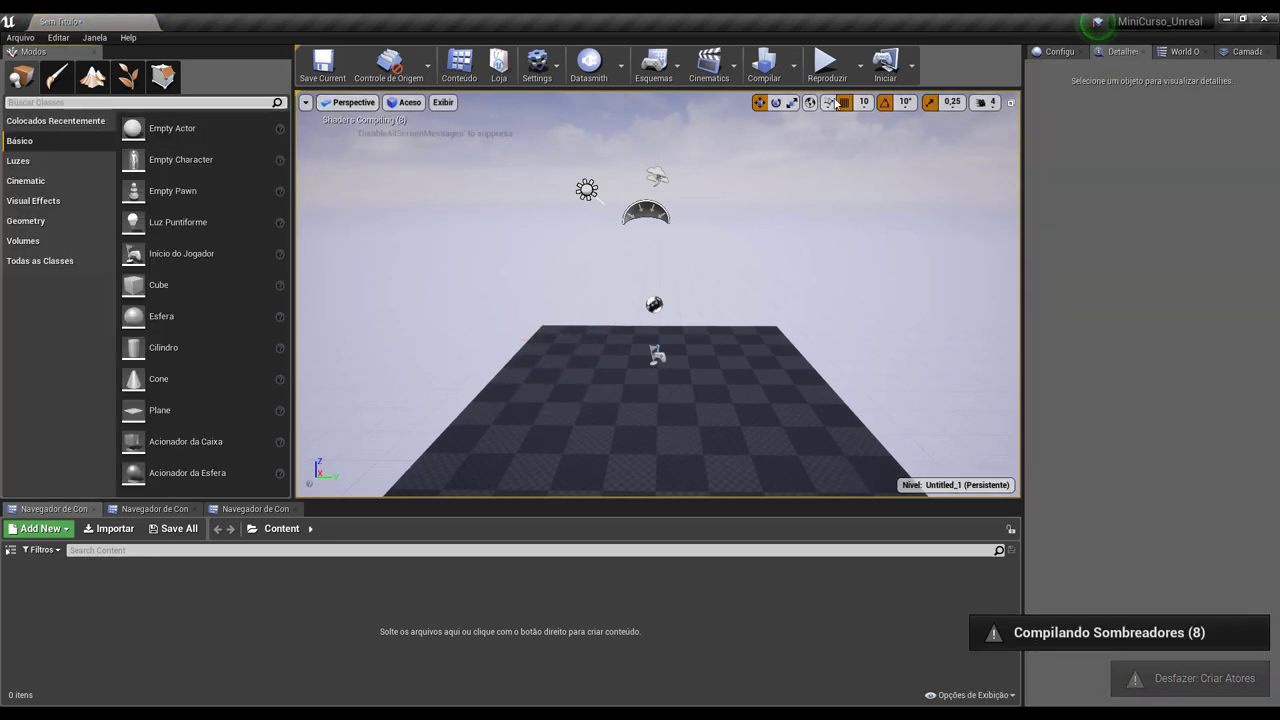
{"action": "left_click", "coordinate": [1060, 51]}
{"action": "left_click", "coordinate": [1119, 53]}
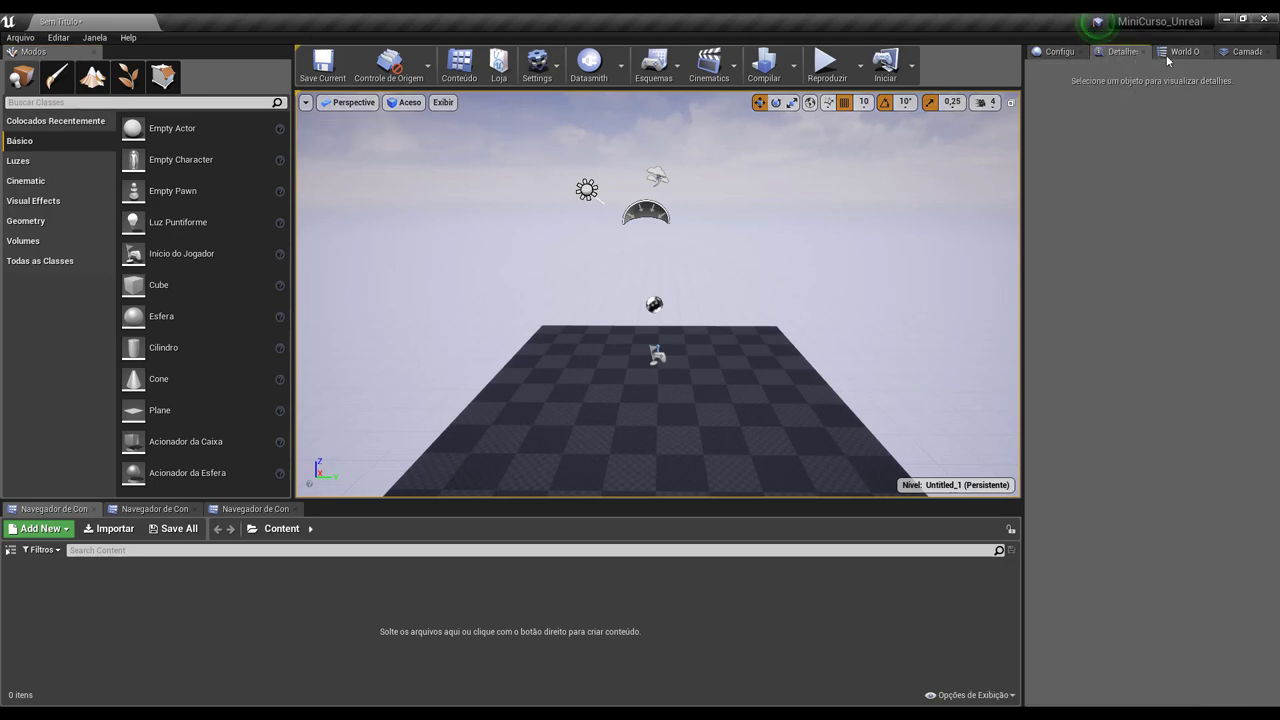
{"action": "left_click", "coordinate": [1182, 52]}
{"action": "left_click", "coordinate": [1240, 54]}
{"action": "left_click", "coordinate": [1052, 55]}
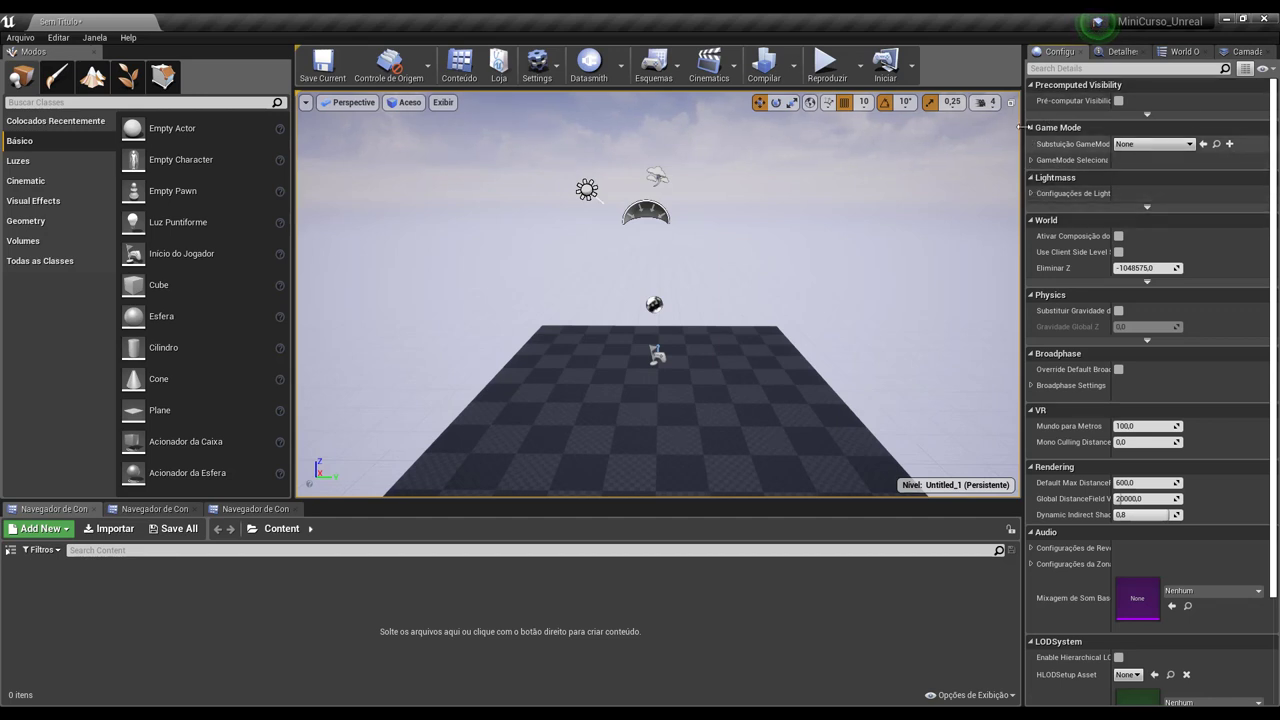
{"action": "left_click", "coordinate": [1031, 178]}
{"action": "left_click", "coordinate": [1031, 178]}
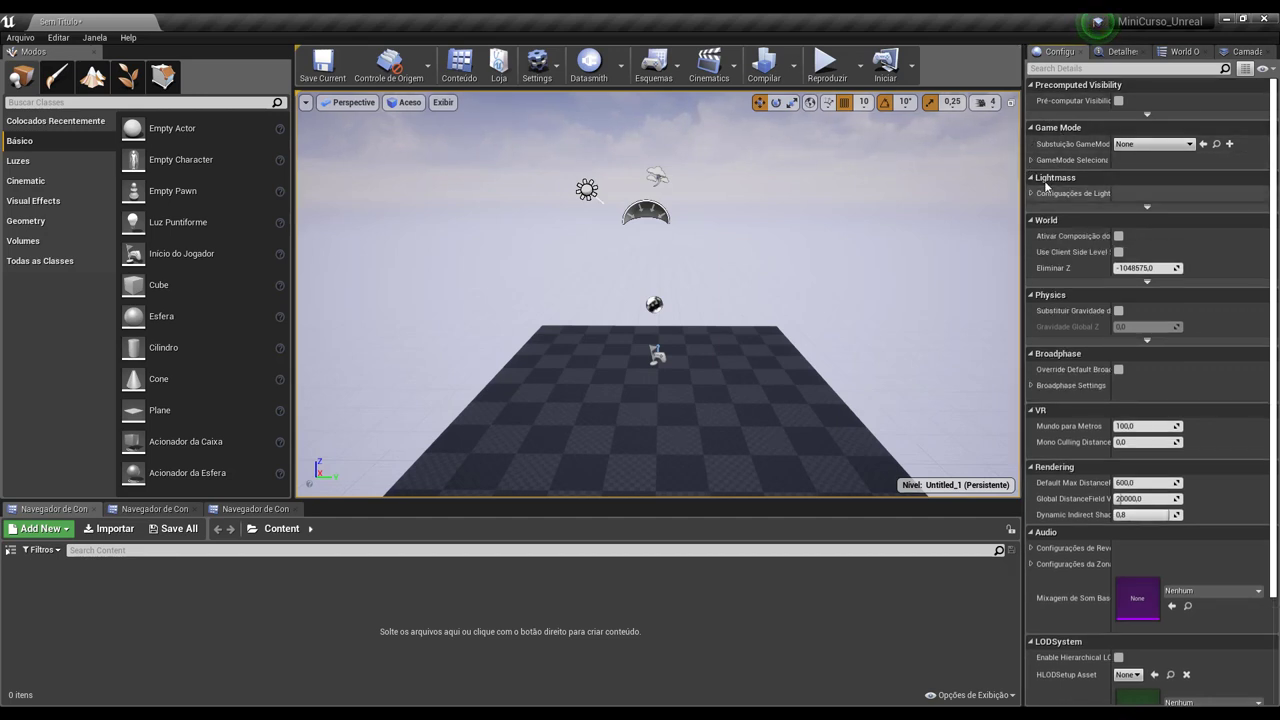
{"action": "left_click", "coordinate": [1031, 195]}
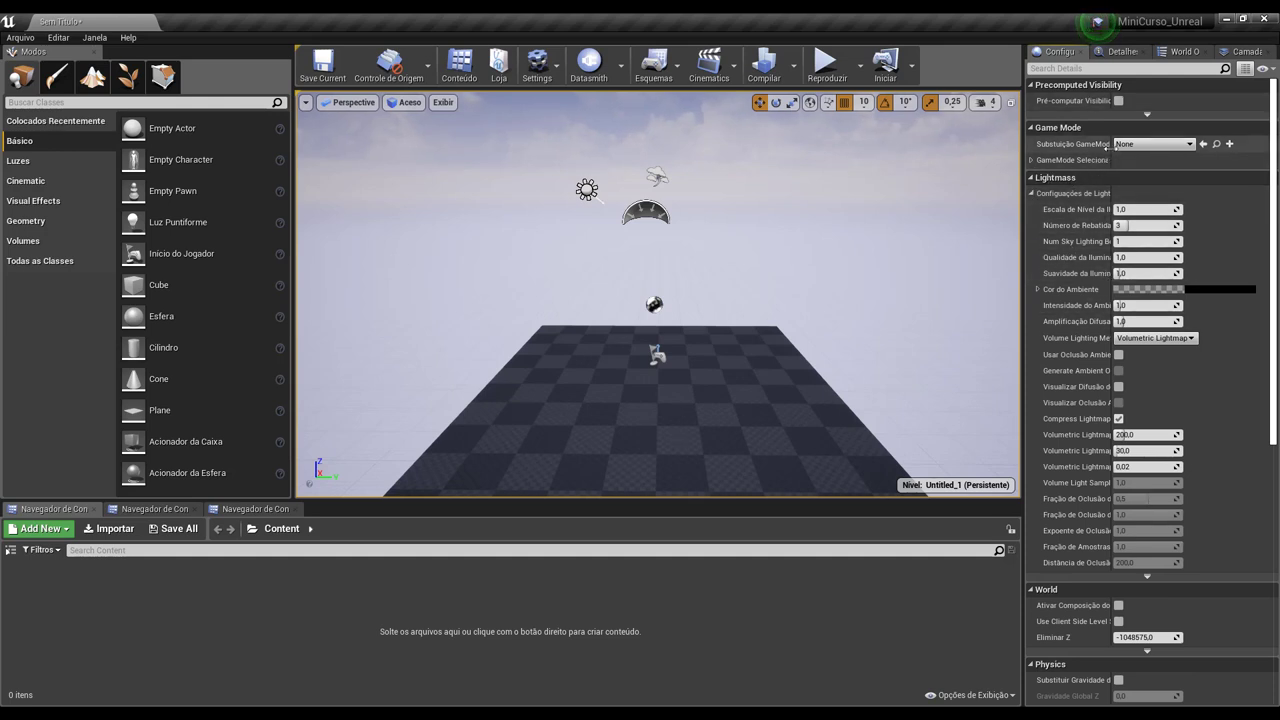
{"action": "left_click_drag", "start_coordinate": [1108, 146], "coordinate": [1121, 146]}
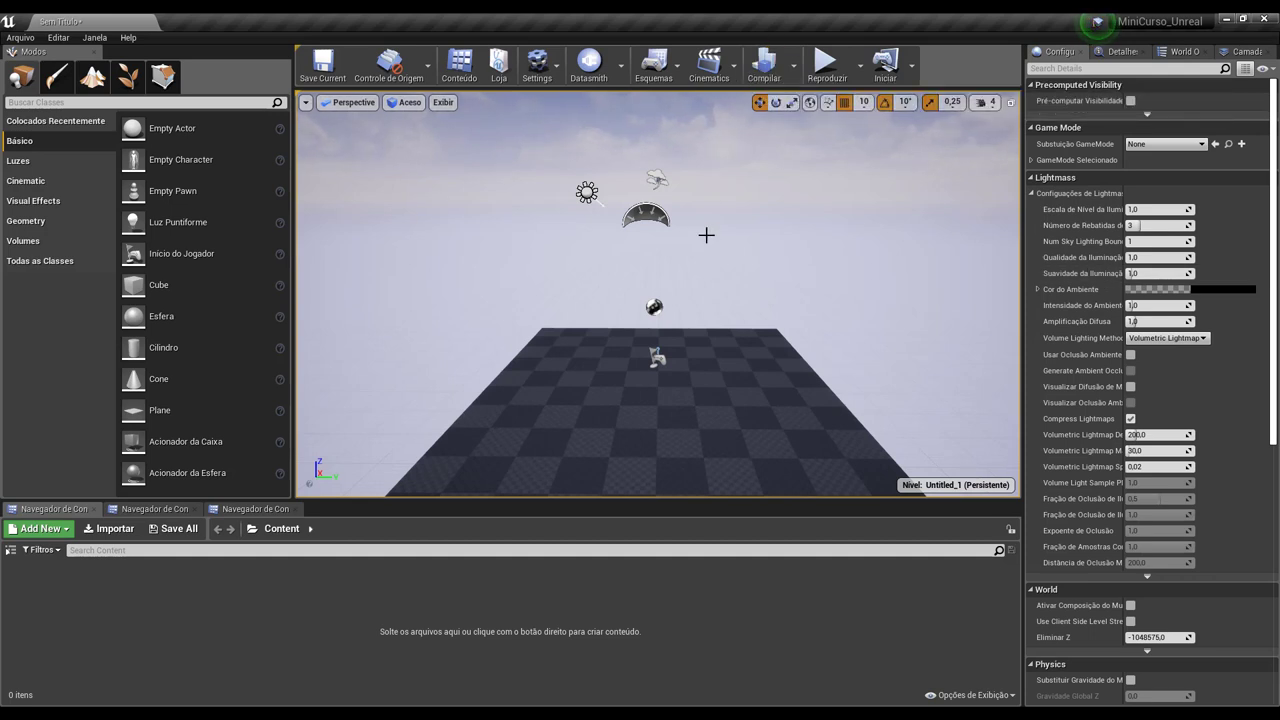
{"action": "left_click", "coordinate": [1121, 55]}
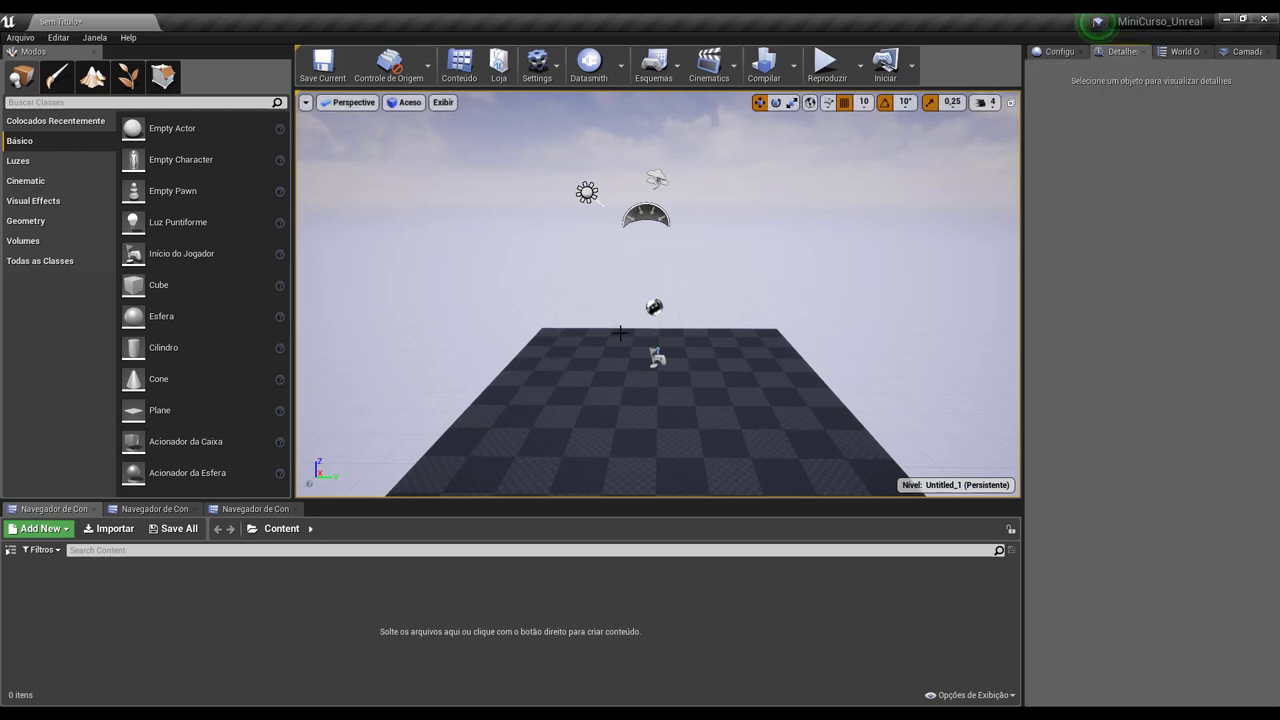
Step: Select the floor, then click each World Outliner actor from Atmospheric Fog to SphereReflectionCapture
{"action": "left_click", "coordinate": [698, 378]}
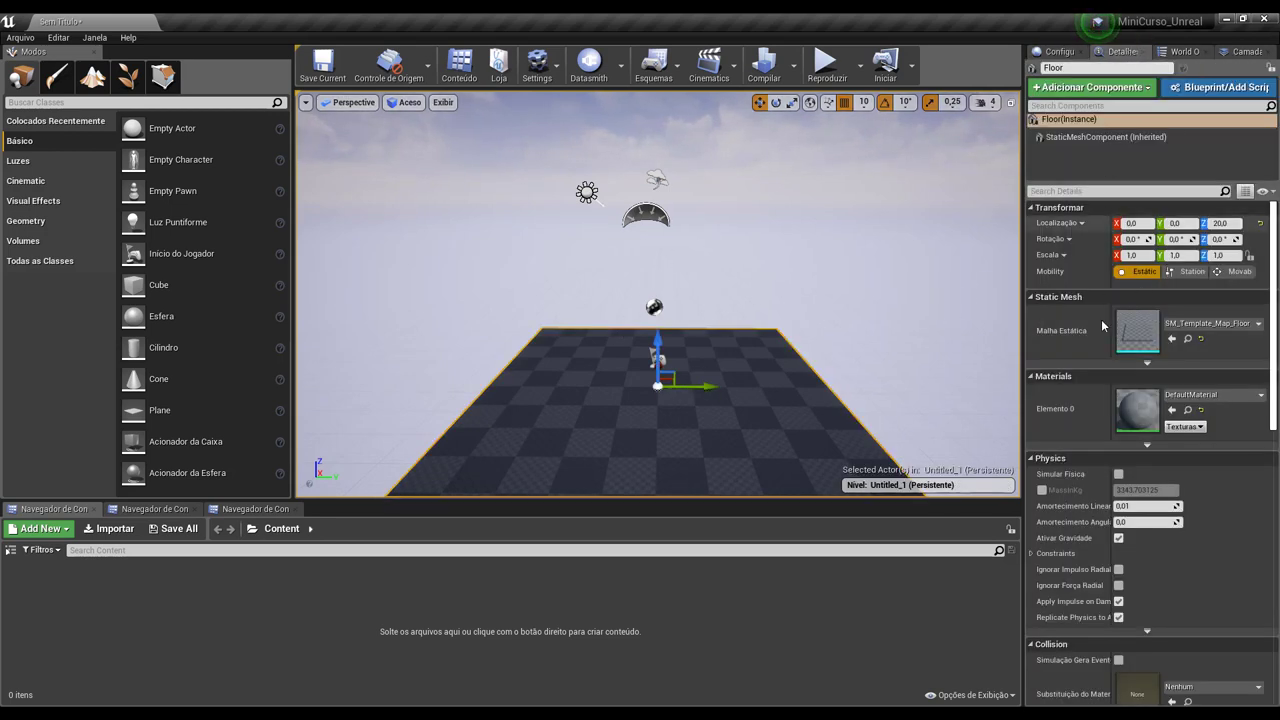
{"action": "left_click", "coordinate": [1178, 53]}
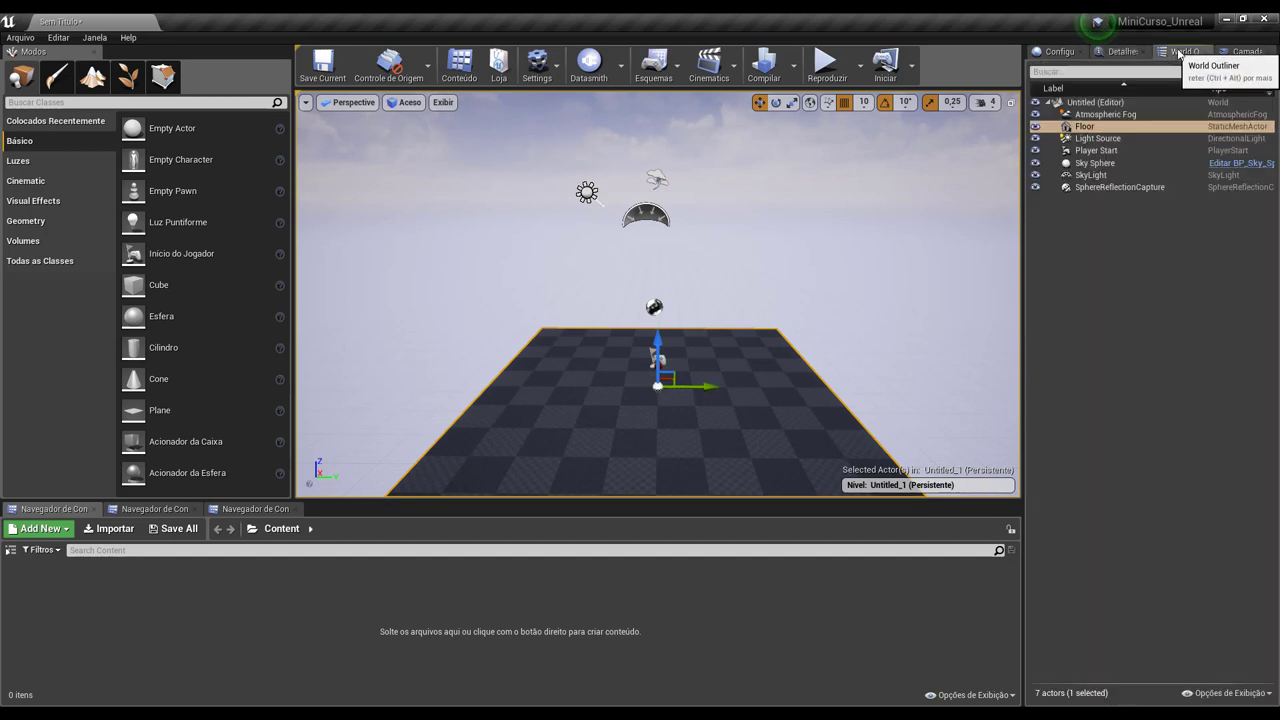
{"action": "left_click", "coordinate": [1100, 114]}
{"action": "left_click", "coordinate": [1087, 140]}
{"action": "left_click", "coordinate": [1092, 150]}
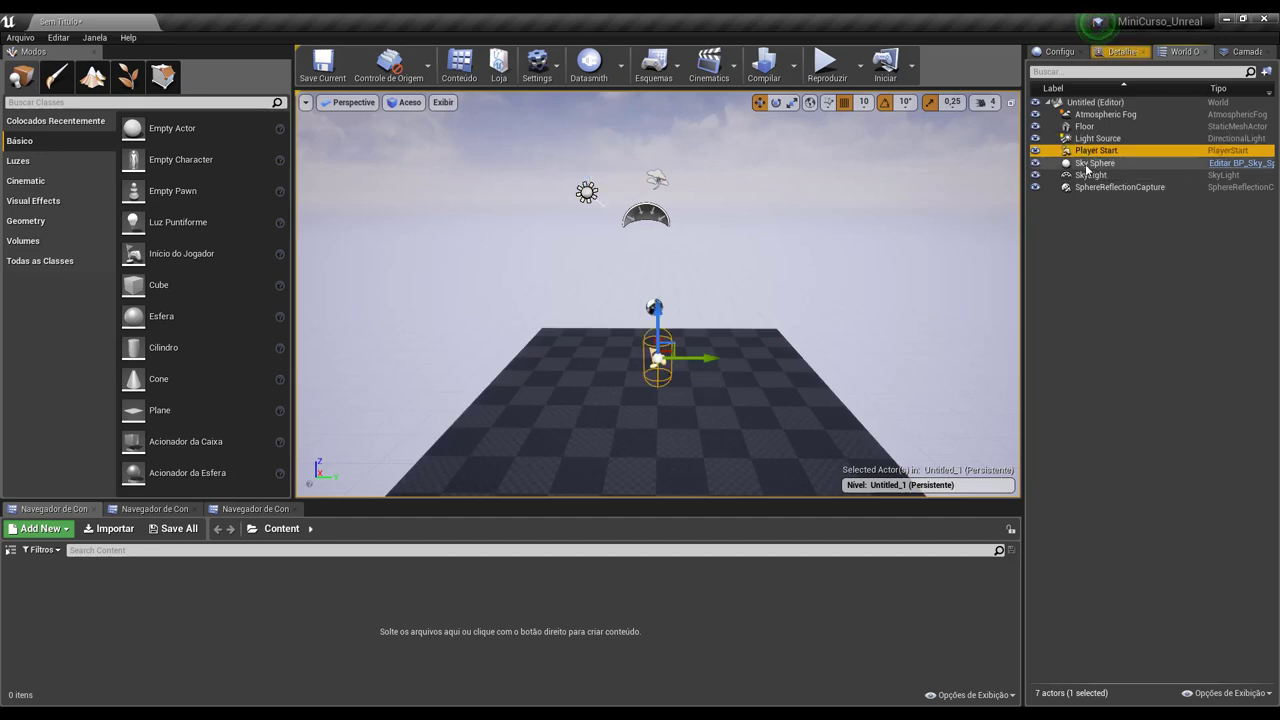
{"action": "left_click", "coordinate": [1092, 163]}
{"action": "left_click", "coordinate": [1092, 175]}
{"action": "left_click", "coordinate": [1100, 187]}
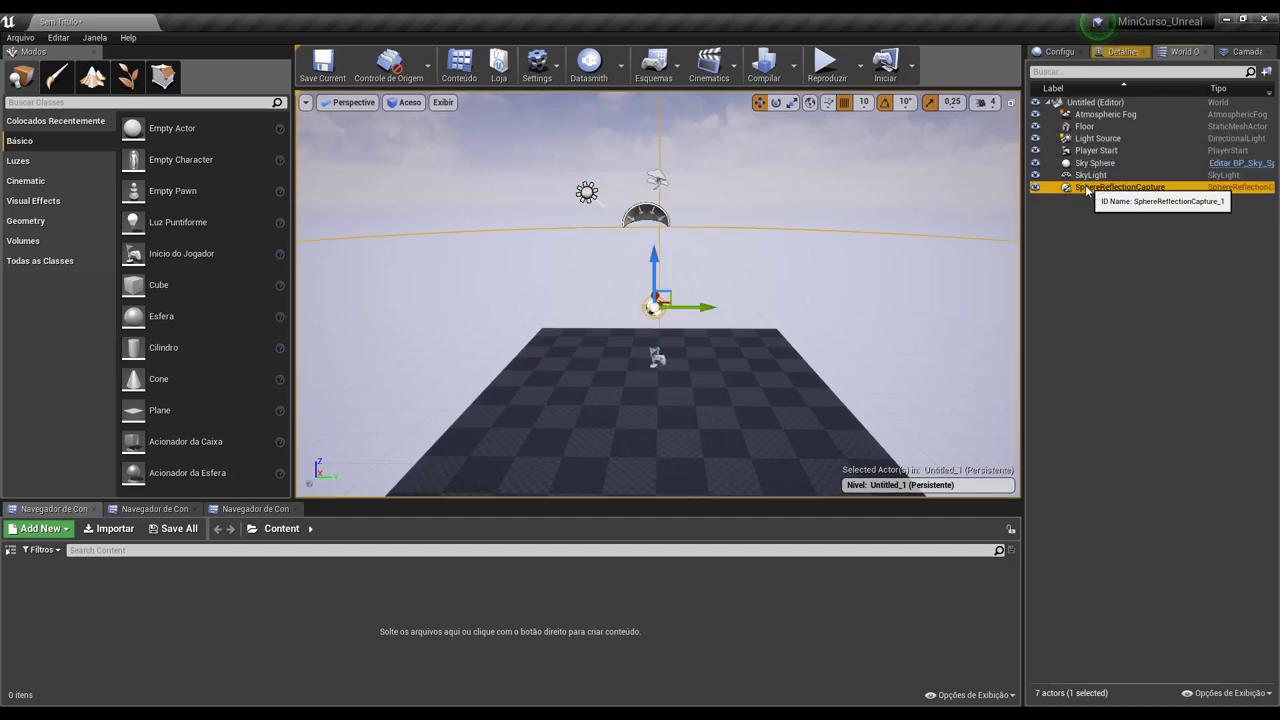
Step: Hide and unhide the Floor with its eye icon, clear the selection, and show the Camadas tab
{"action": "left_click", "coordinate": [1036, 126]}
{"action": "left_click", "coordinate": [1036, 127]}
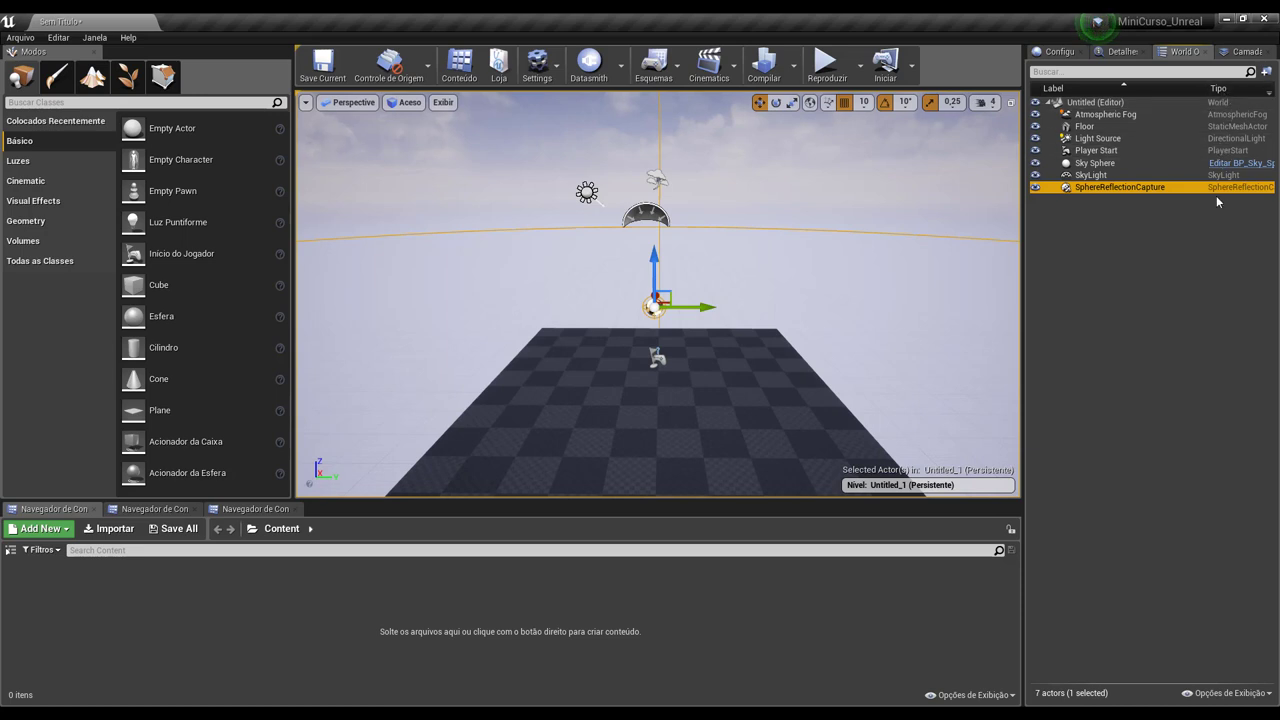
{"action": "left_click", "coordinate": [1183, 220]}
{"action": "left_click", "coordinate": [1235, 53]}
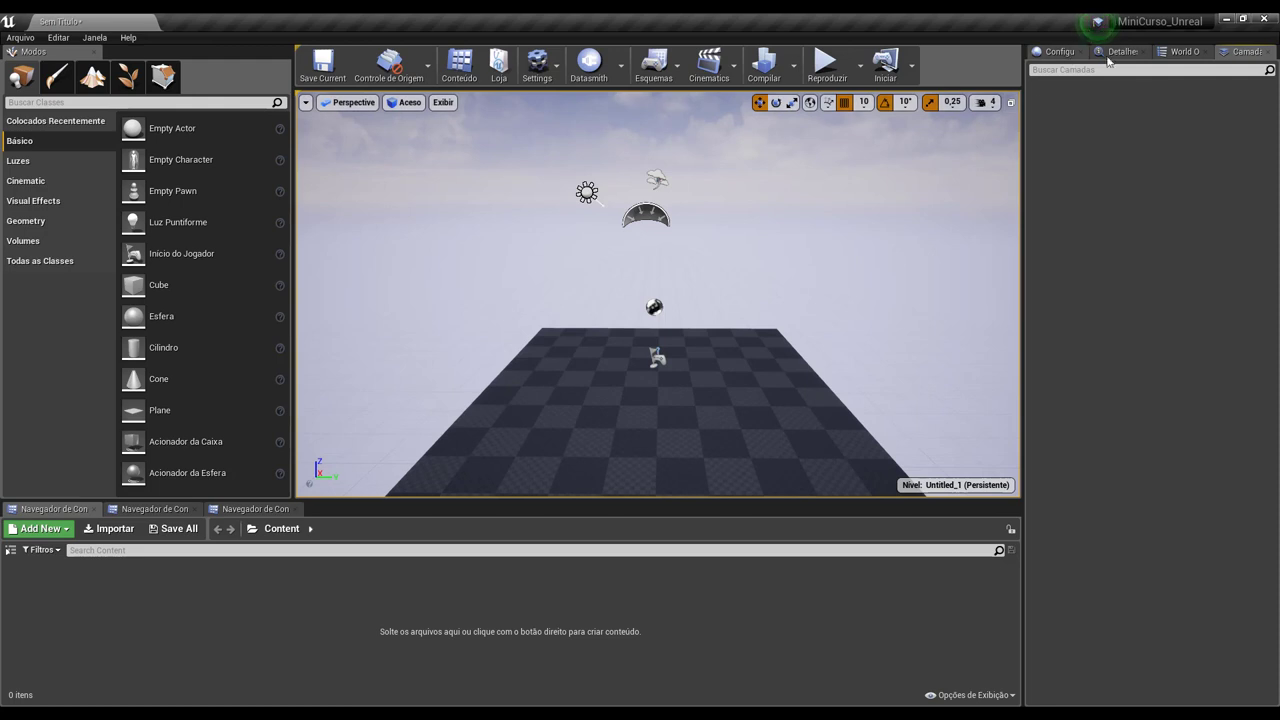
{"action": "left_click", "coordinate": [92, 40]}
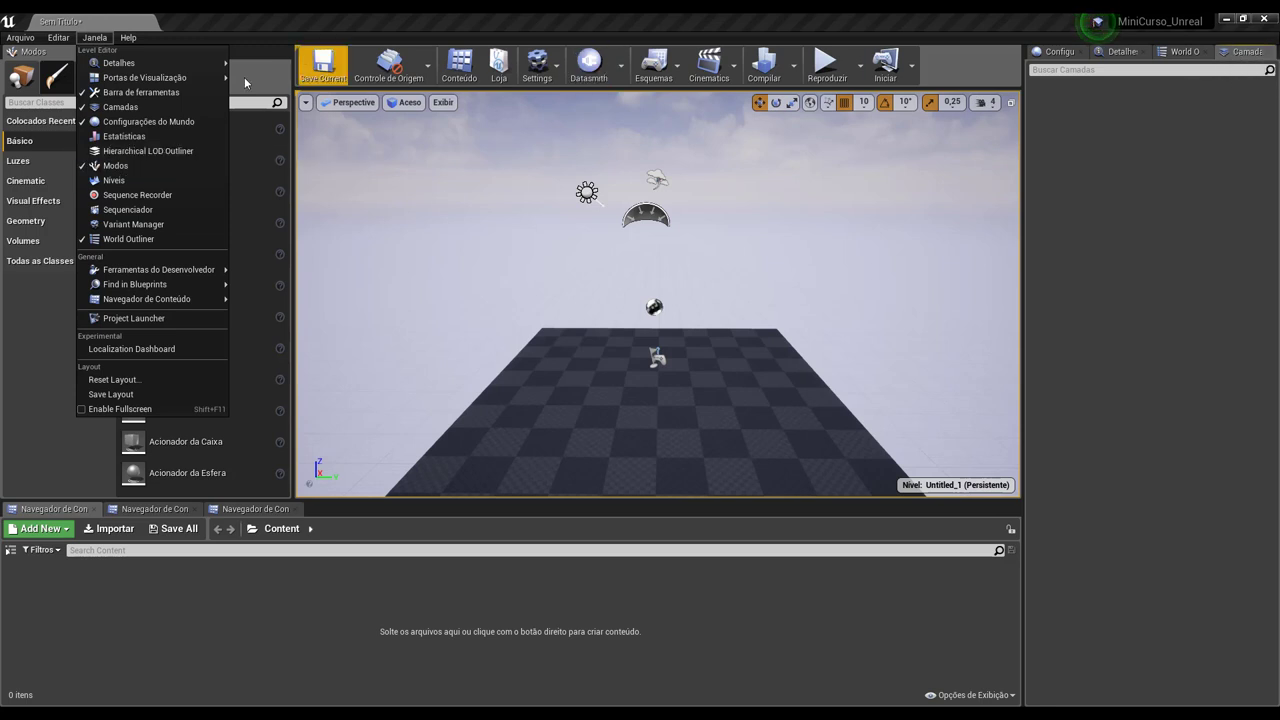
{"action": "mouse_move", "coordinate": [118, 62]}
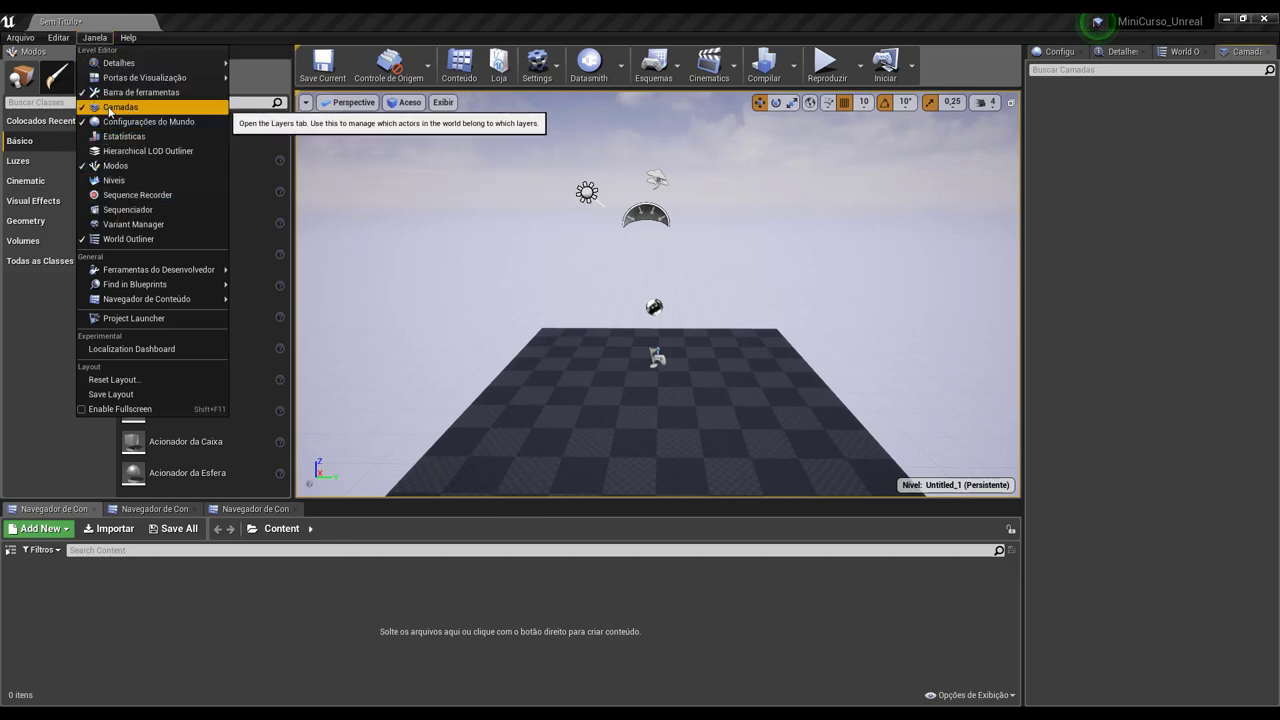
{"action": "left_click", "coordinate": [117, 571]}
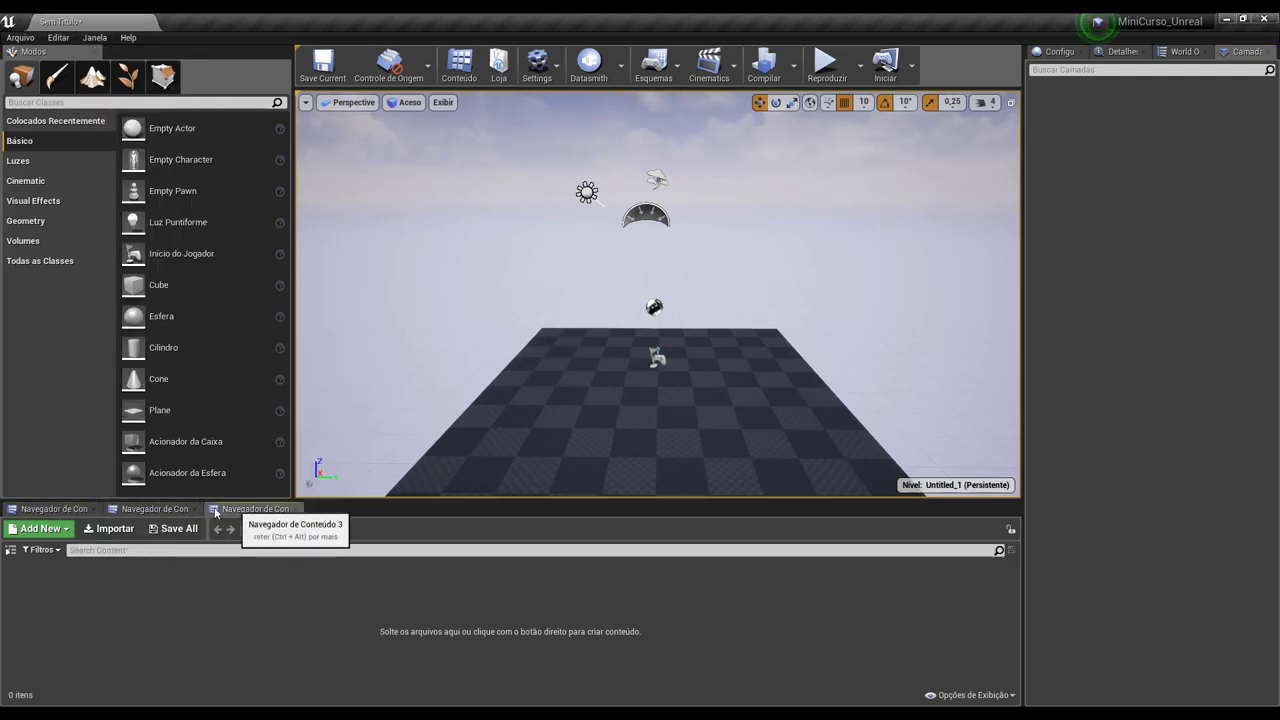
{"action": "left_click", "coordinate": [94, 37]}
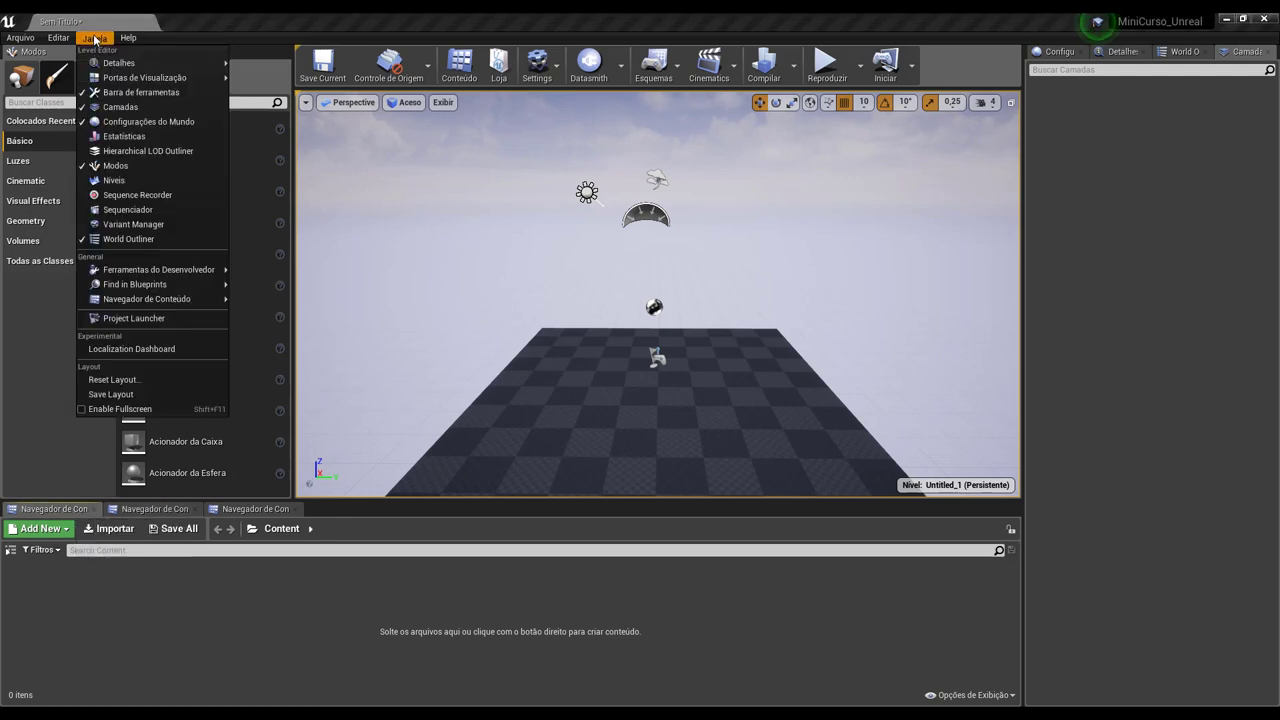
{"action": "mouse_move", "coordinate": [130, 300]}
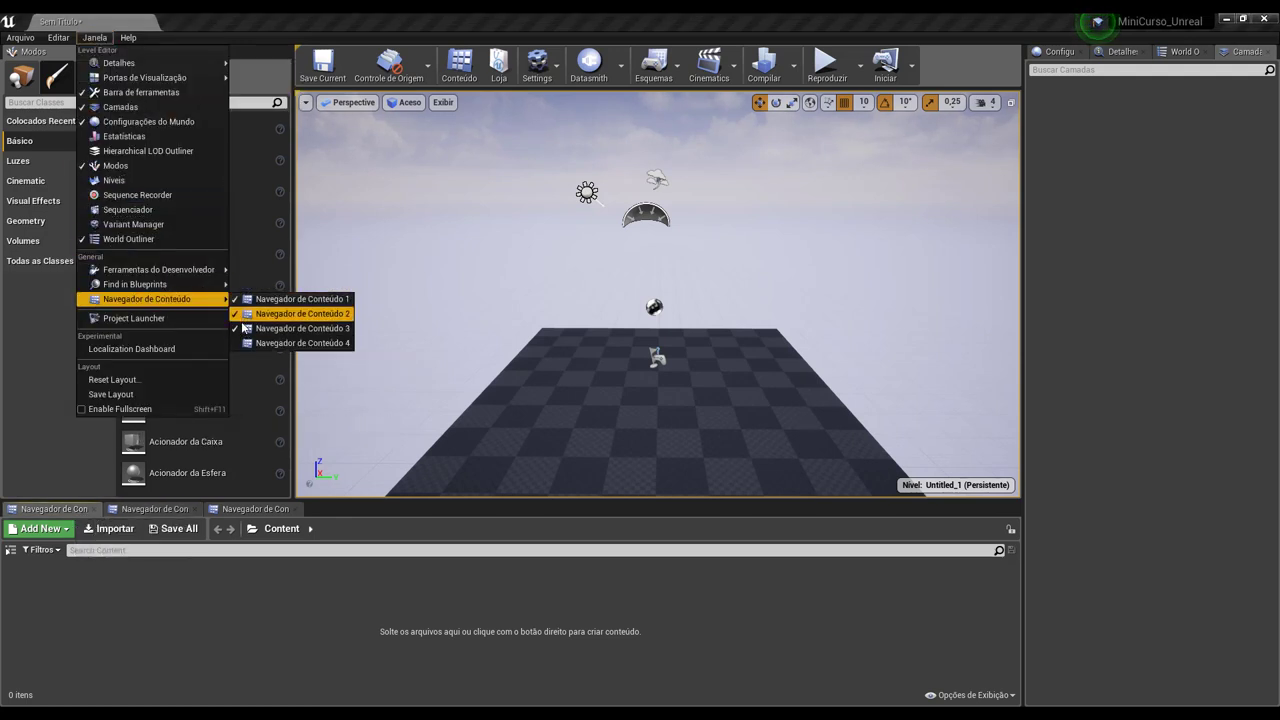
{"action": "left_click", "coordinate": [128, 545]}
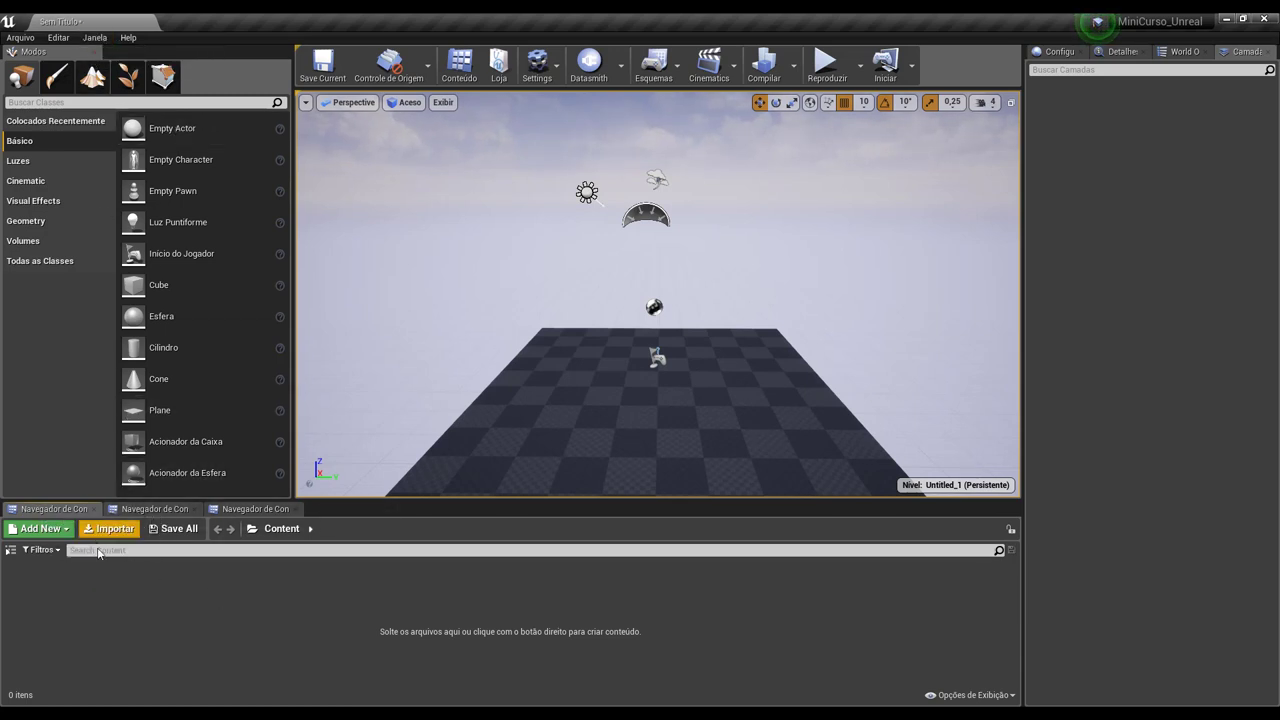
Step: In the second Content Browser, go to Engine Content and open its MapTemplates folder
{"action": "left_click", "coordinate": [152, 509]}
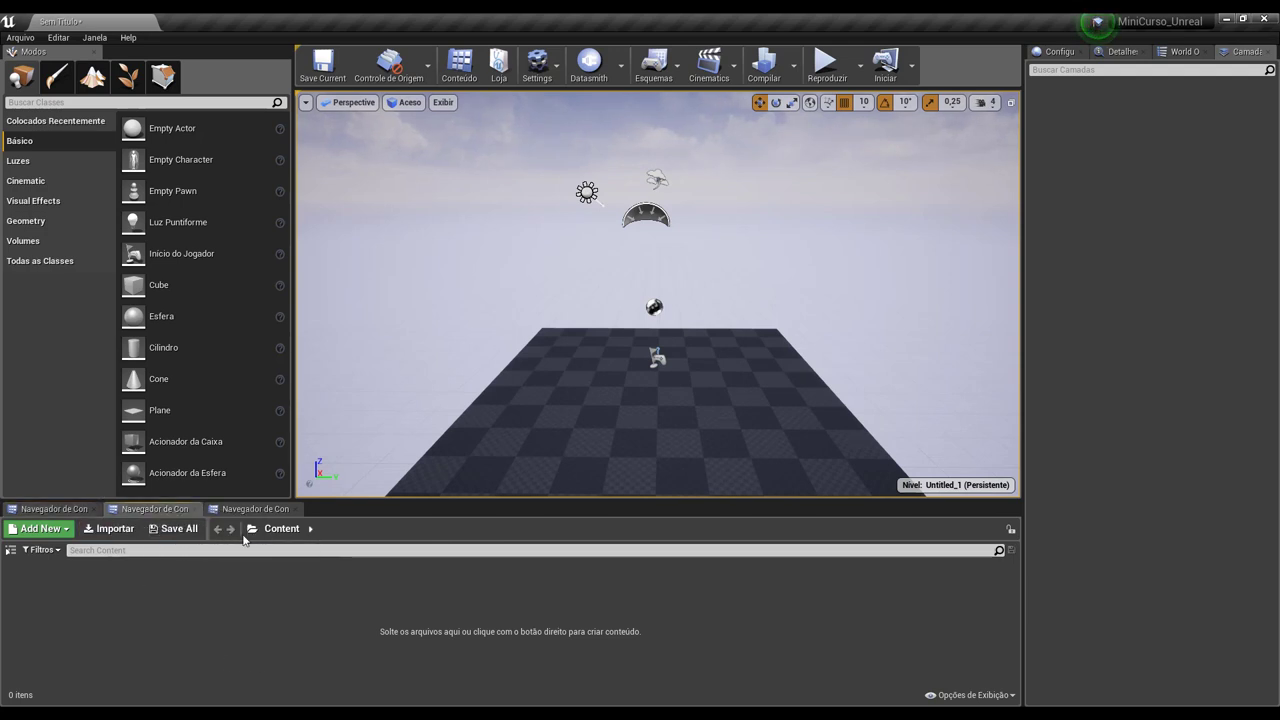
{"action": "left_click", "coordinate": [247, 531]}
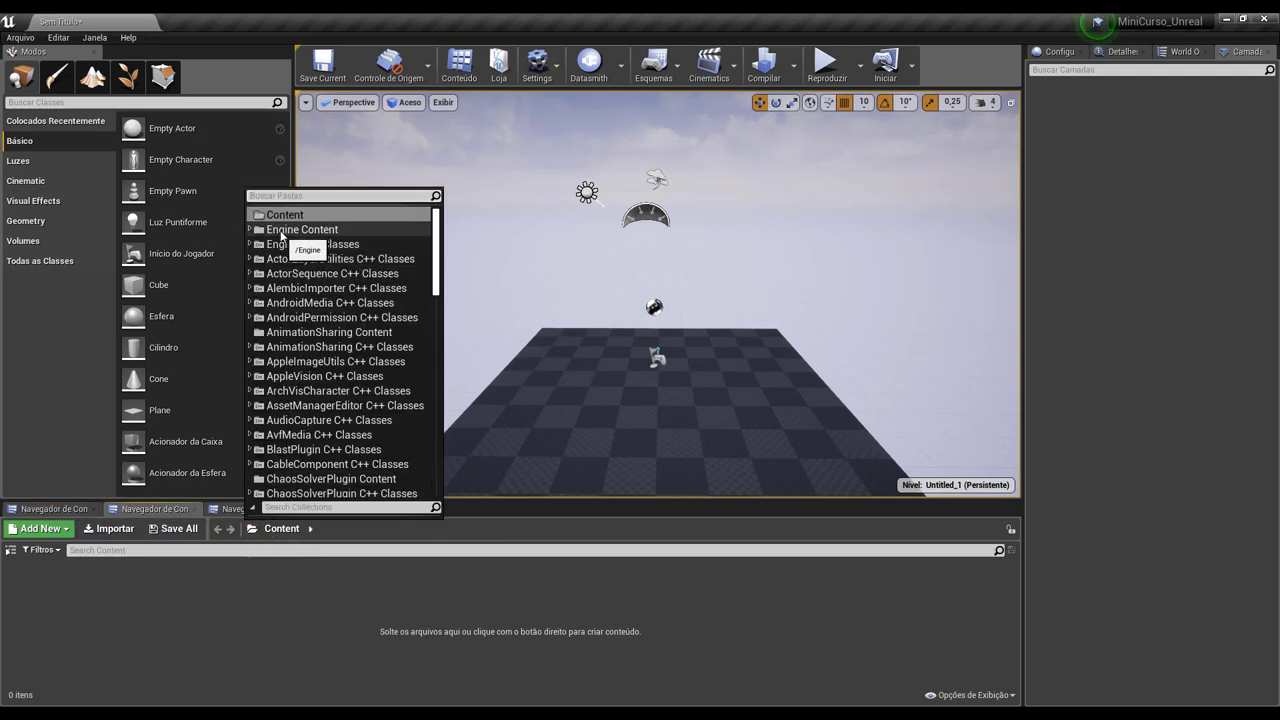
{"action": "left_click", "coordinate": [288, 230]}
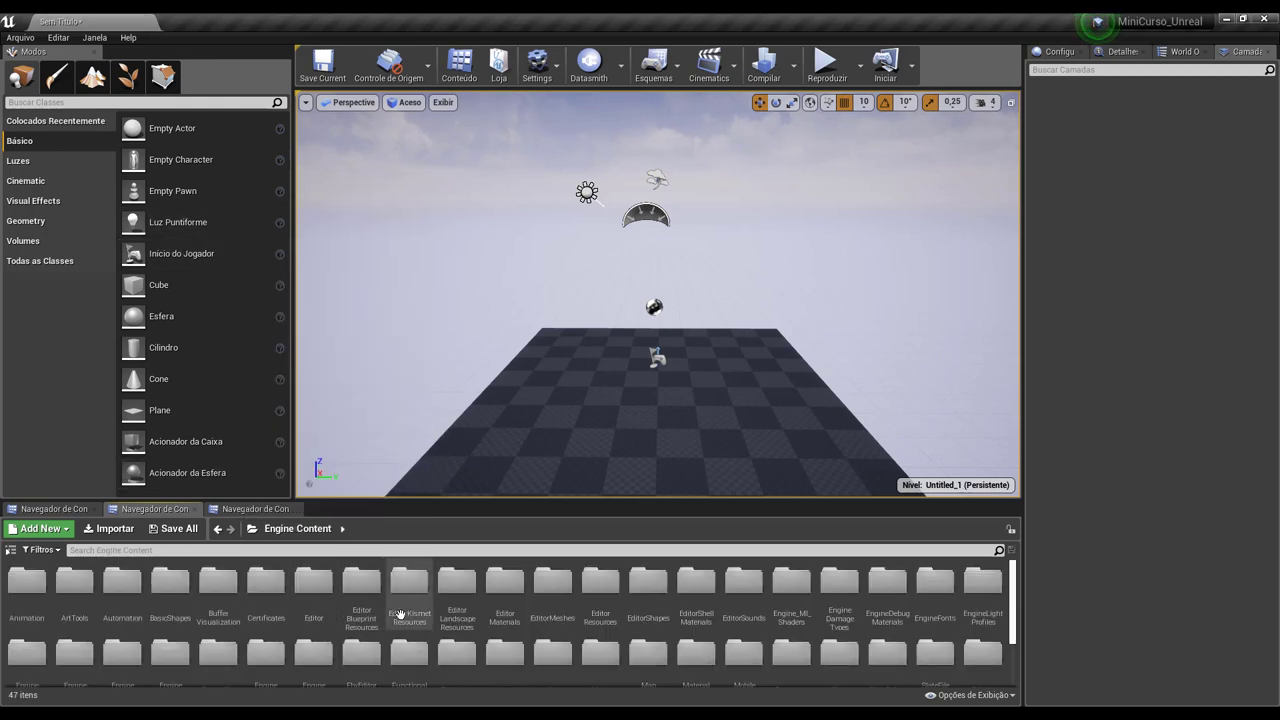
{"action": "scroll", "coordinate": [489, 630], "scroll_direction": "down", "scroll_amount": 1}
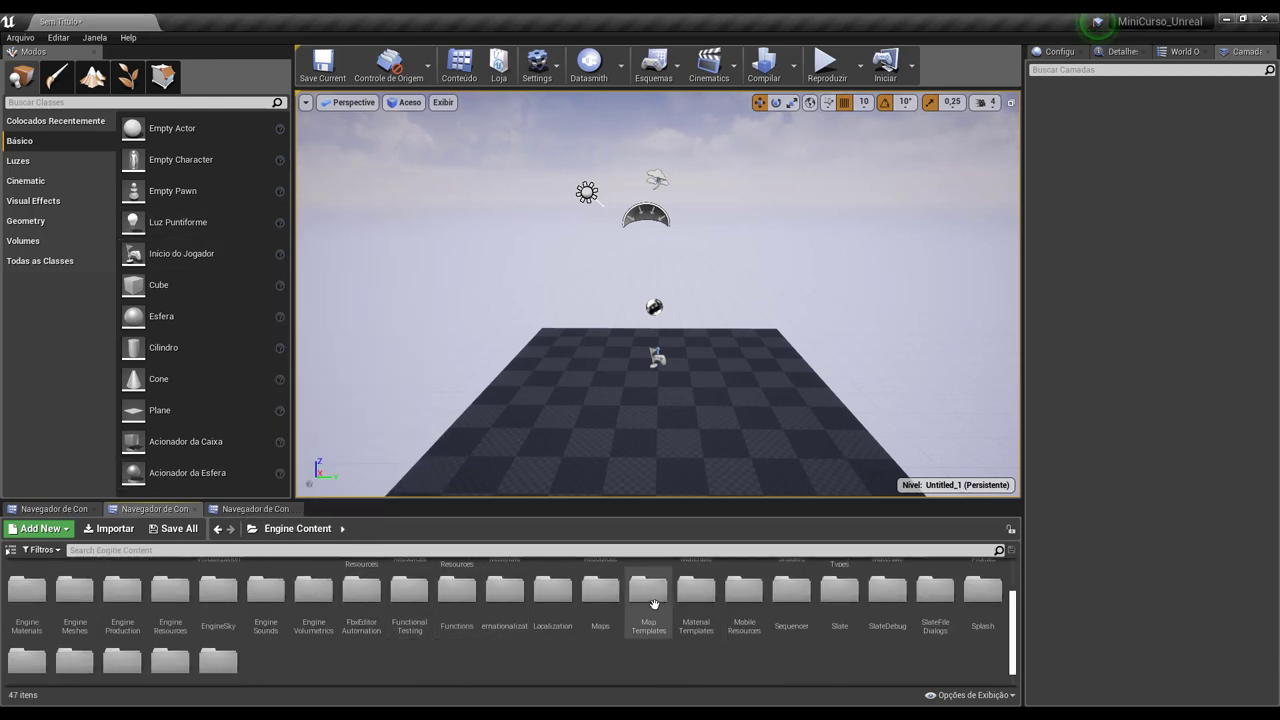
{"action": "double_click", "coordinate": [646, 637]}
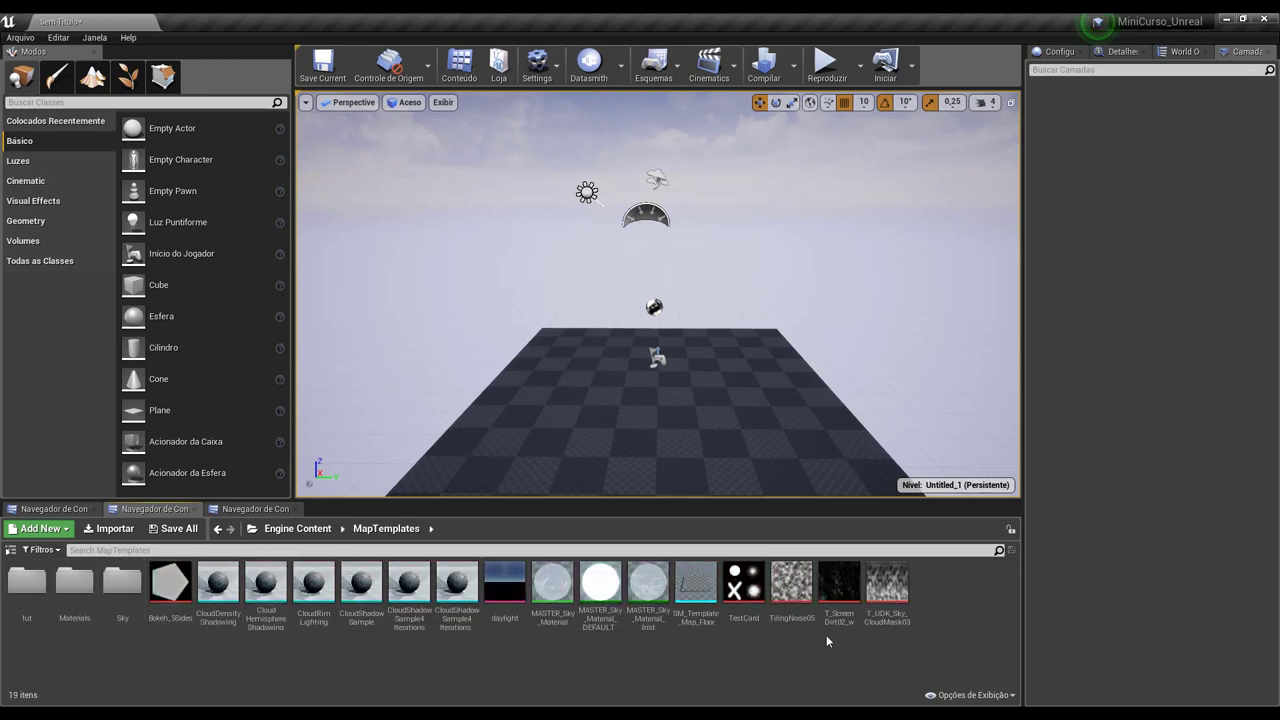
{"action": "left_click", "coordinate": [252, 528]}
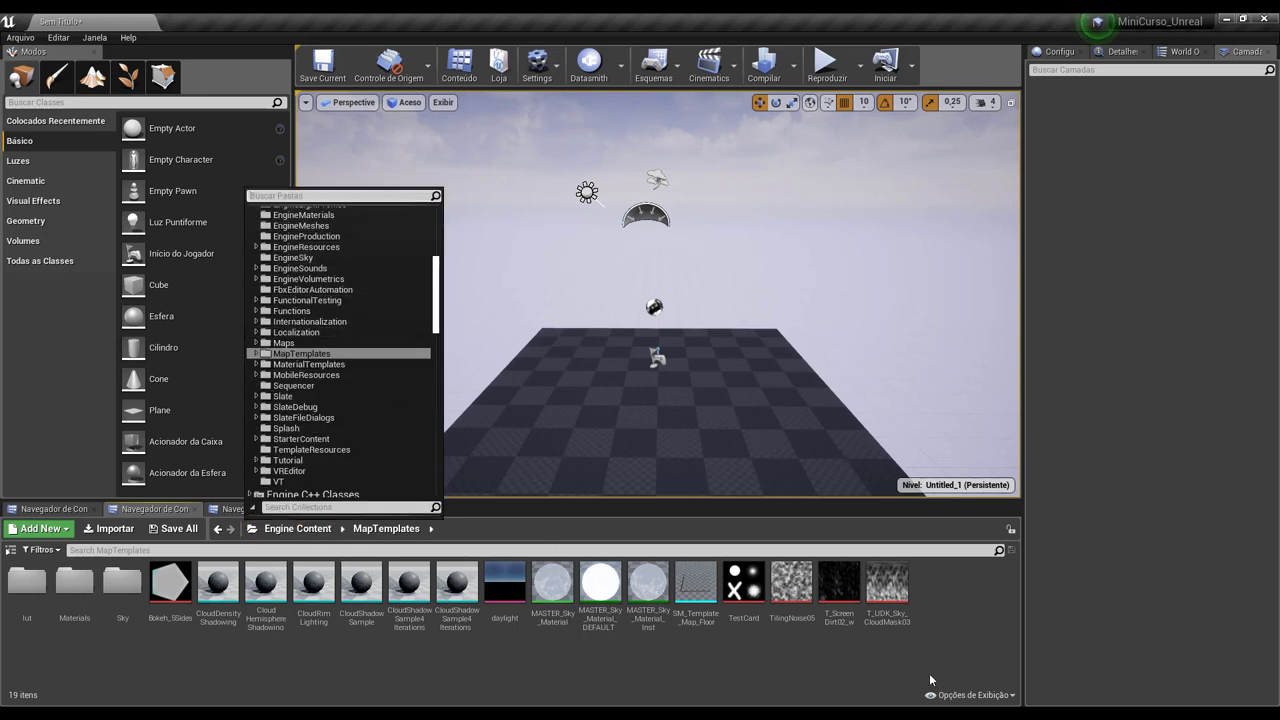
Step: Uncheck Exibir Conteúdo do Mecanismo in Opções de Exibição and check the remaining folders
{"action": "left_click", "coordinate": [959, 699]}
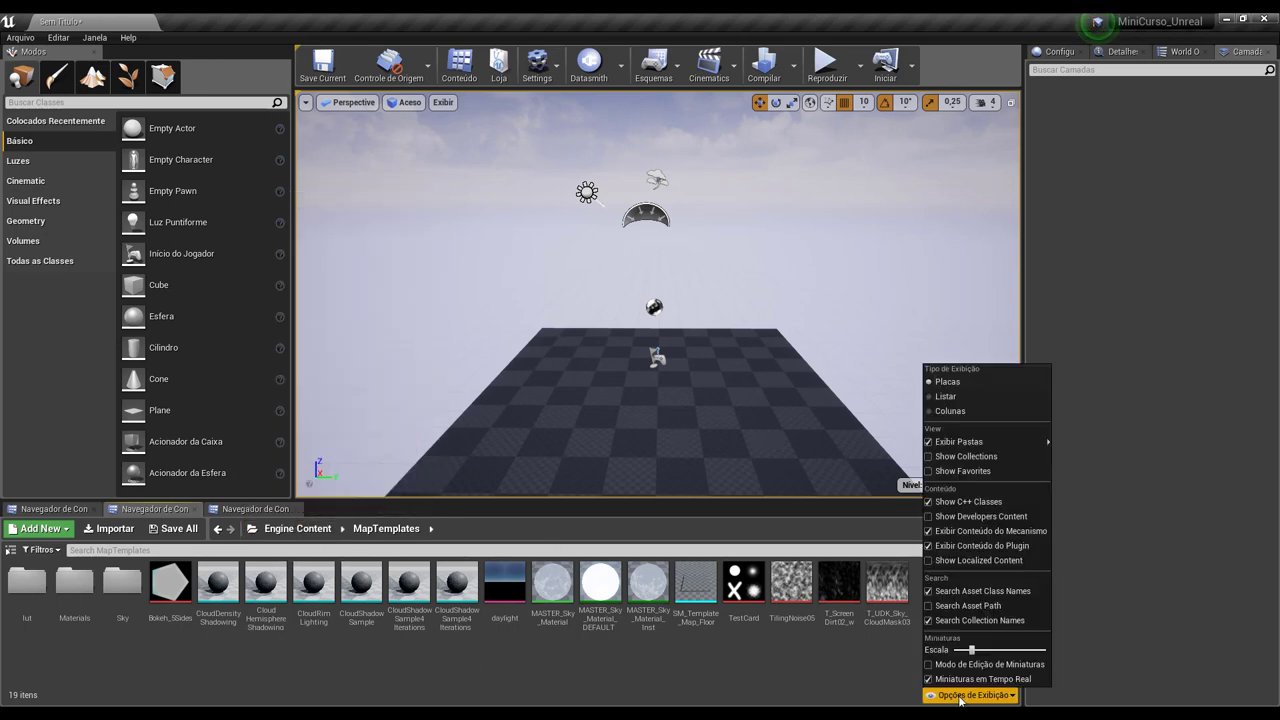
{"action": "left_click", "coordinate": [931, 532]}
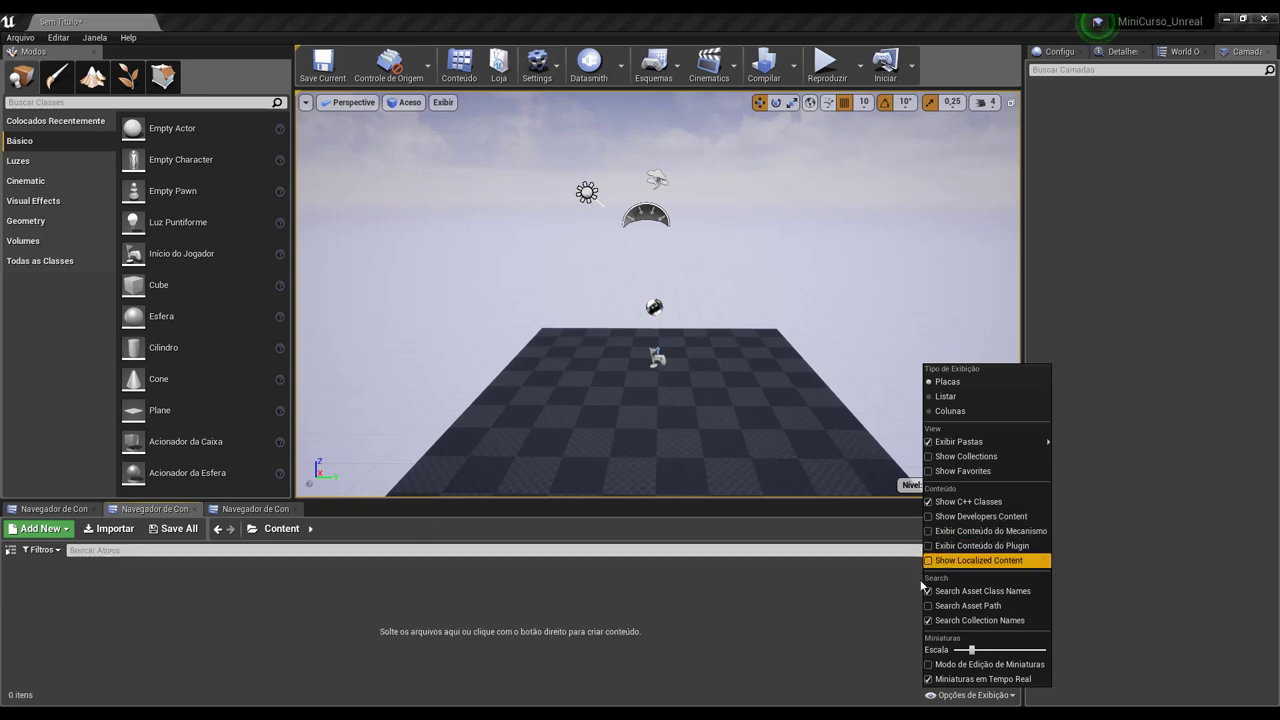
{"action": "left_click", "coordinate": [321, 572]}
{"action": "left_click", "coordinate": [253, 528]}
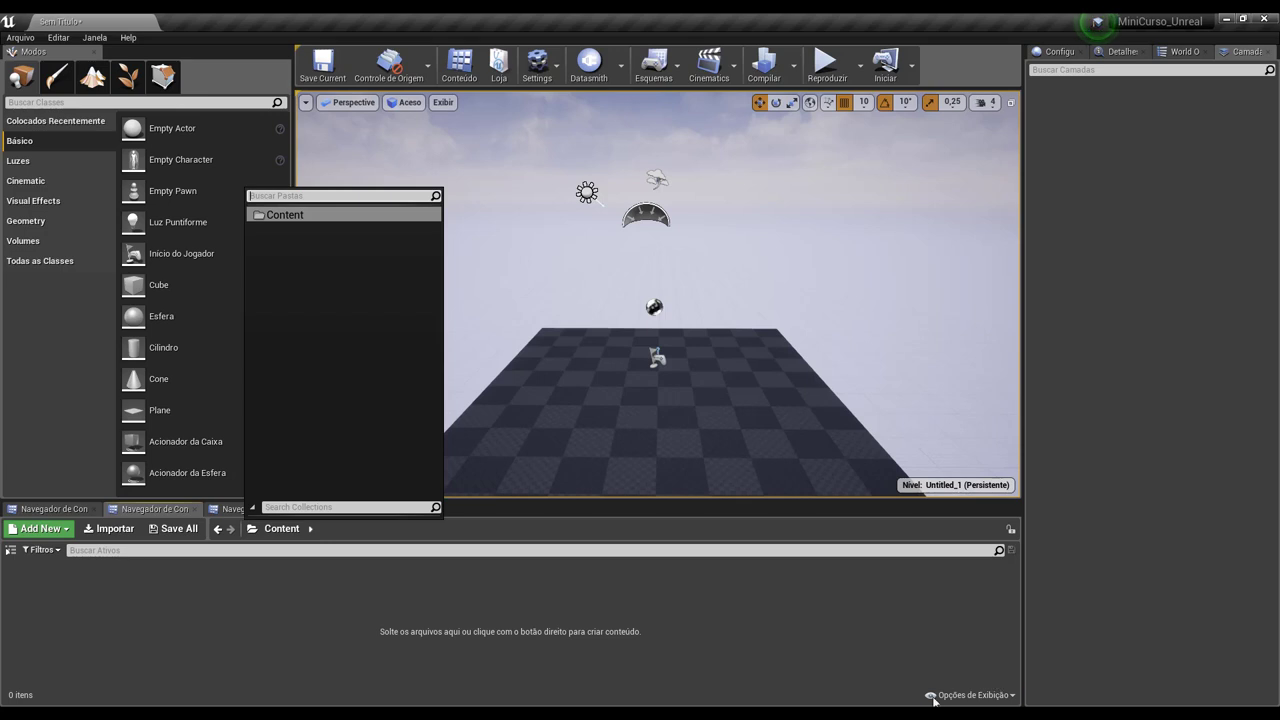
Step: Re-check Exibir Conteúdo do Mecanismo and Exibir Conteúdo do Plugin in Opções de Exibição
{"action": "left_click", "coordinate": [965, 694]}
{"action": "mouse_move", "coordinate": [990, 441]}
{"action": "left_click", "coordinate": [930, 546]}
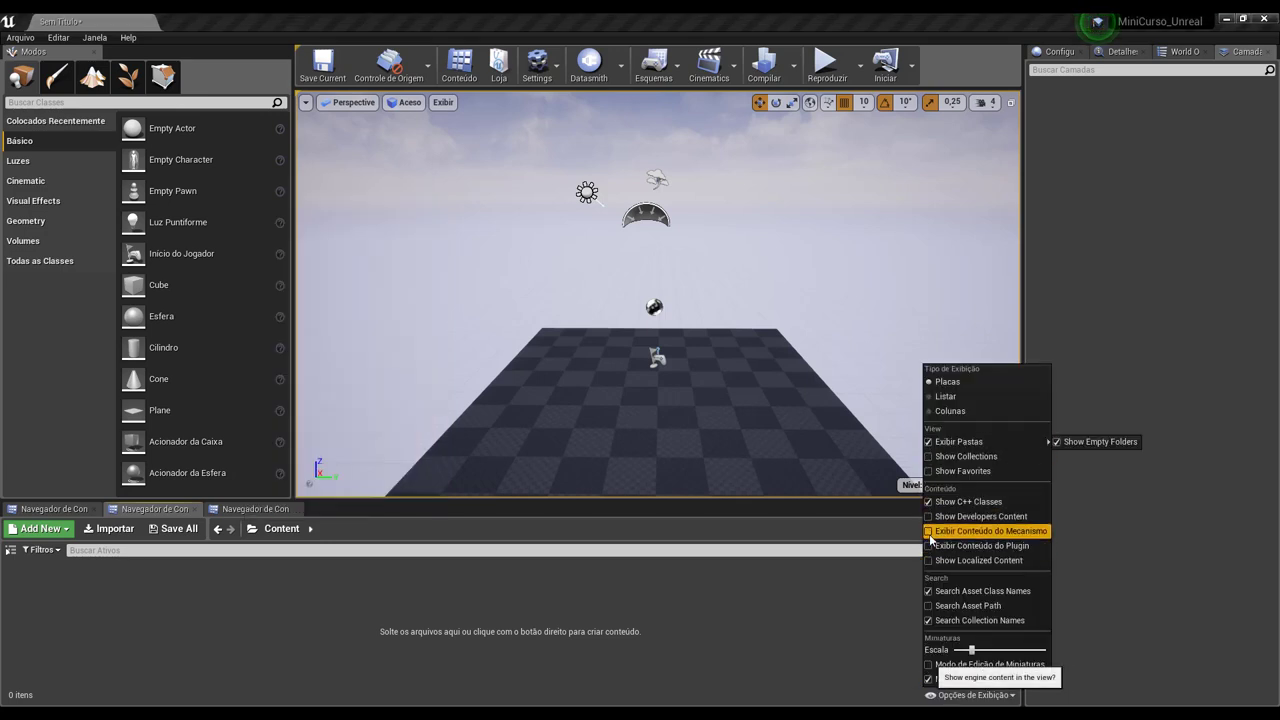
{"action": "left_click", "coordinate": [930, 531]}
{"action": "left_click", "coordinate": [761, 614]}
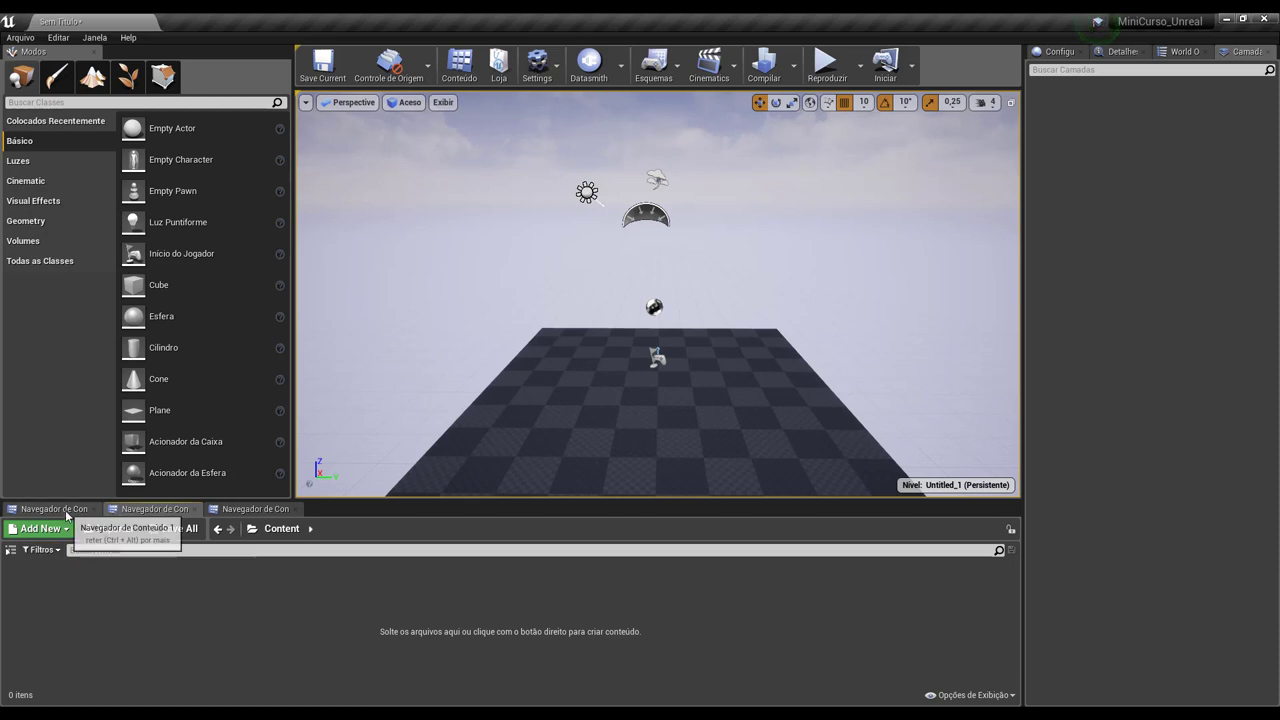
{"action": "left_click", "coordinate": [130, 512]}
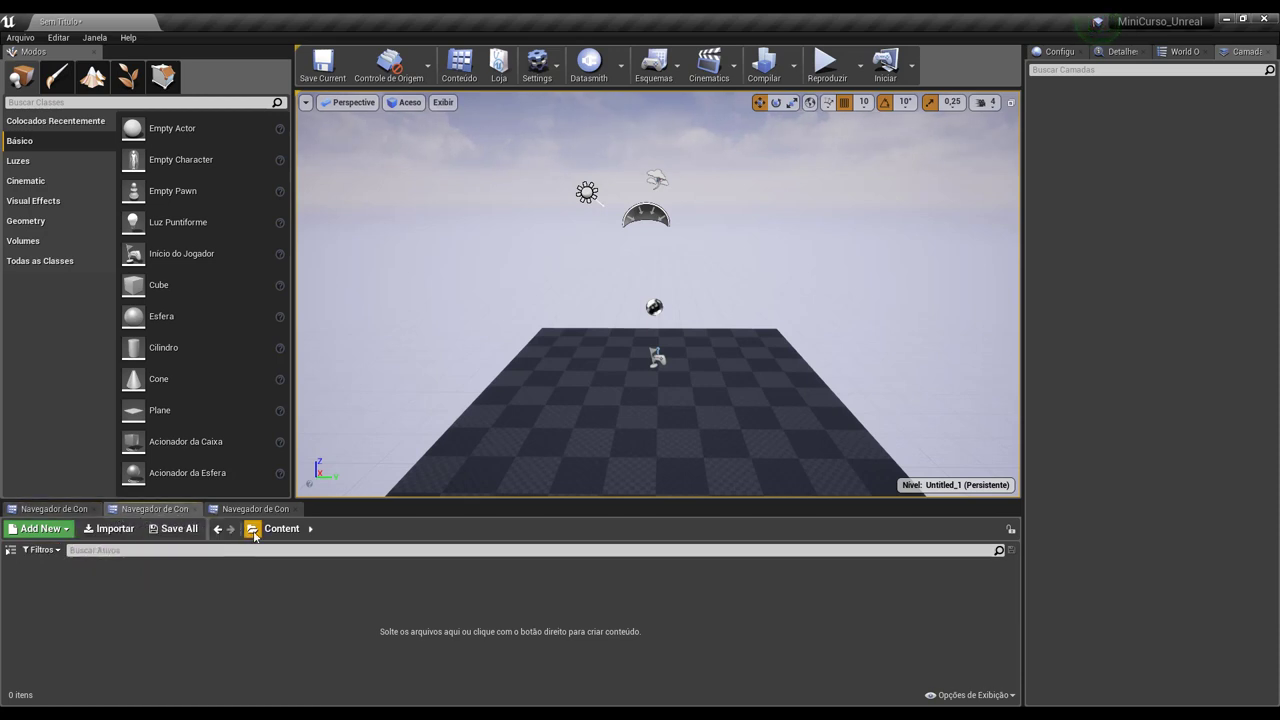
Step: In the second Content Browser, reopen Engine Content's MapTemplates folder
{"action": "left_click", "coordinate": [58, 510]}
{"action": "left_click", "coordinate": [147, 511]}
{"action": "left_click", "coordinate": [253, 530]}
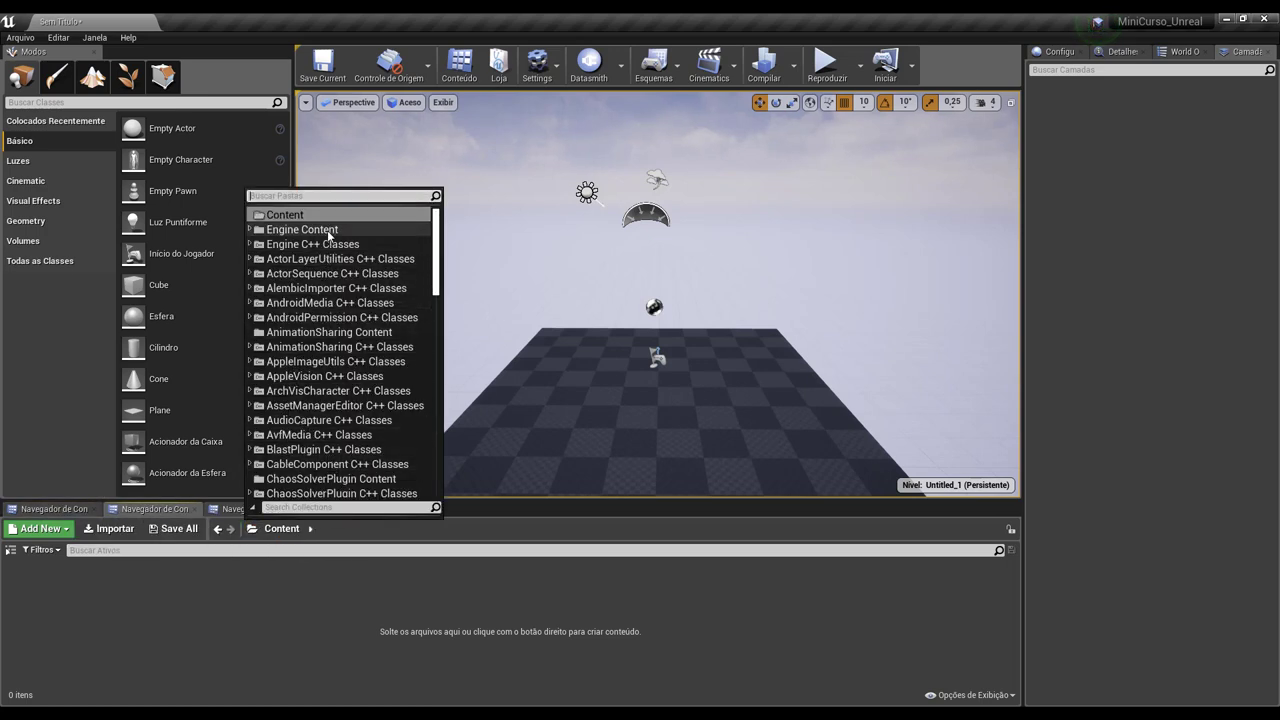
{"action": "left_click", "coordinate": [302, 229]}
{"action": "scroll", "coordinate": [585, 657], "scroll_direction": "down", "scroll_amount": 1}
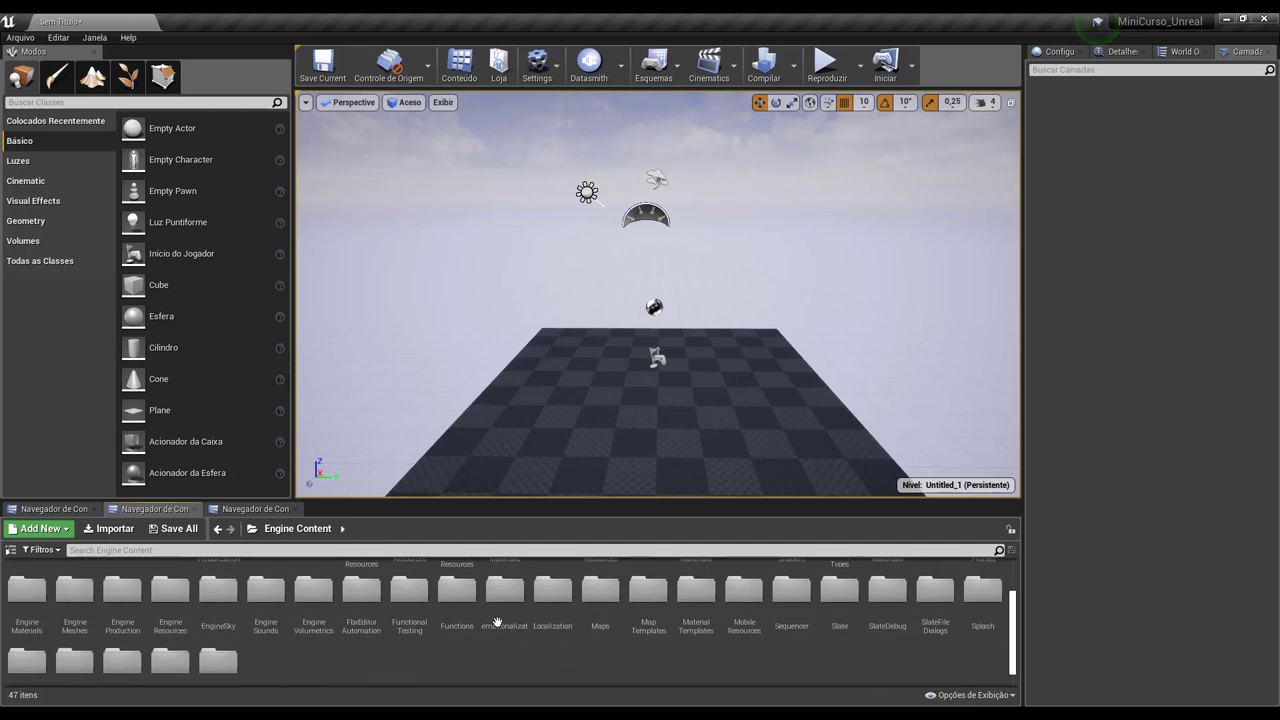
{"action": "double_click", "coordinate": [640, 600]}
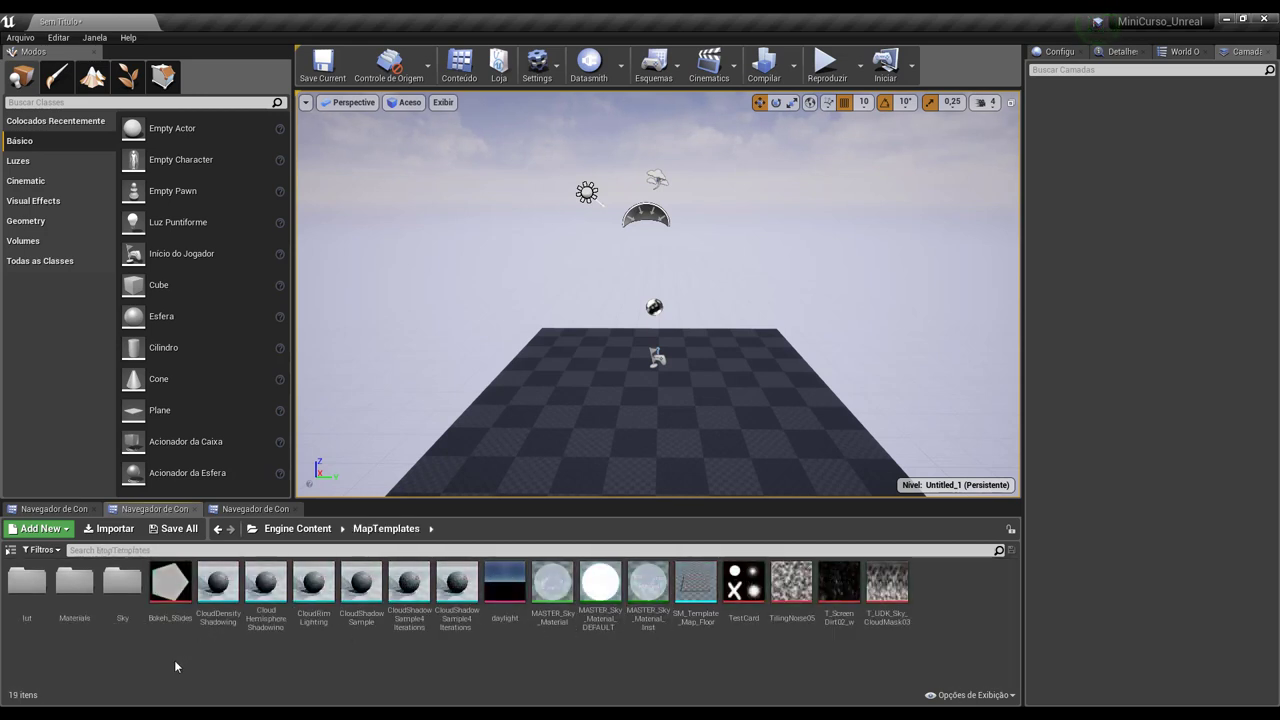
Step: Open the Sky folder, return via the breadcrumb, then open lut and go back to MapTemplates
{"action": "double_click", "coordinate": [122, 585]}
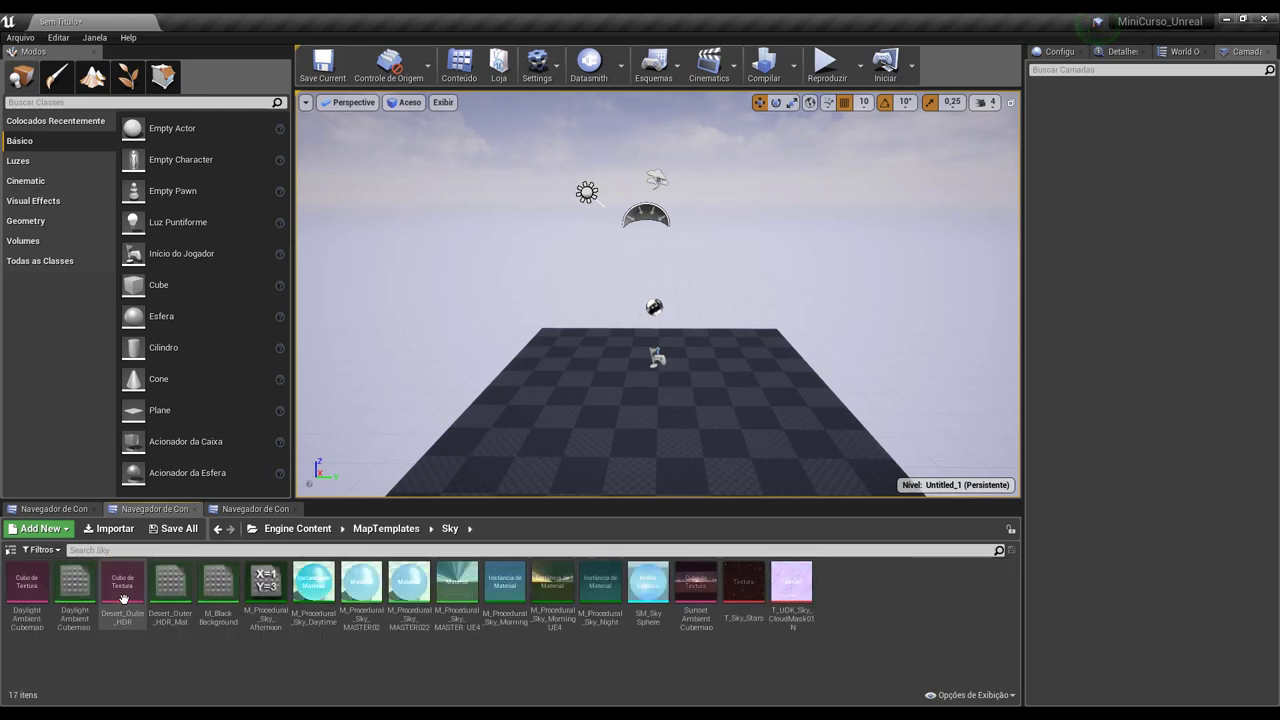
{"action": "left_click", "coordinate": [376, 533]}
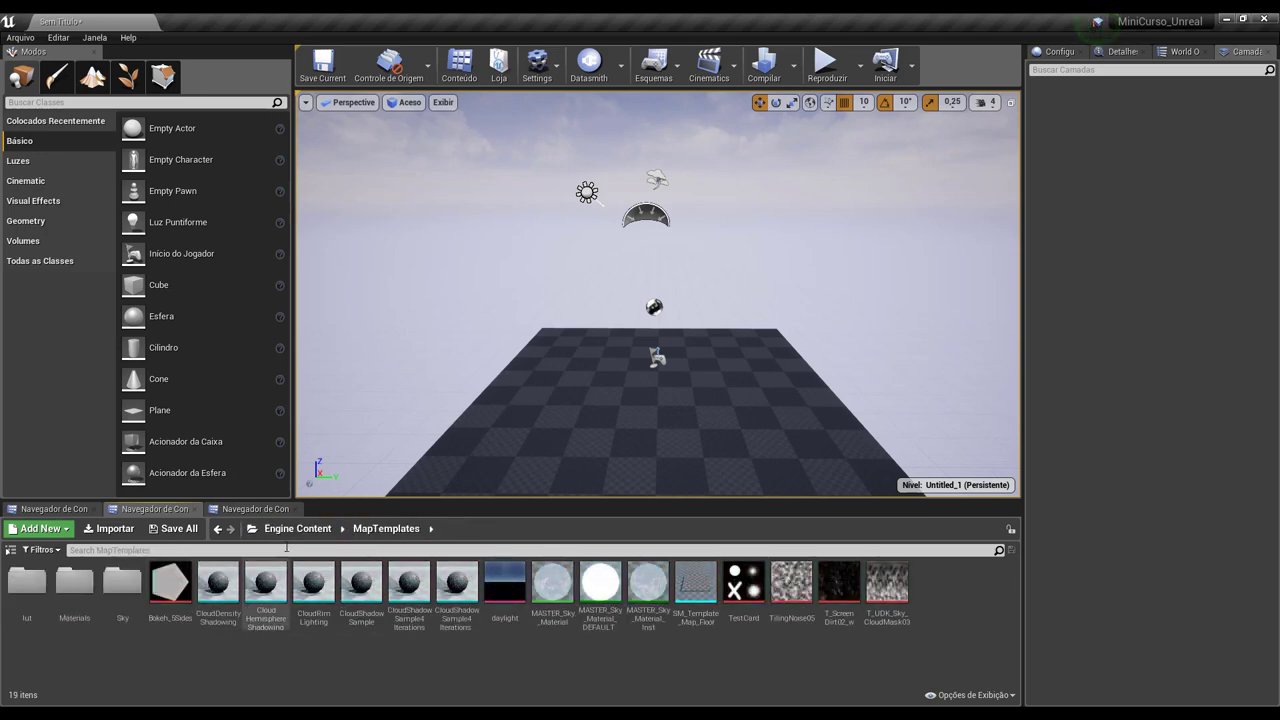
{"action": "left_click", "coordinate": [35, 584]}
{"action": "double_click", "coordinate": [35, 584]}
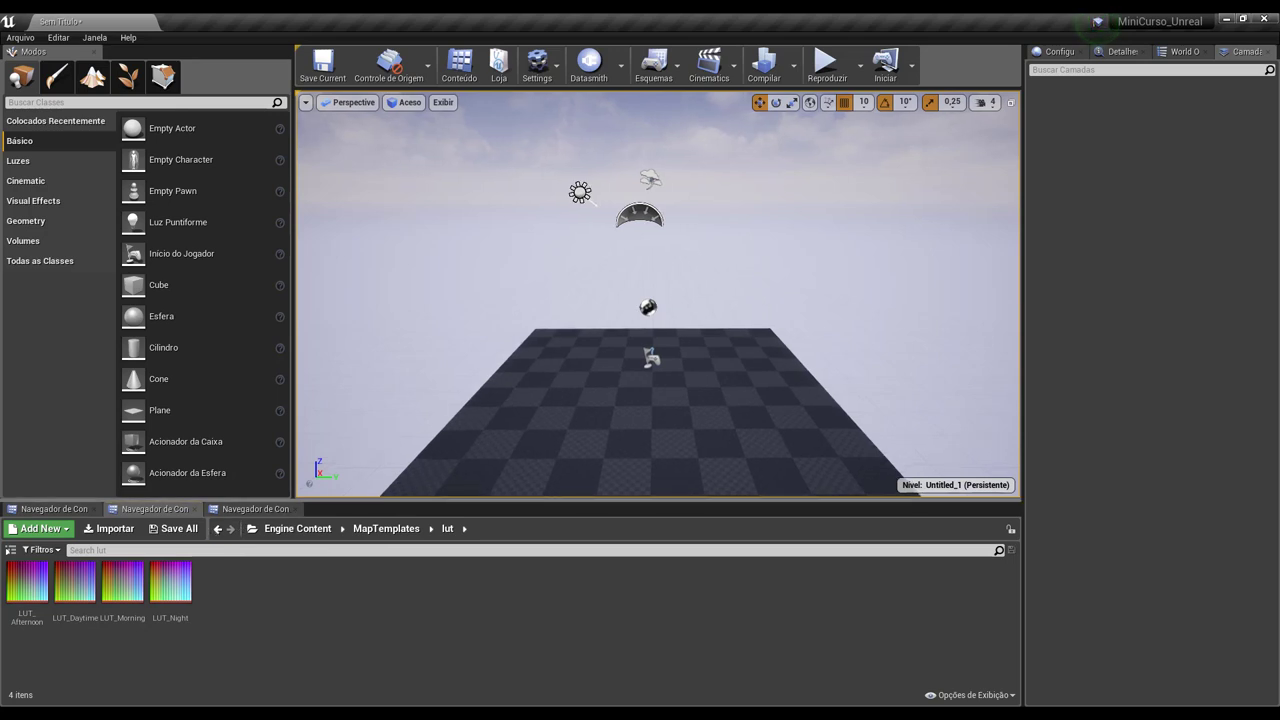
{"action": "left_click", "coordinate": [361, 530]}
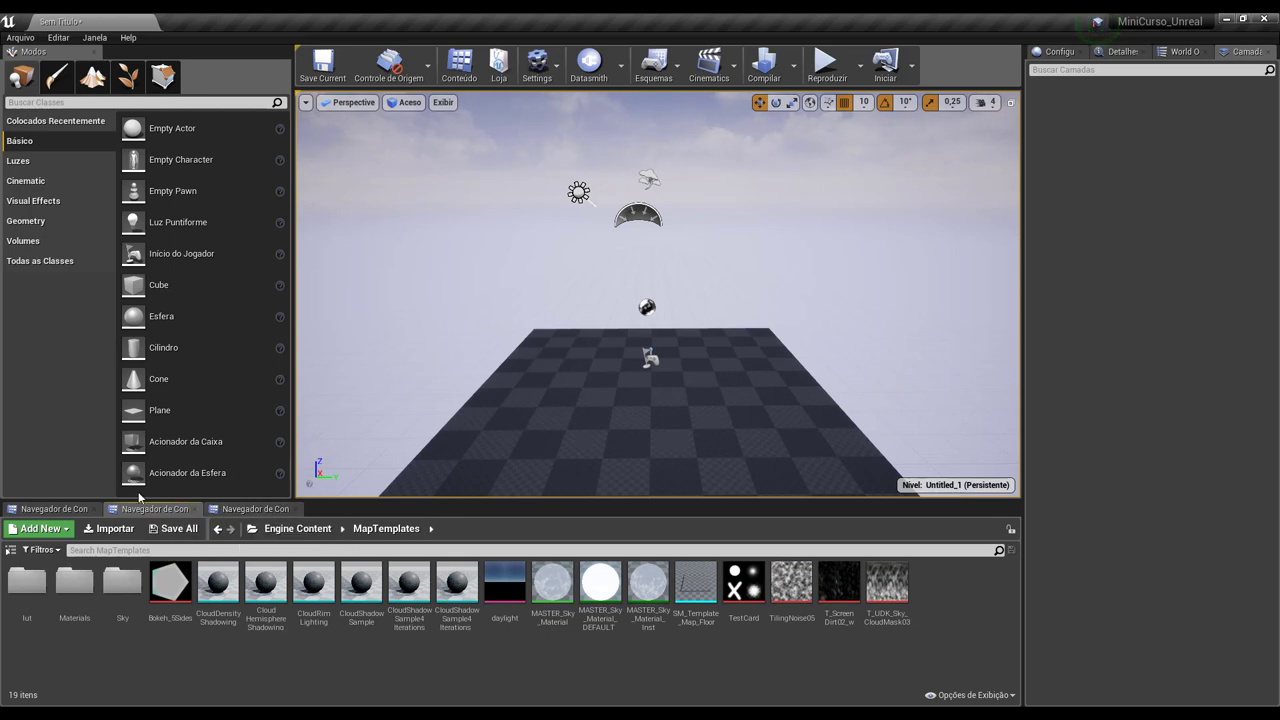
Step: In the third Content Browser, open DatasmithContent's Materials folder, then switch to the empty first browser
{"action": "left_click", "coordinate": [228, 512]}
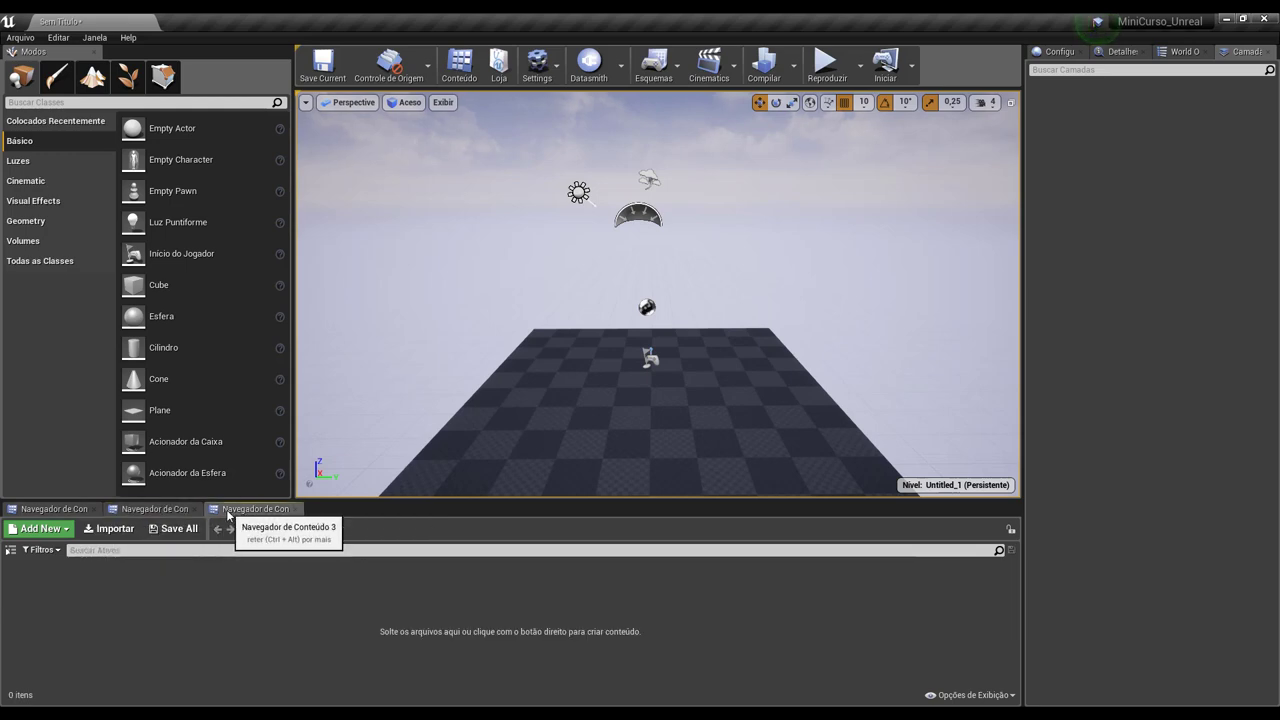
{"action": "left_click", "coordinate": [255, 529]}
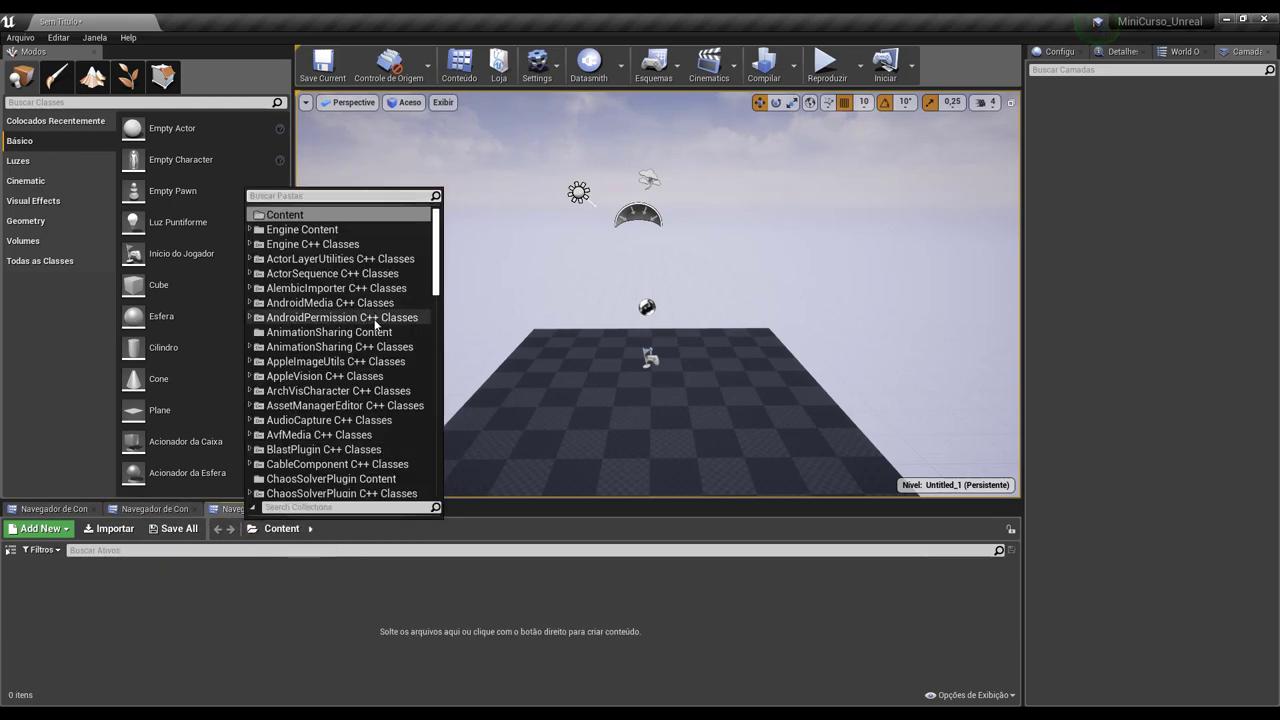
{"action": "scroll", "coordinate": [330, 377], "scroll_direction": "down", "scroll_amount": 3}
{"action": "scroll", "coordinate": [322, 450], "scroll_direction": "down", "scroll_amount": 2}
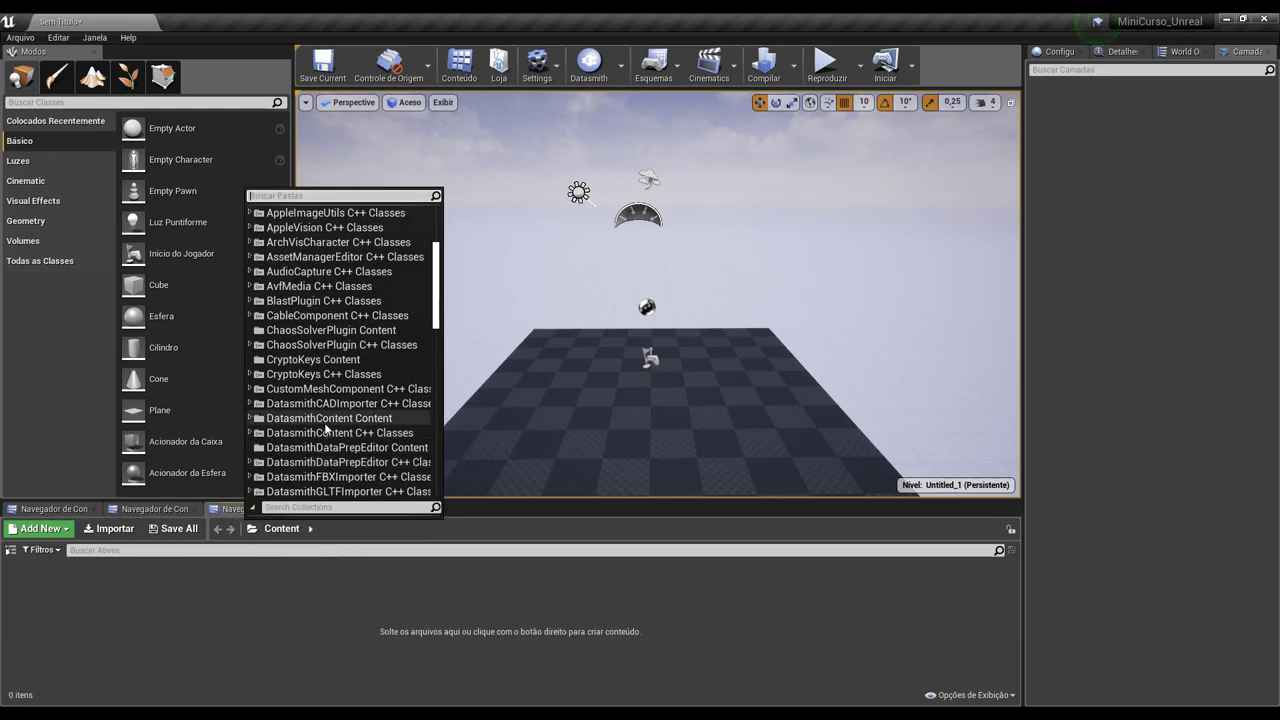
{"action": "left_click", "coordinate": [325, 419]}
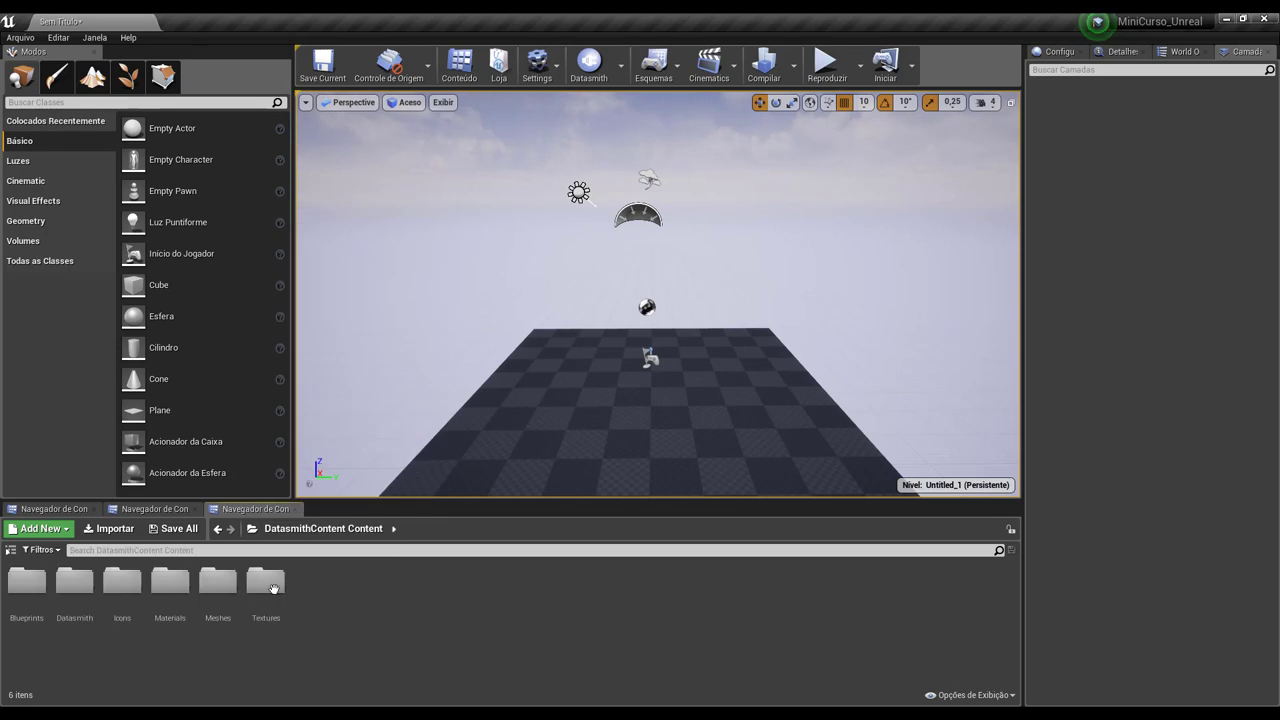
{"action": "double_click", "coordinate": [170, 582]}
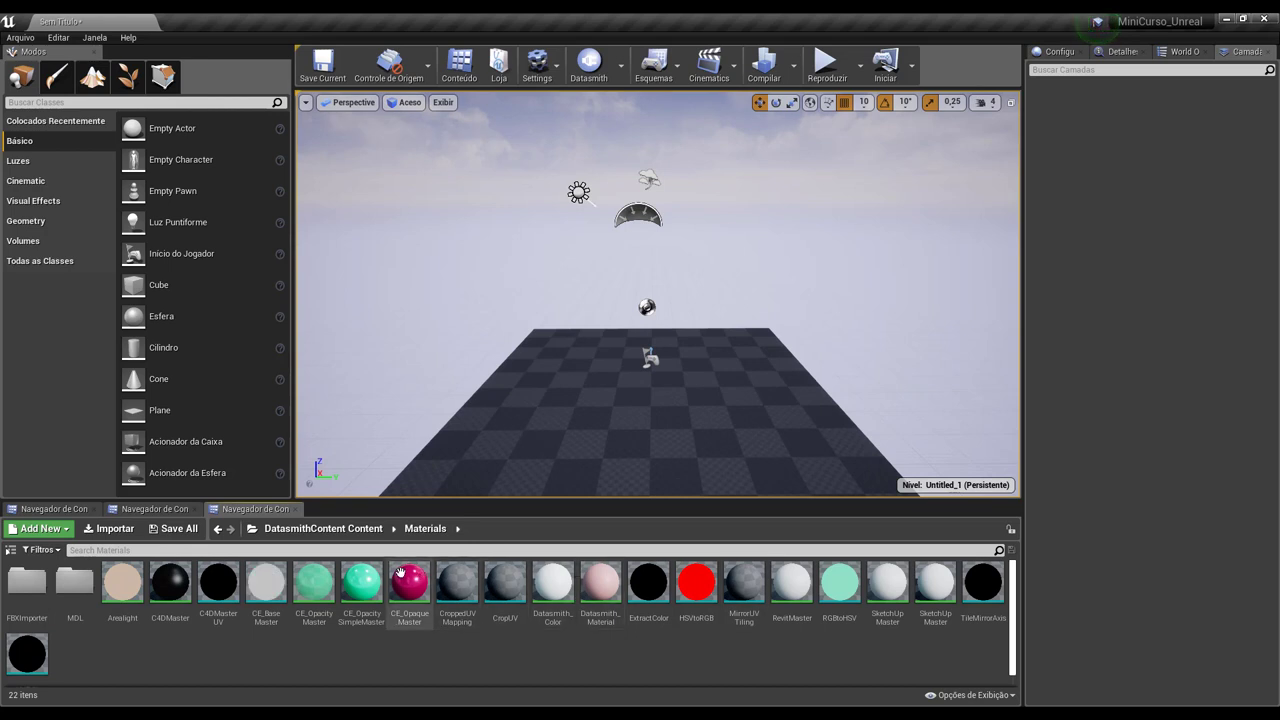
{"action": "left_click", "coordinate": [49, 511]}
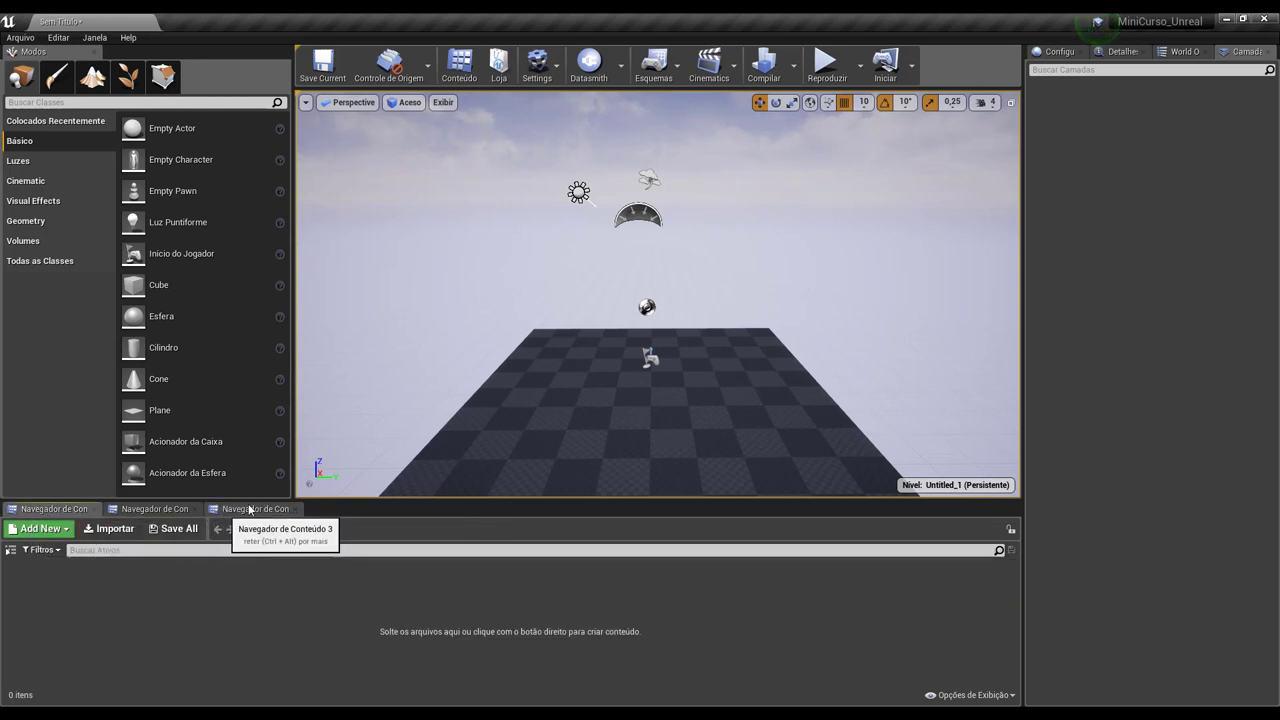